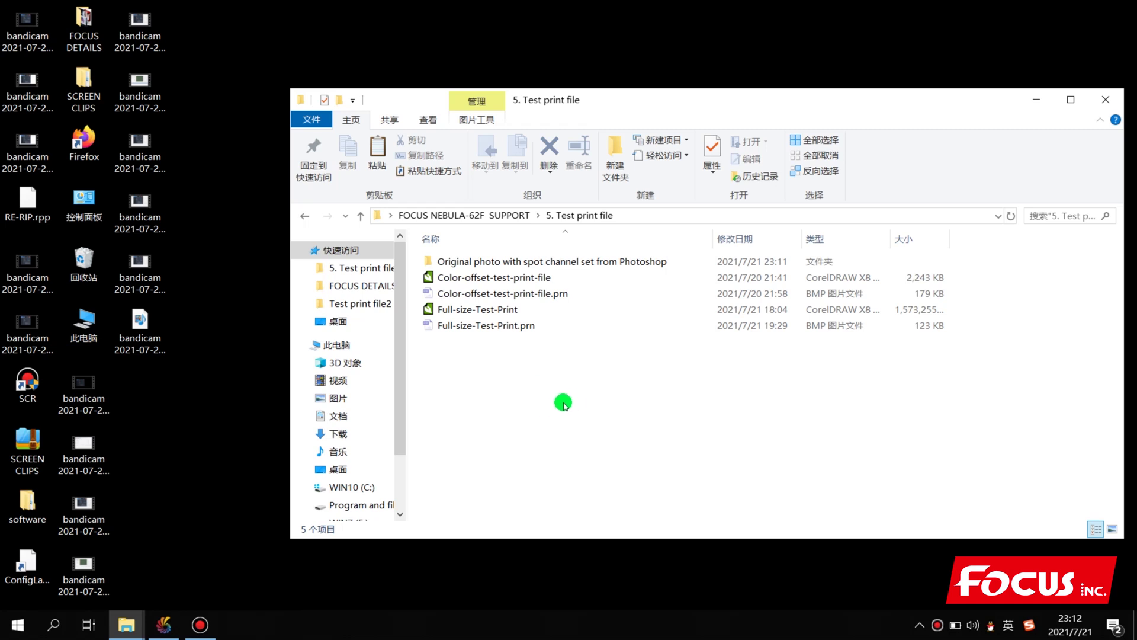
# Open 'Original photo with spot channel set from Photoshop' under FOCUS NEBULA-62F SUPPORT > 5. Test print file.
pyautogui.moveTo(588, 101); pyautogui.dragTo(644, 131)
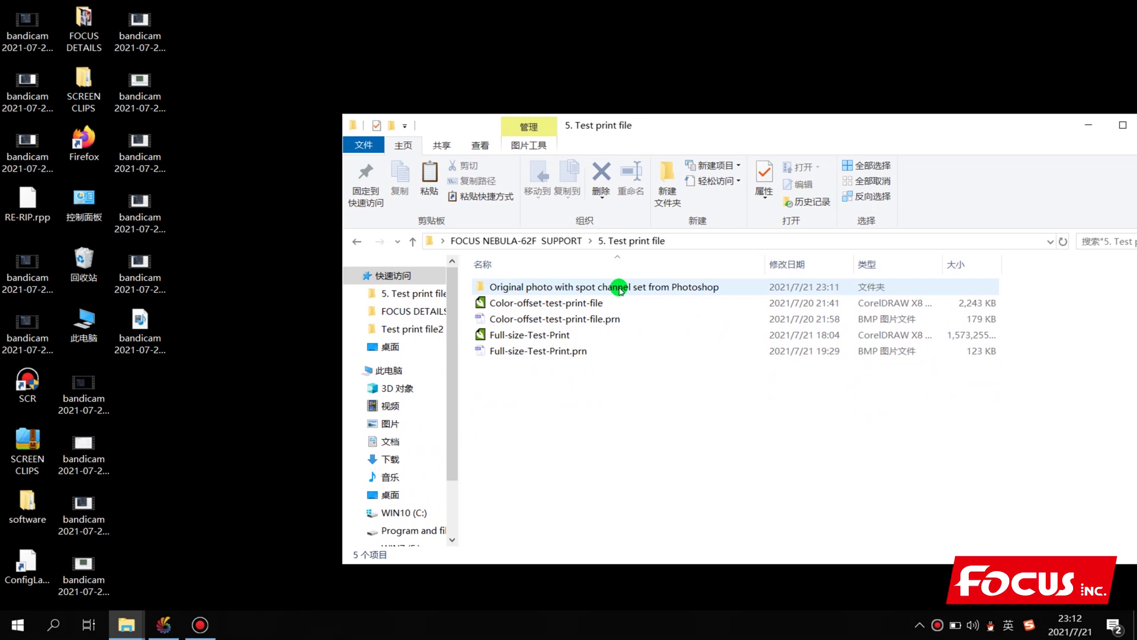
pyautogui.click(551, 241)
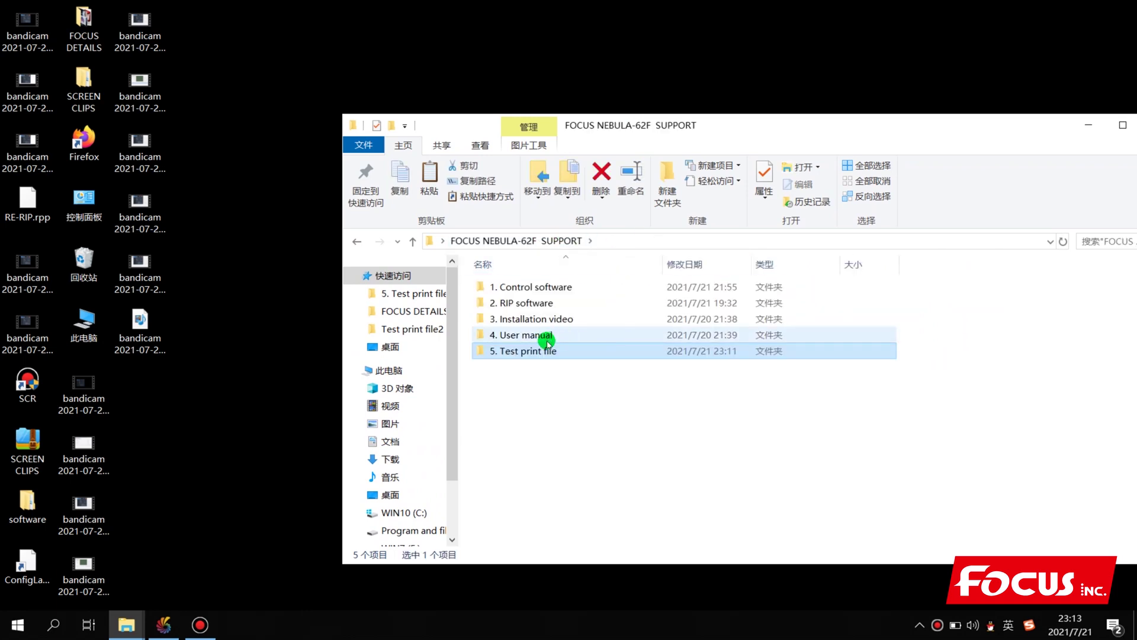
pyautogui.doubleClick(529, 354)
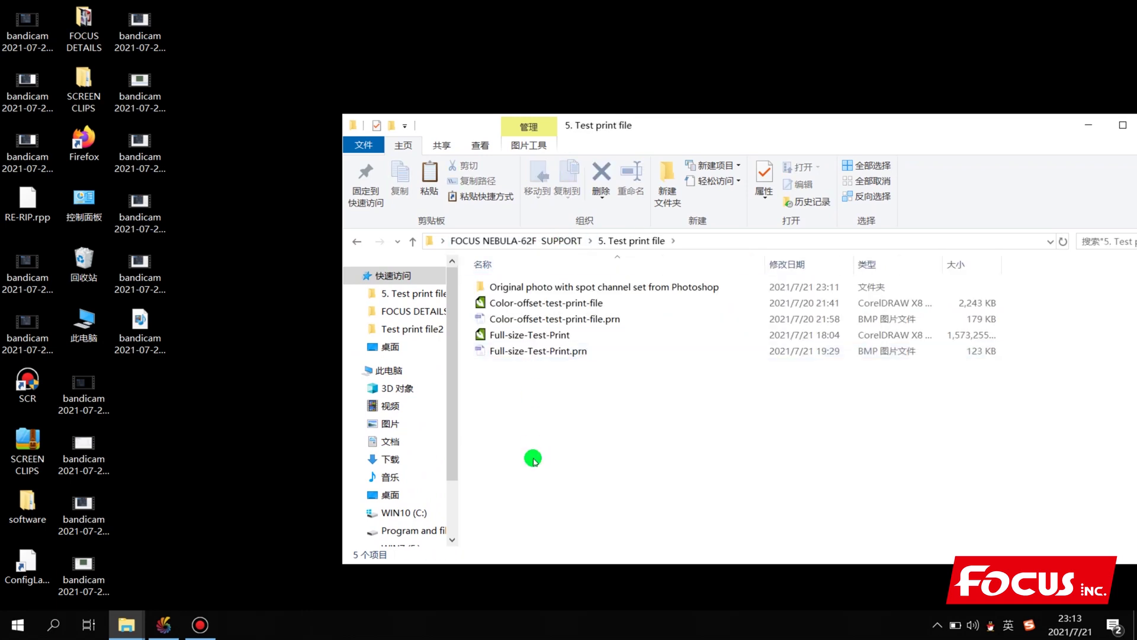
pyautogui.doubleClick(520, 289)
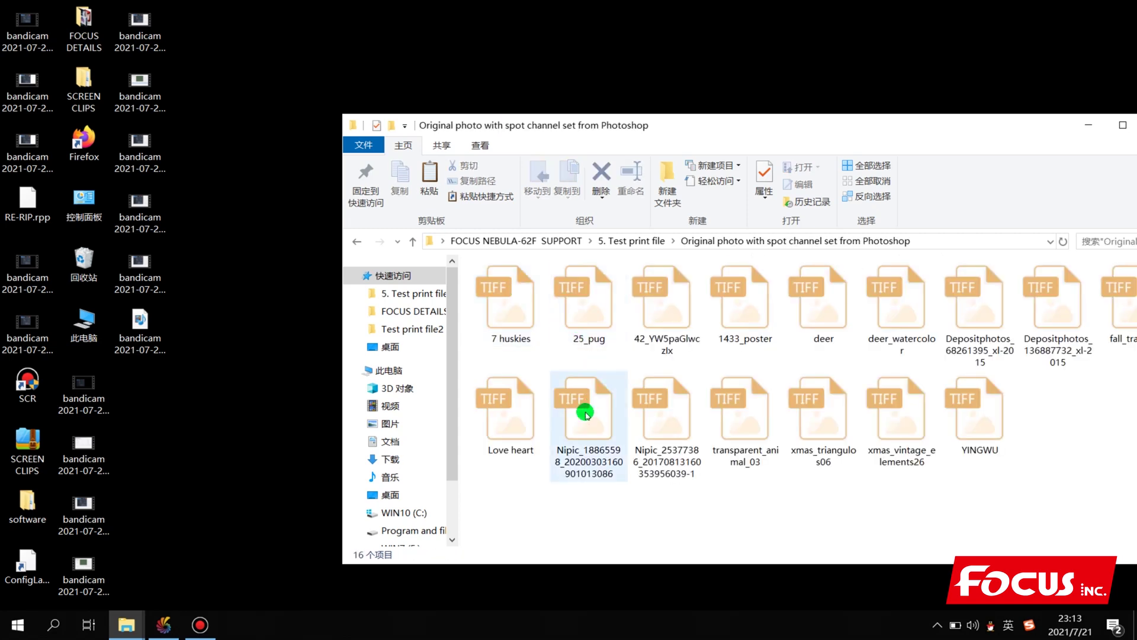
pyautogui.click(984, 422)
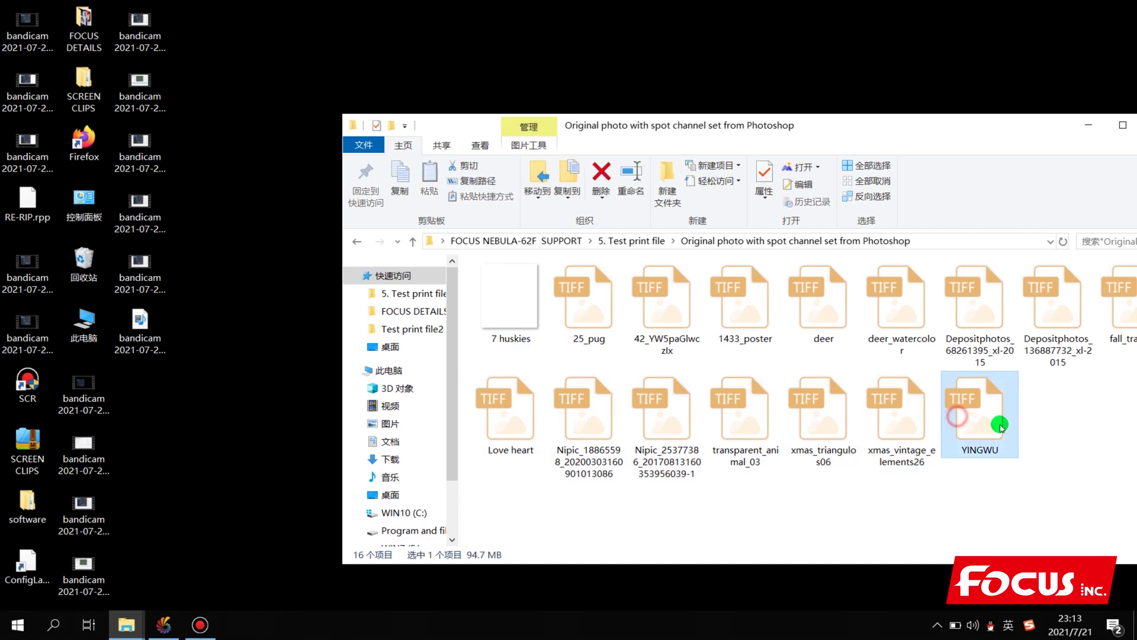
pyautogui.click(18, 624)
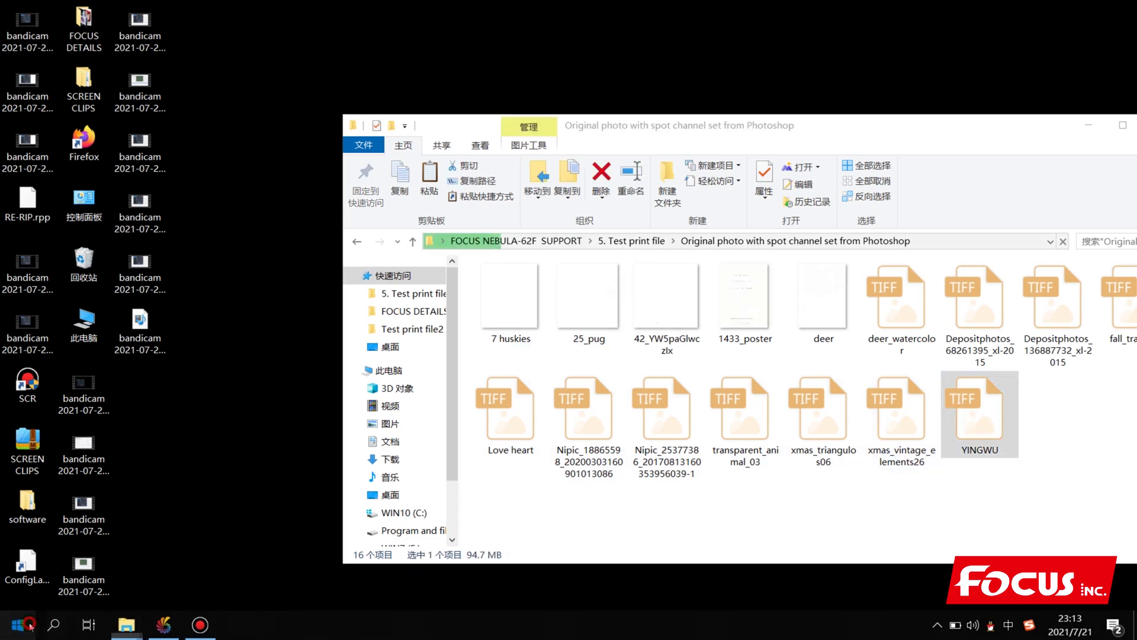
# Launch Photoshop, drag YINGWU.tif into it from Explorer, and maximize the window.
pyautogui.click(123, 429)
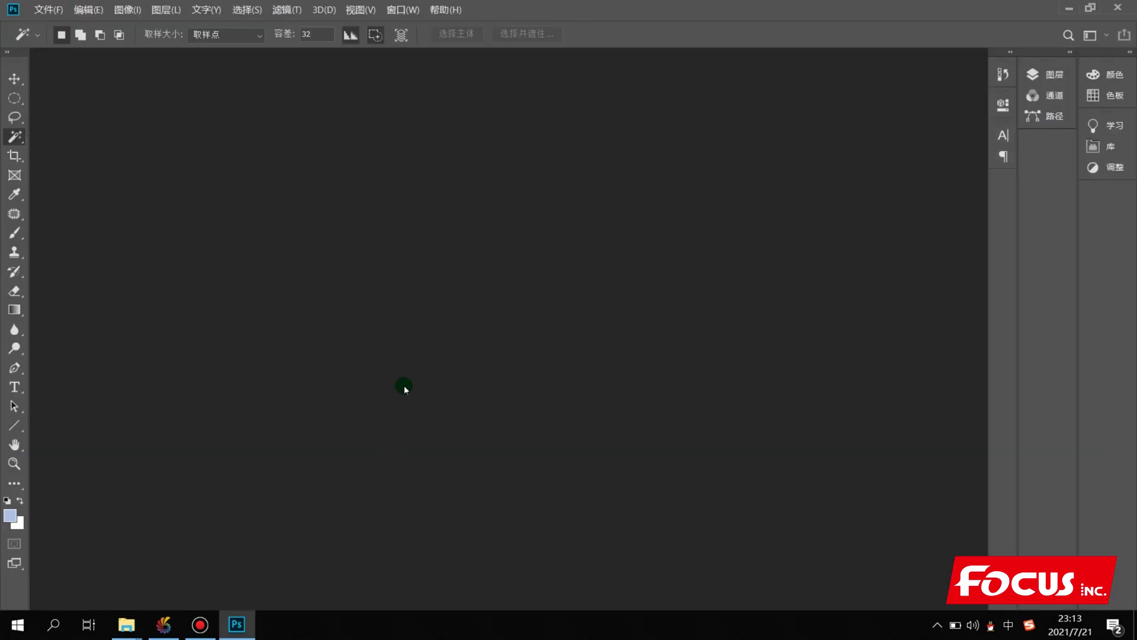
pyautogui.click(1090, 7)
pyautogui.click(972, 409)
pyautogui.moveTo(974, 417); pyautogui.dragTo(300, 343)
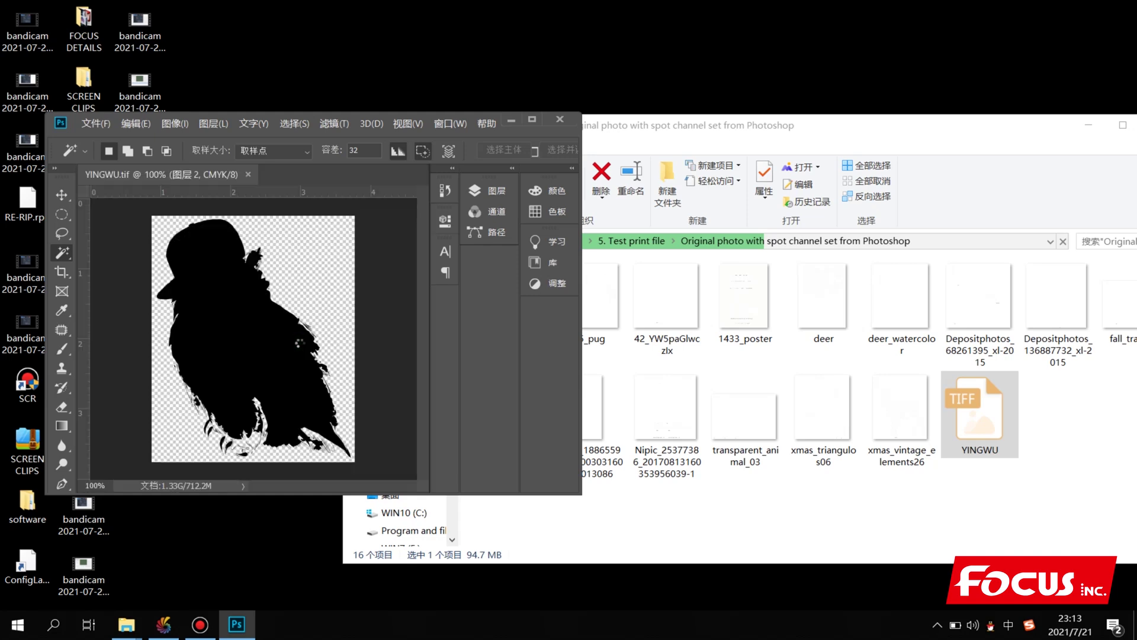
pyautogui.click(533, 121)
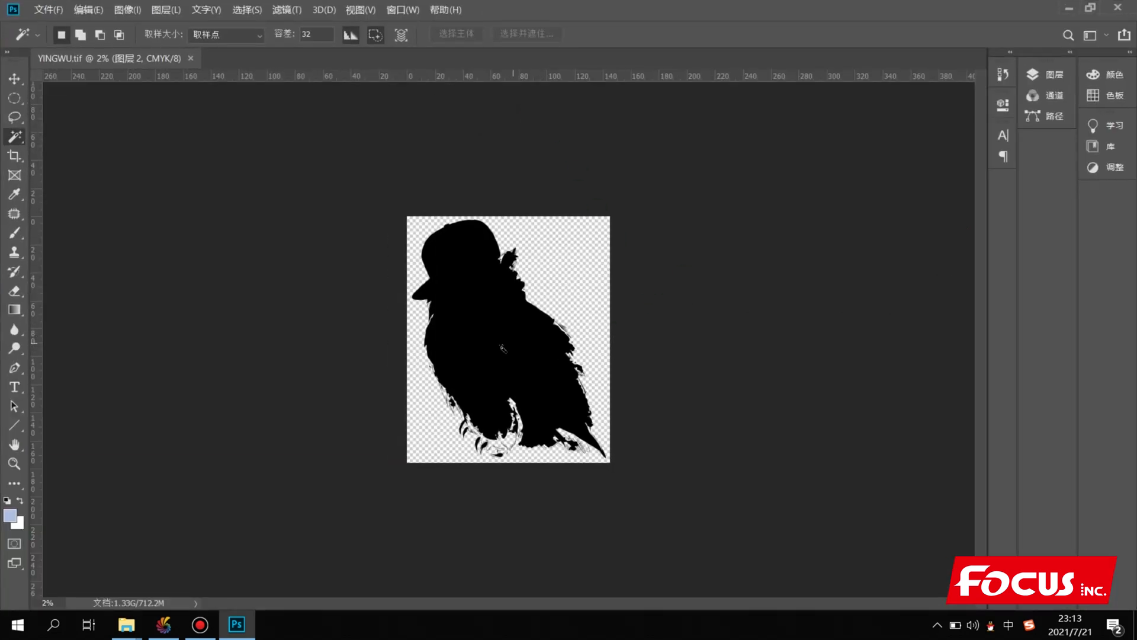
# Delete layer 图层 2 and select YINGWU's w spot channel in the Channels panel.
pyautogui.click(1047, 75)
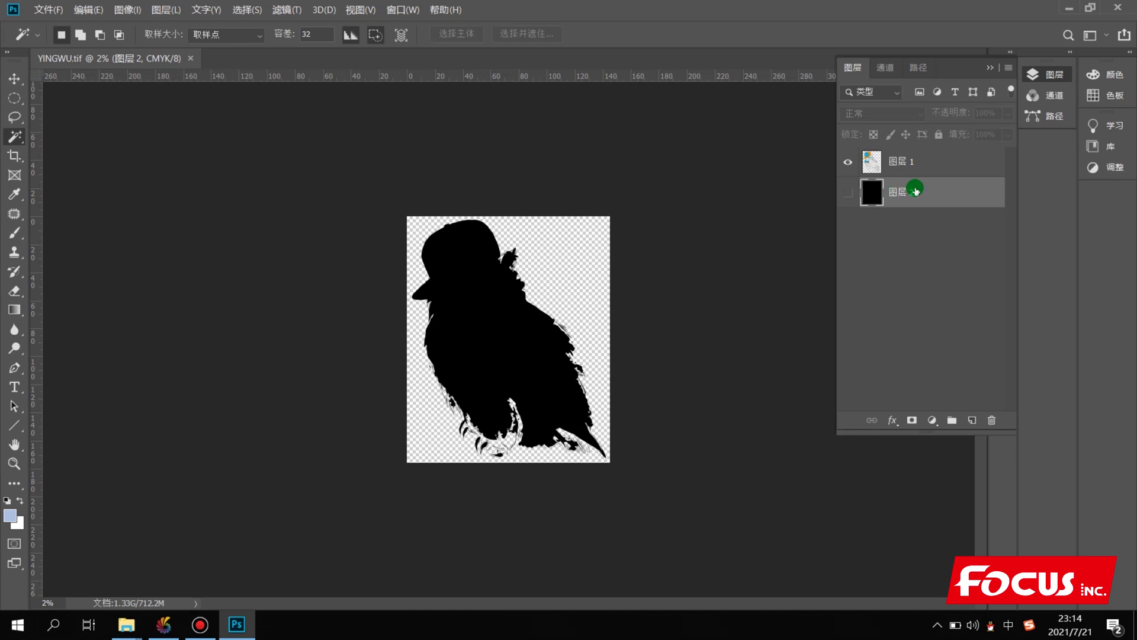
pyautogui.press('Delete')
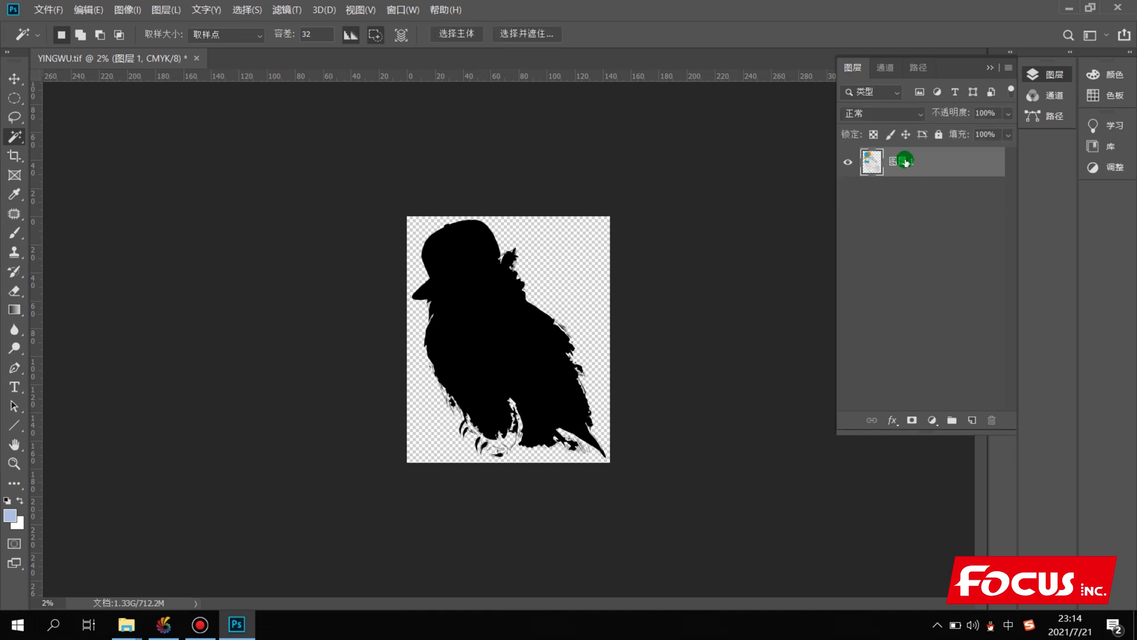
pyautogui.click(886, 68)
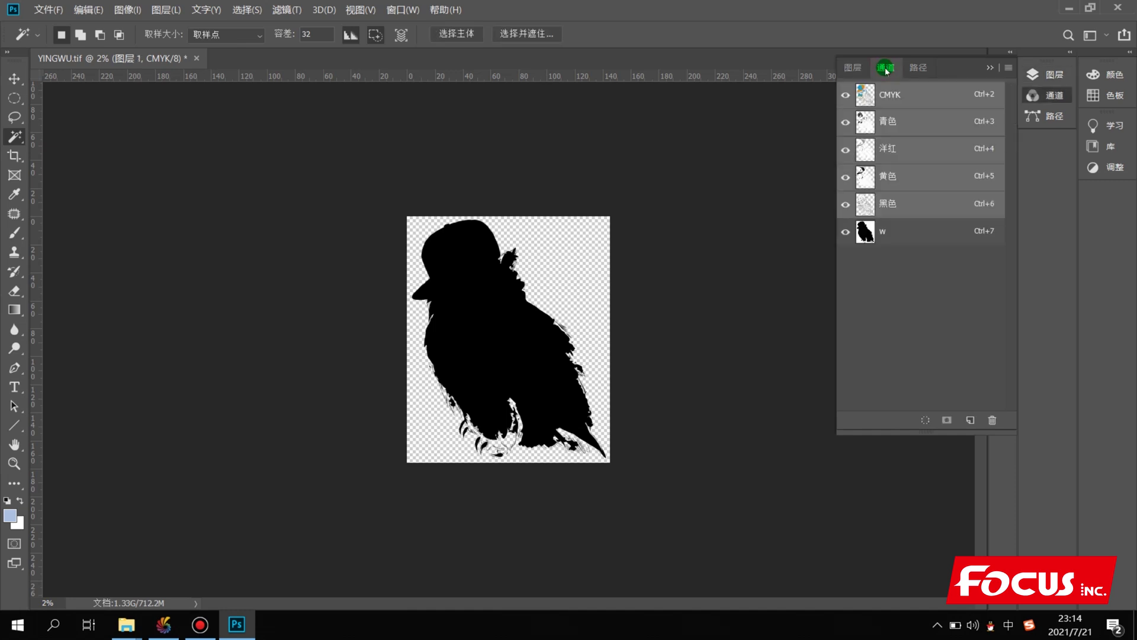
pyautogui.click(887, 235)
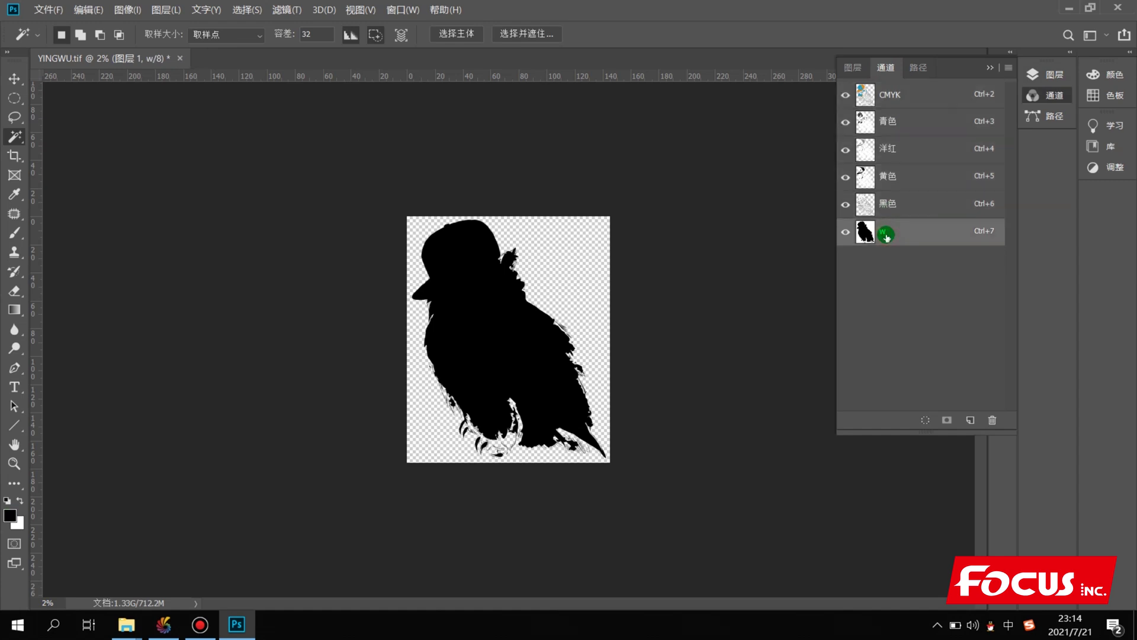
pyautogui.click(888, 94)
pyautogui.click(895, 233)
# Toggle the w channel's visibility to compare its silhouette with the colour owl, then restore Photoshop down.
pyautogui.click(853, 68)
pyautogui.click(887, 68)
pyautogui.click(847, 232)
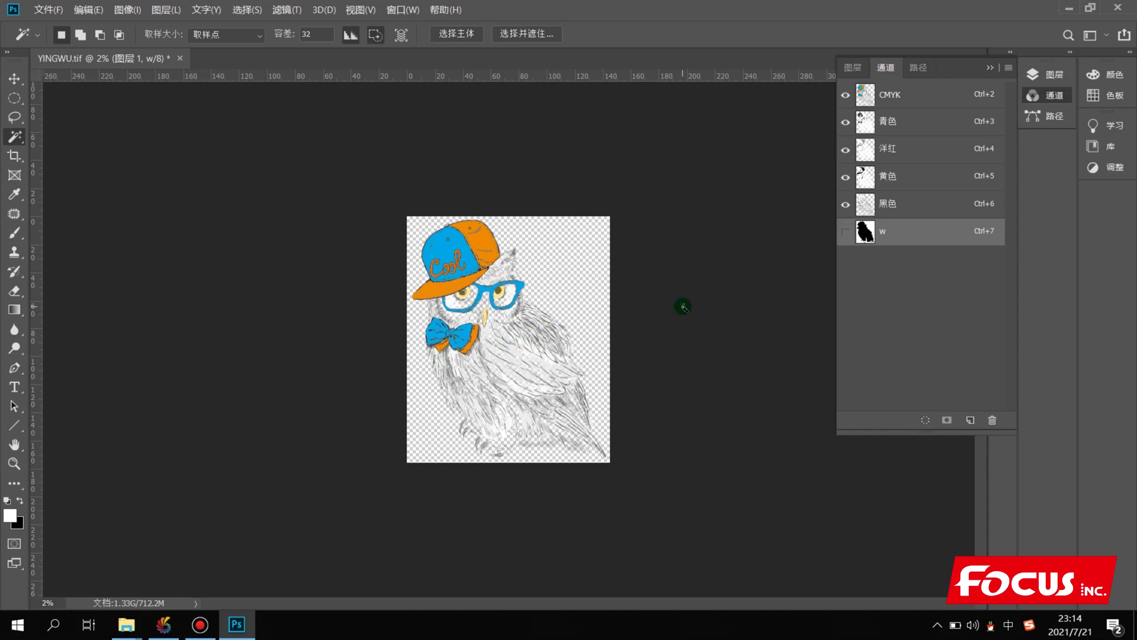
pyautogui.click(847, 232)
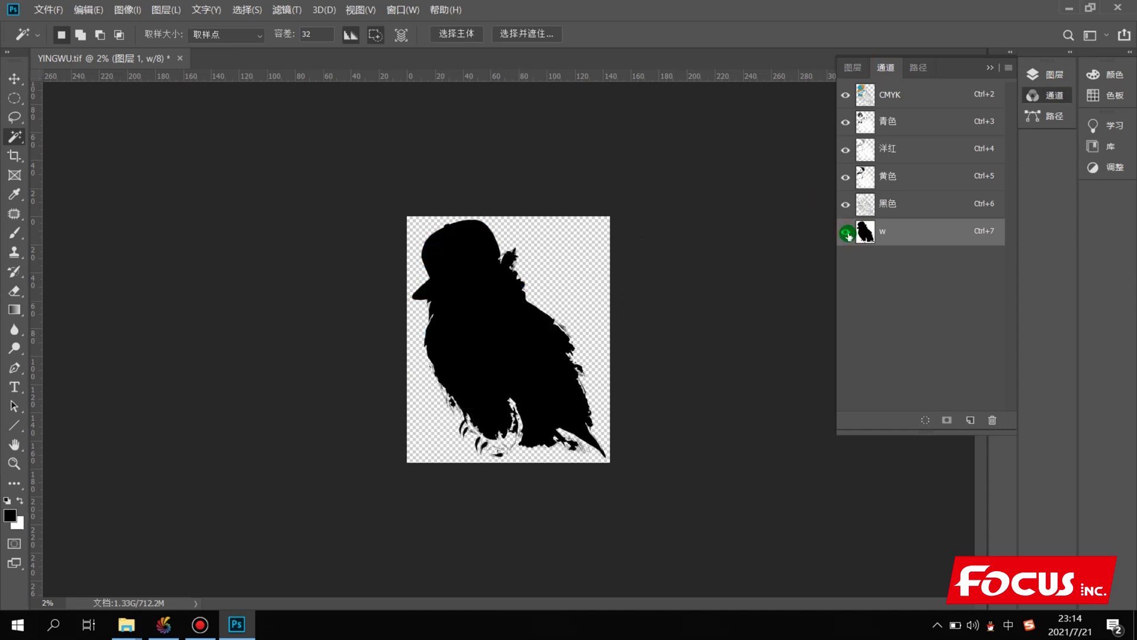
pyautogui.click(847, 233)
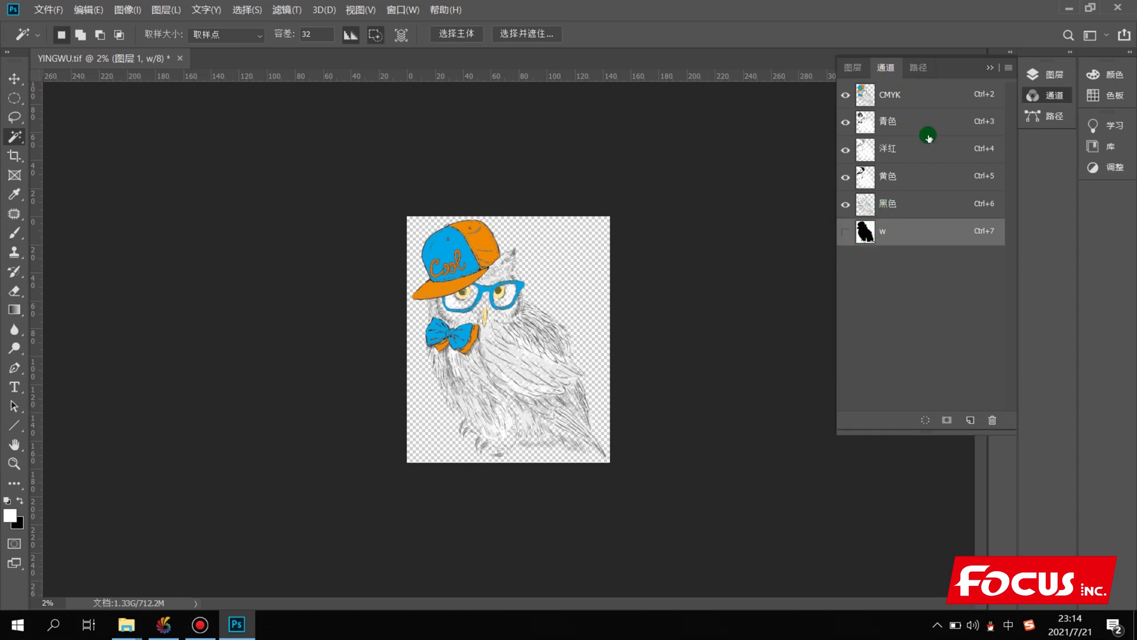
pyautogui.click(847, 232)
pyautogui.click(1090, 8)
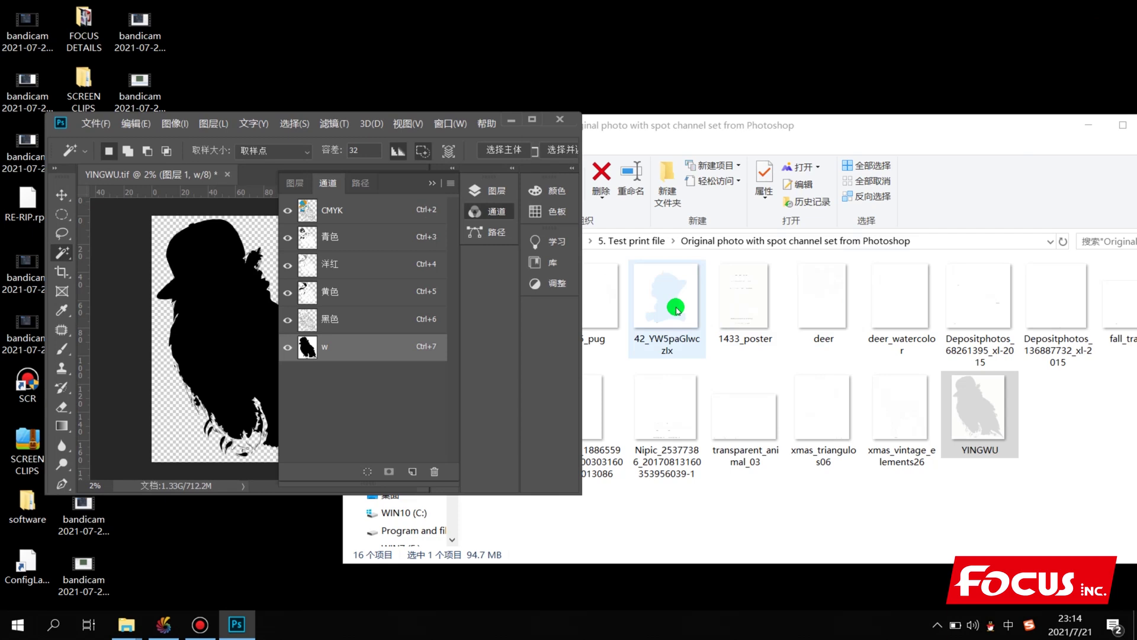
# Open 1433_poster.tif maximized and toggle its w channel to compare with the colour artwork.
pyautogui.moveTo(734, 296); pyautogui.dragTo(283, 169)
pyautogui.click(531, 119)
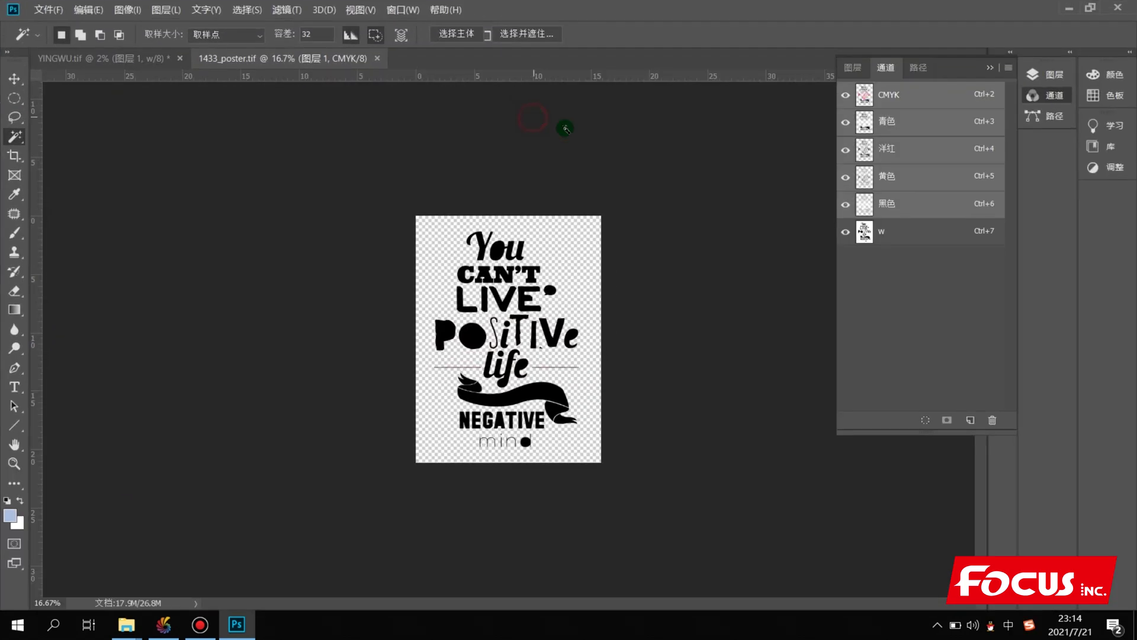
pyautogui.click(845, 232)
pyautogui.click(849, 238)
pyautogui.click(848, 238)
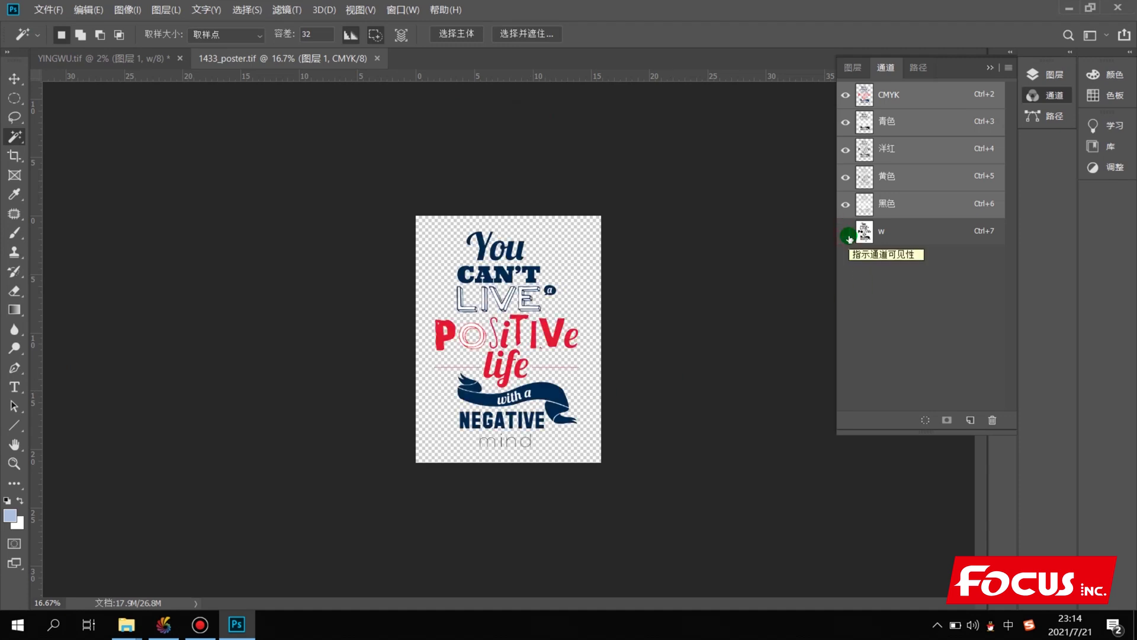
pyautogui.click(849, 238)
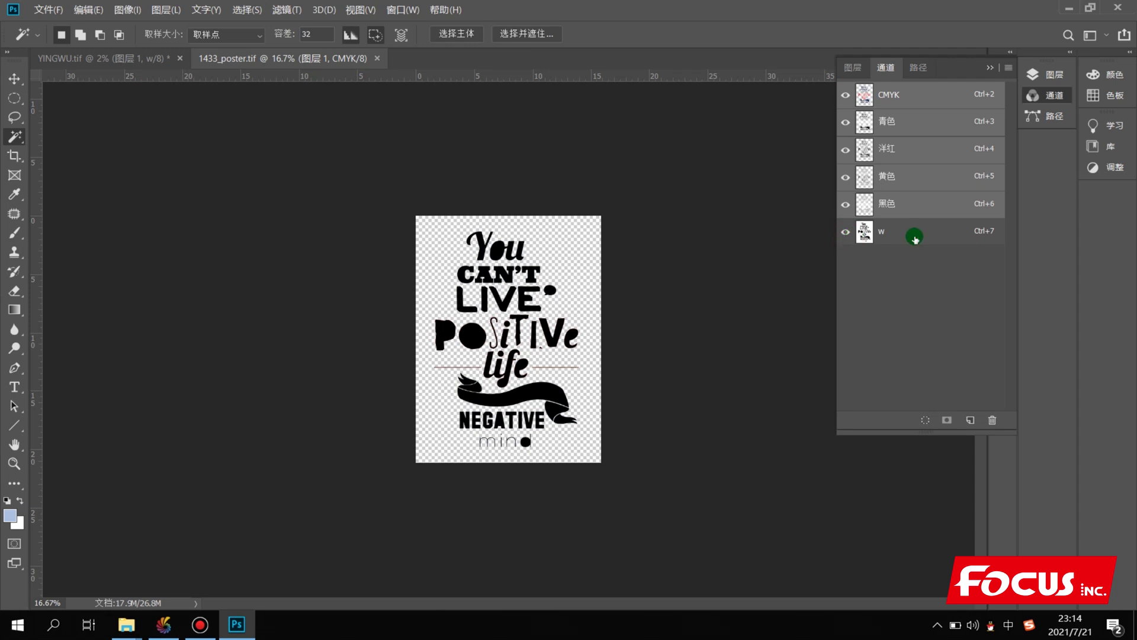
# Delete the poster's w spot channel with Delete Channel.
pyautogui.click(915, 237)
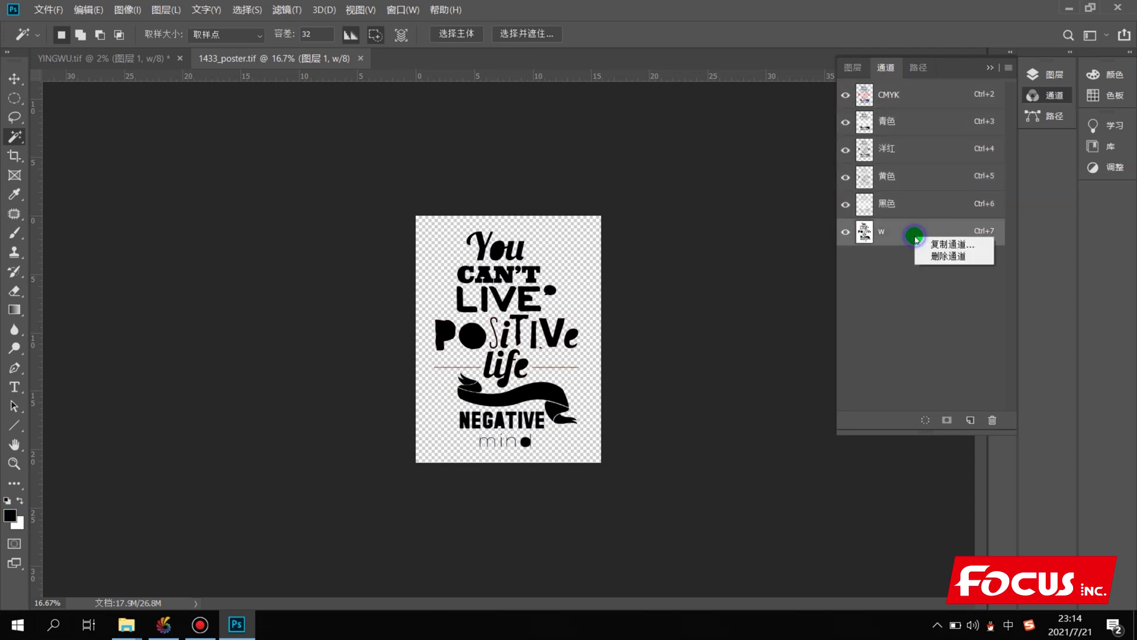
pyautogui.rightClick(888, 231)
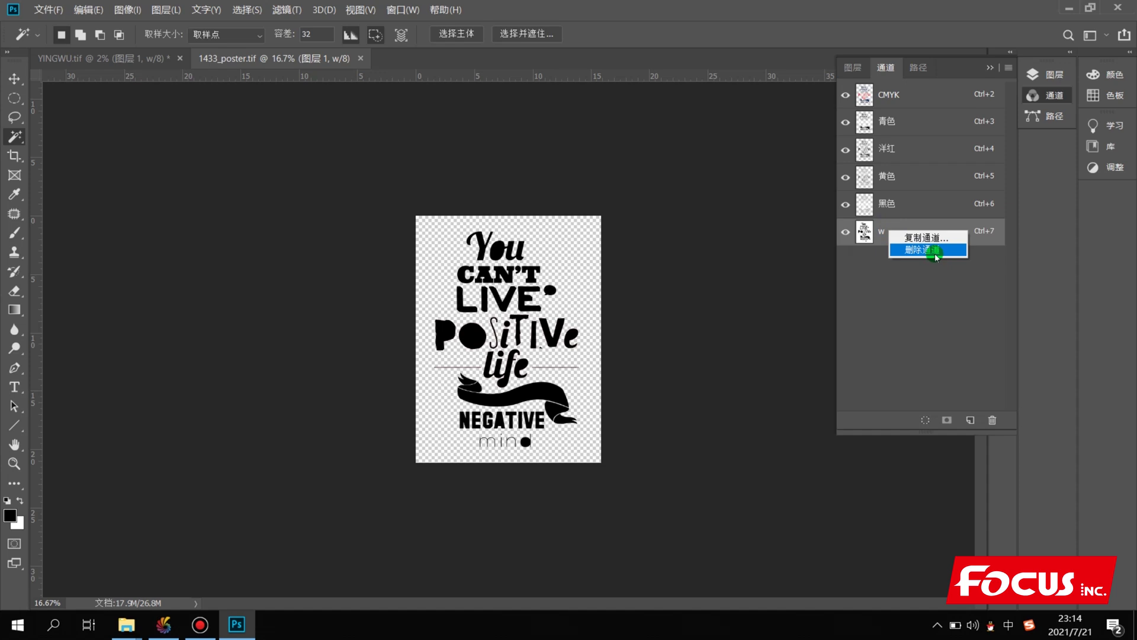
pyautogui.click(935, 254)
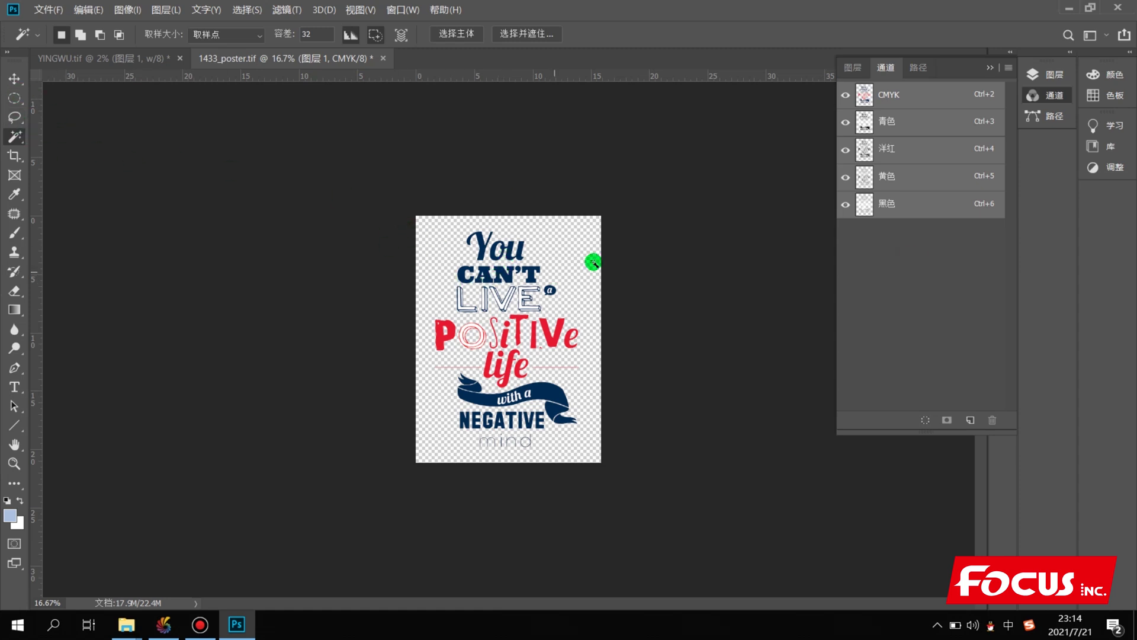
# Select the poster's transparent area, grow it to similar colours, deselect, and return to Channels.
pyautogui.click(853, 66)
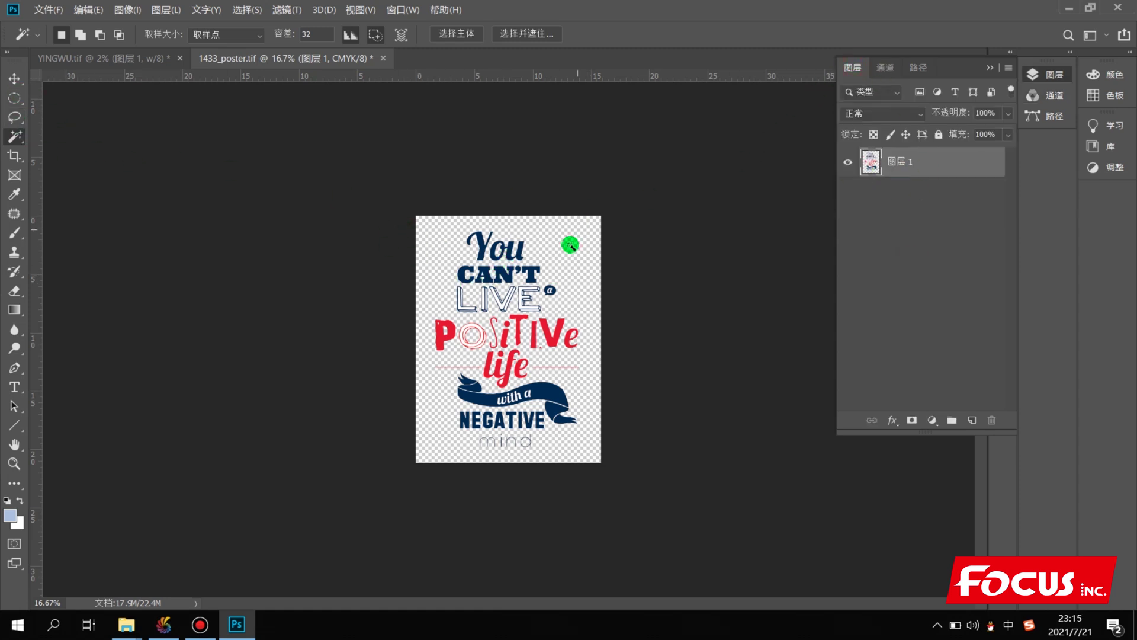
pyautogui.click(439, 275)
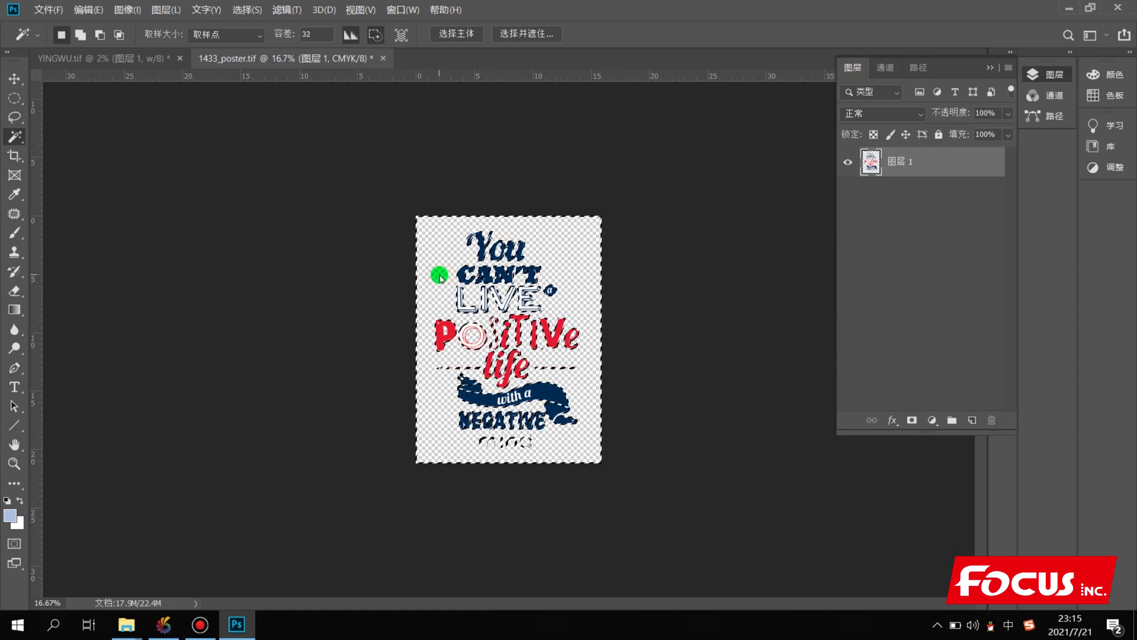
pyautogui.rightClick(439, 275)
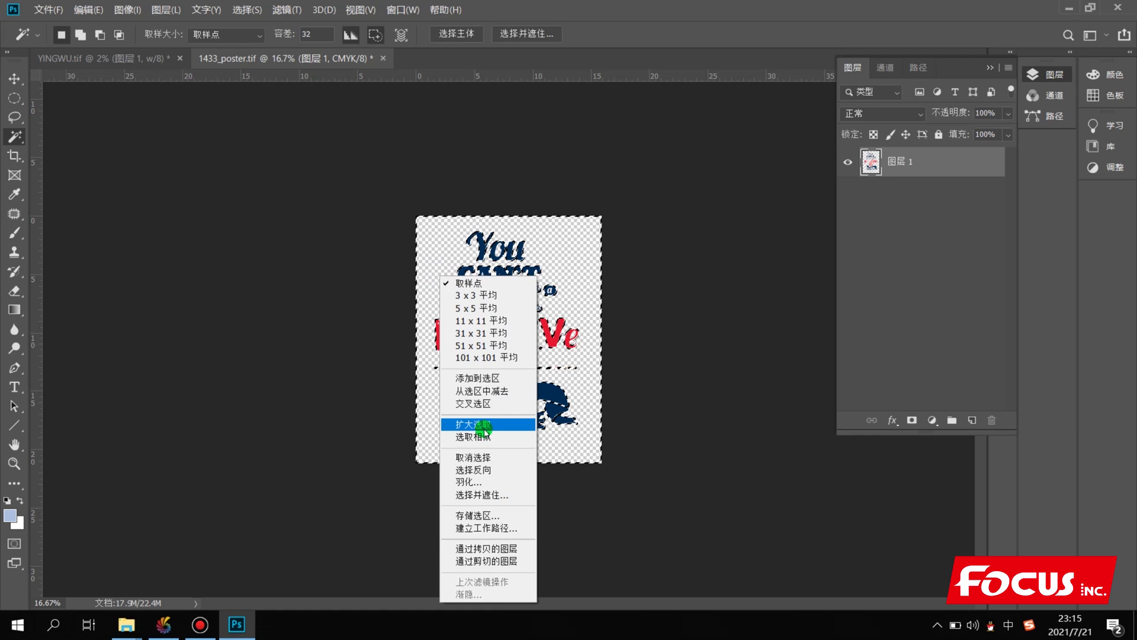
pyautogui.click(485, 437)
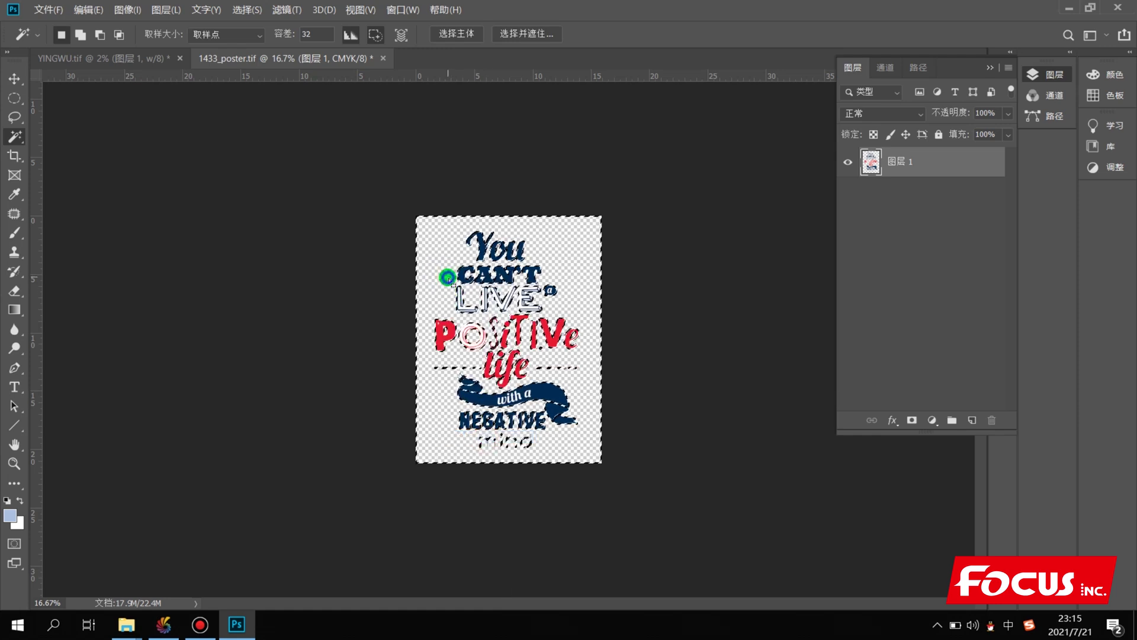
pyautogui.rightClick(448, 277)
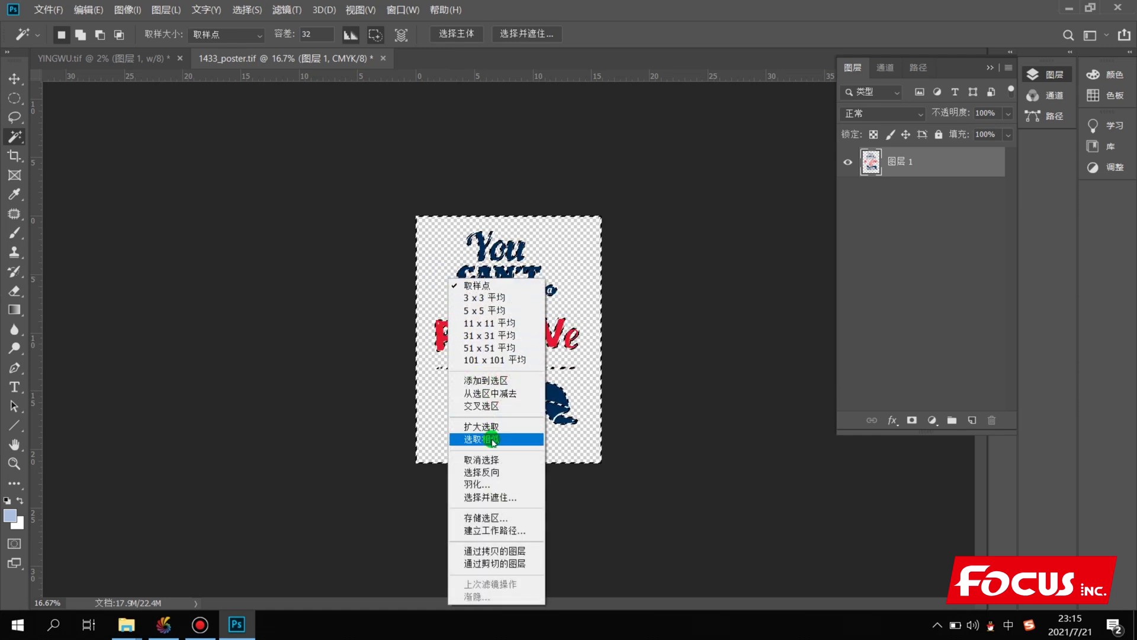
pyautogui.click(489, 466)
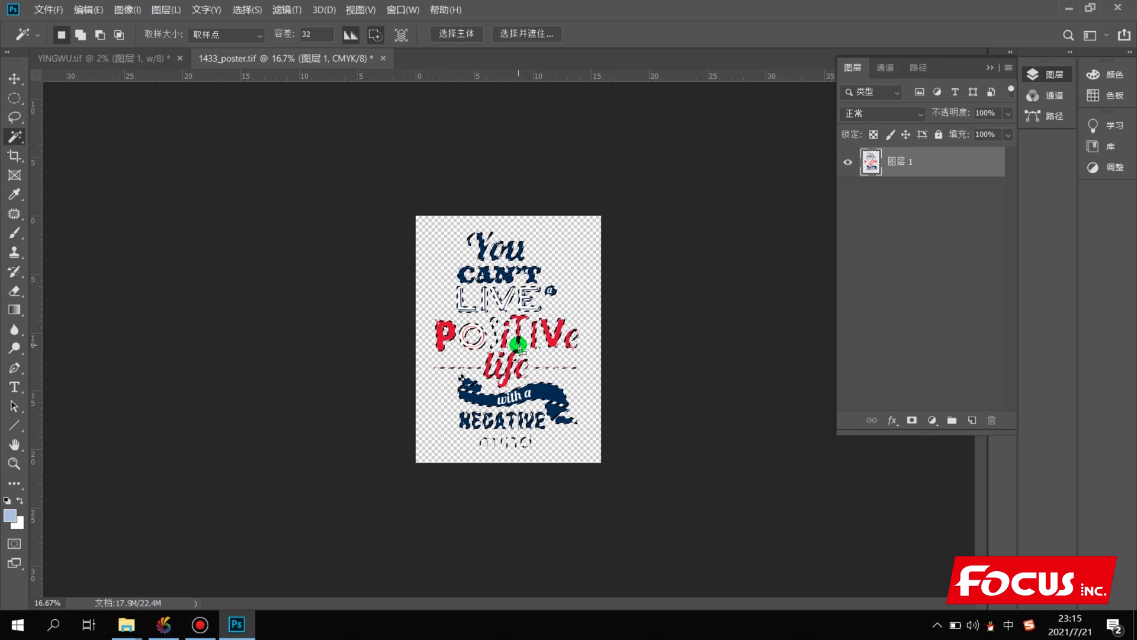
pyautogui.click(884, 68)
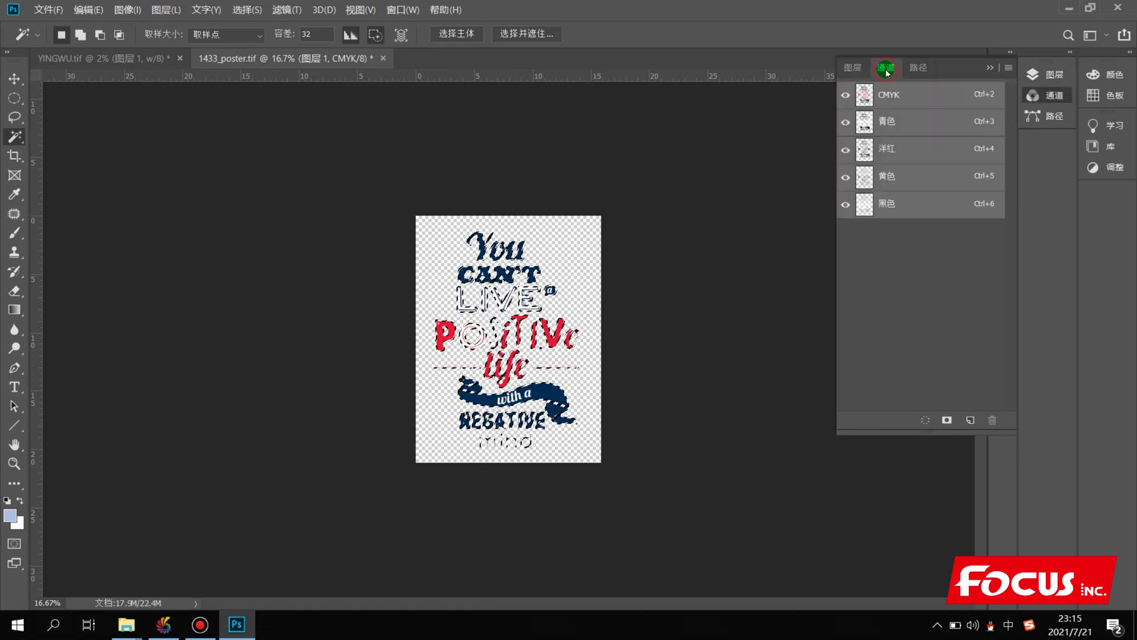
# Create a new spot channel named W with C/M/Y/K 100 ink at 100% density.
pyautogui.click(1008, 69)
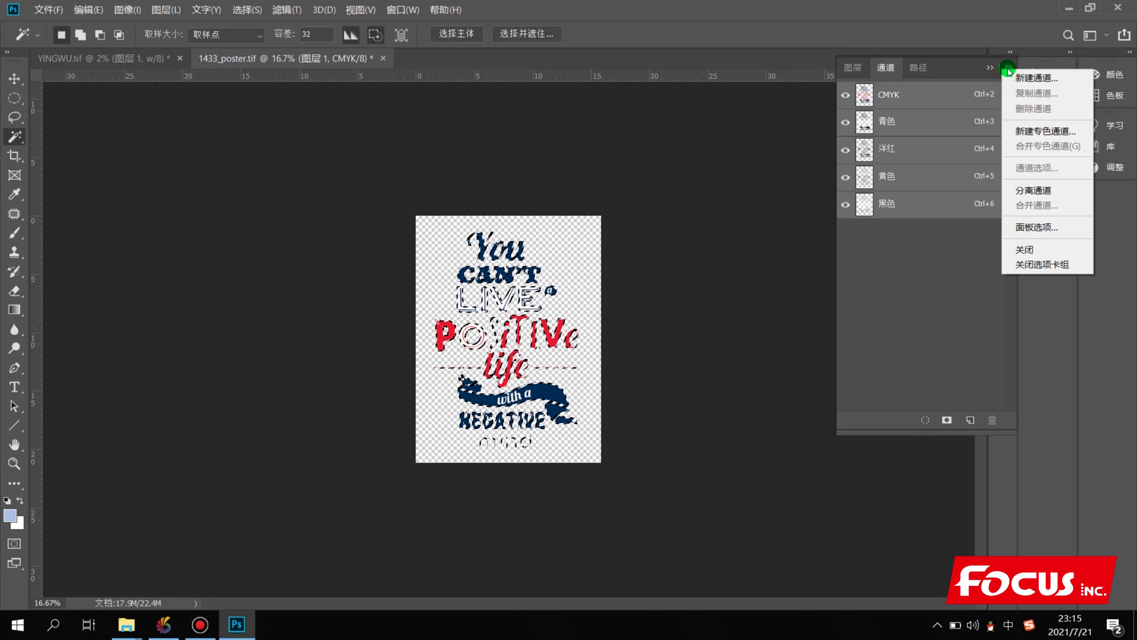
pyautogui.click(1031, 135)
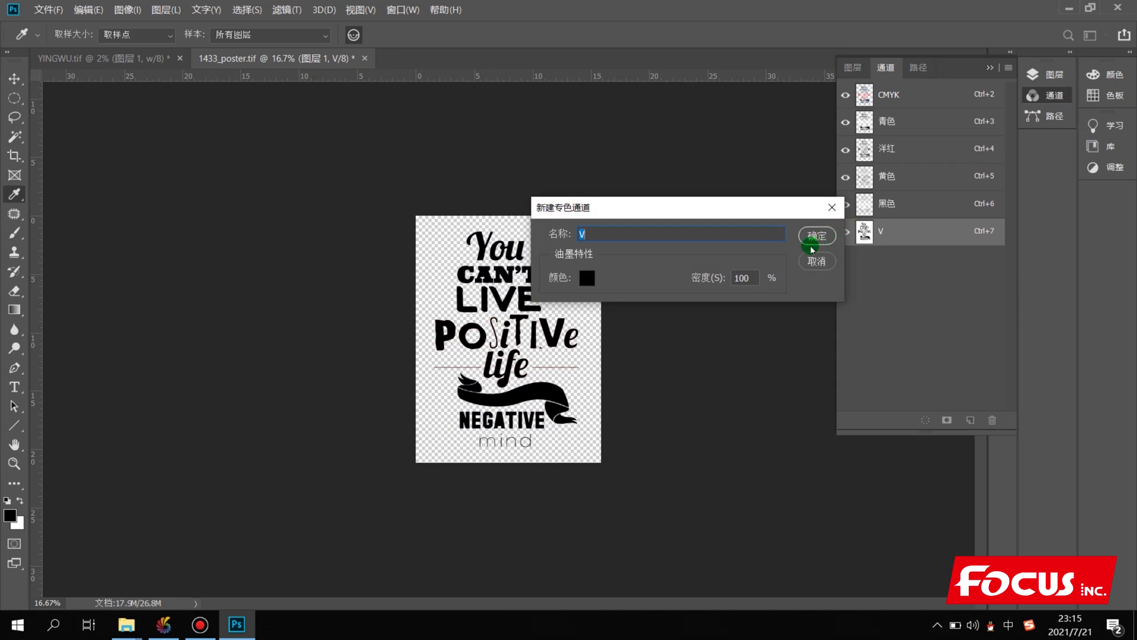
pyautogui.write('我')
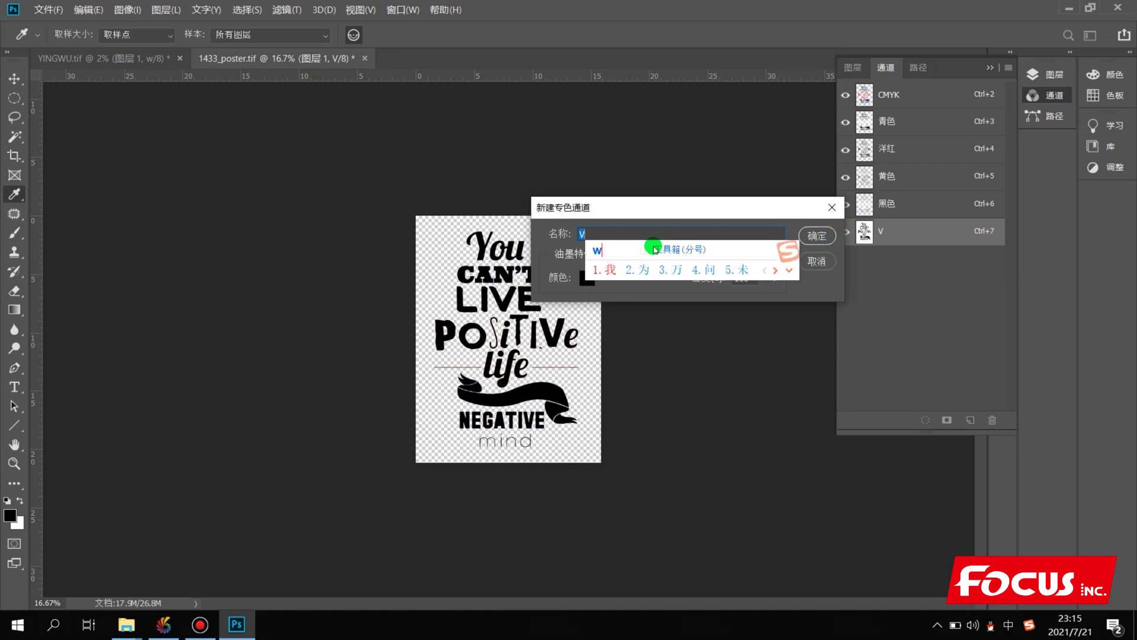
pyautogui.write('w')
pyautogui.press('BackSpace')
pyautogui.press('BackSpace')
pyautogui.write('W')
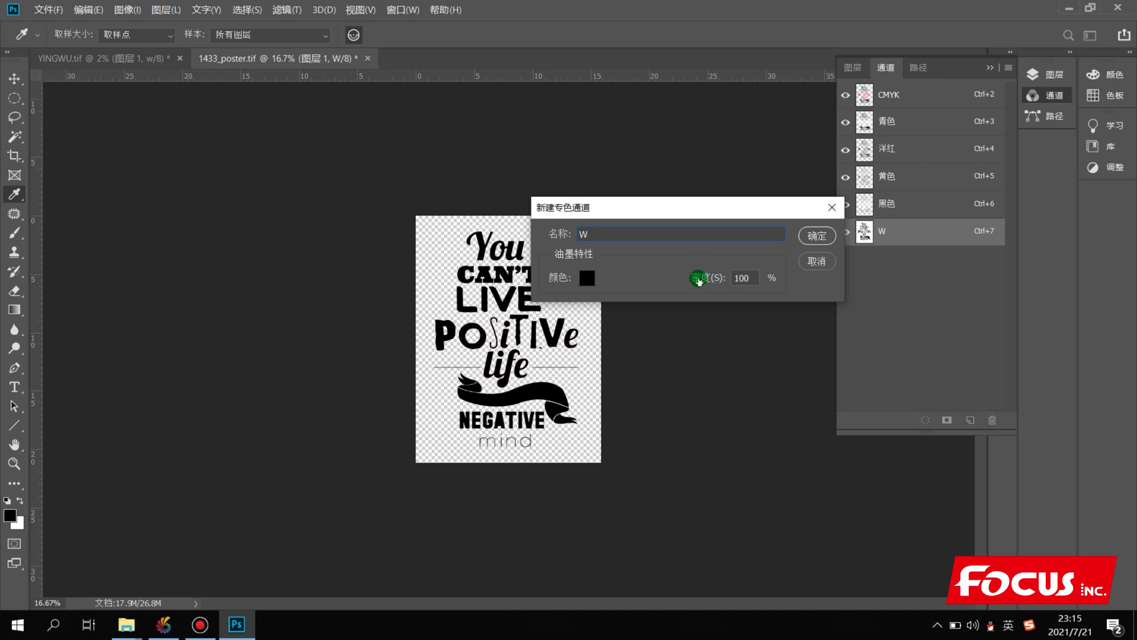
pyautogui.click(585, 279)
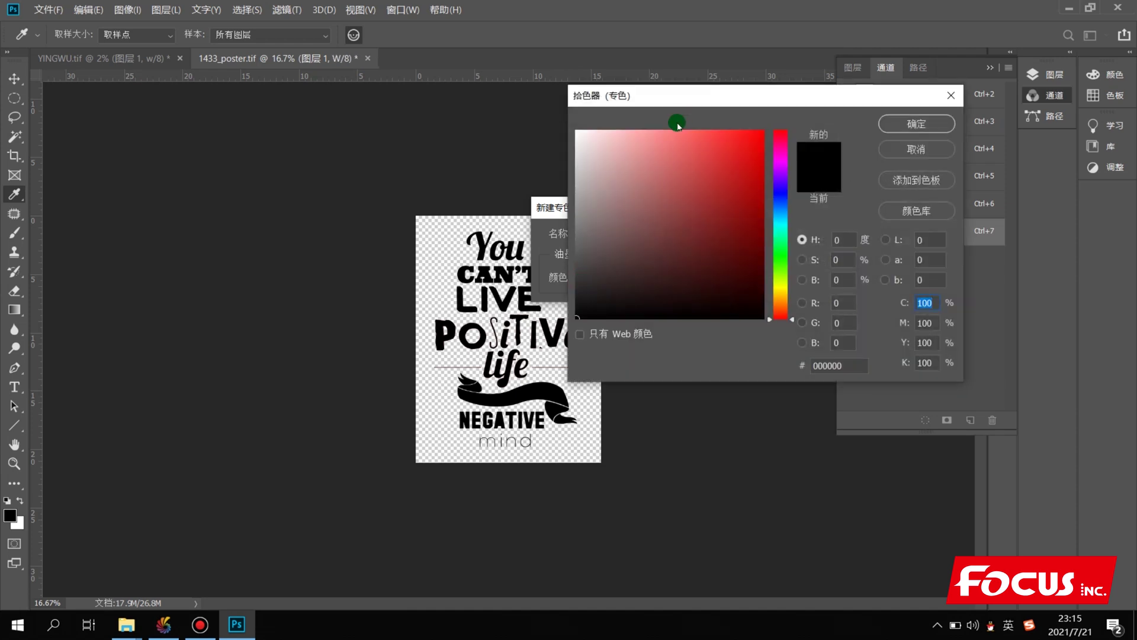
pyautogui.moveTo(689, 104); pyautogui.dragTo(759, 120)
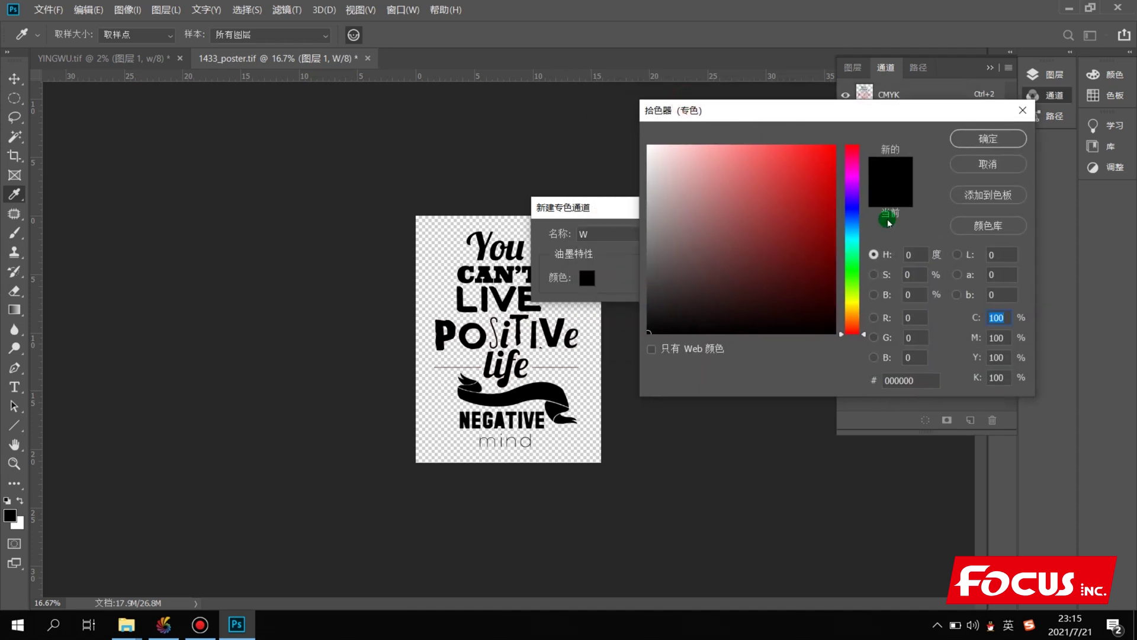
pyautogui.click(1004, 378)
pyautogui.click(987, 138)
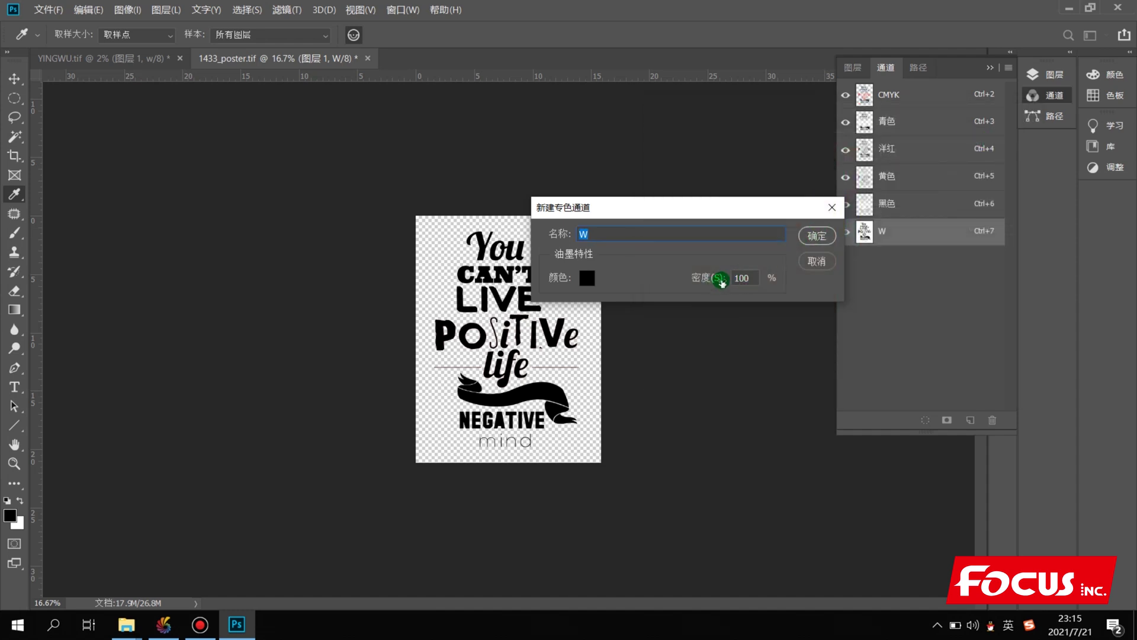
pyautogui.click(817, 236)
pyautogui.press('w')
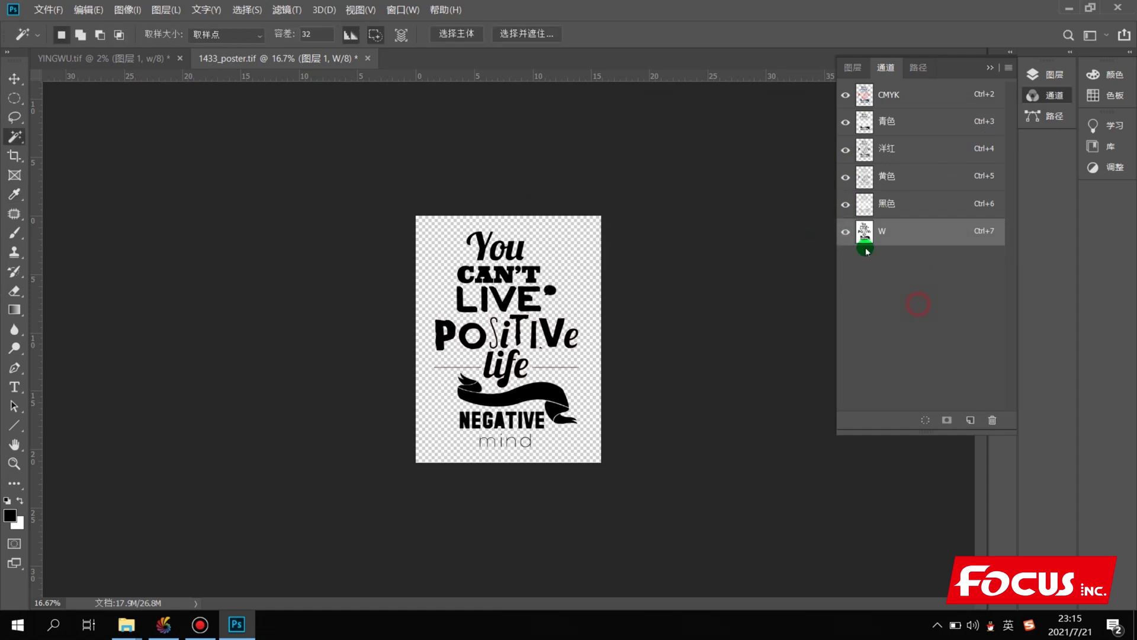
# Save 1433_poster over the existing TIFF with spot colours, then hide the W channel.
pyautogui.click(537, 363)
pyautogui.click(521, 365)
pyautogui.click(45, 10)
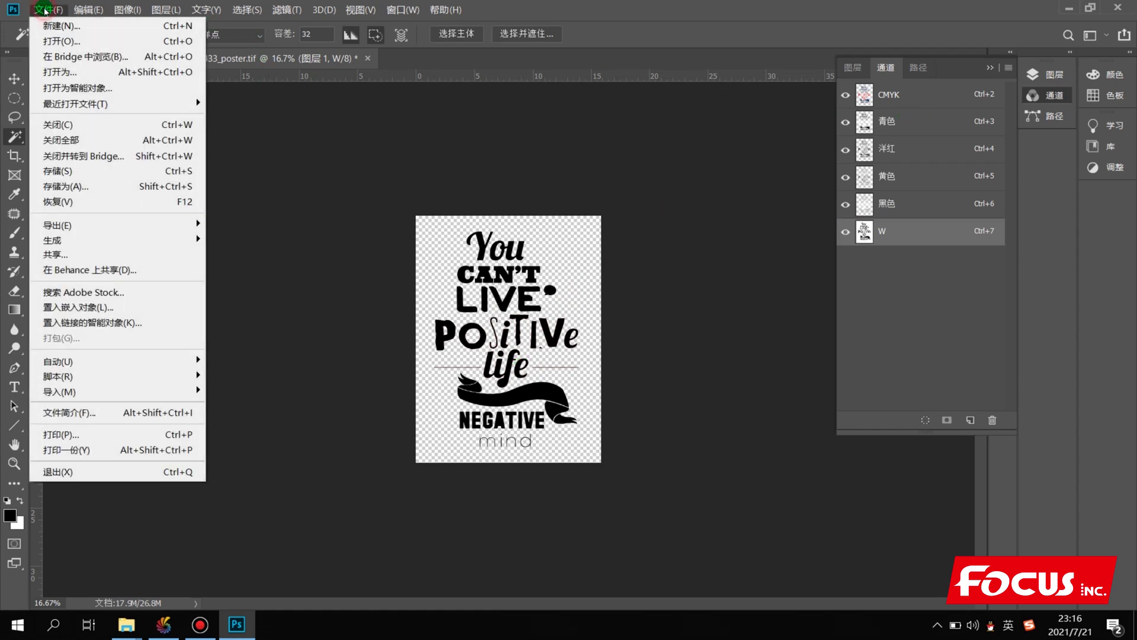
pyautogui.click(67, 187)
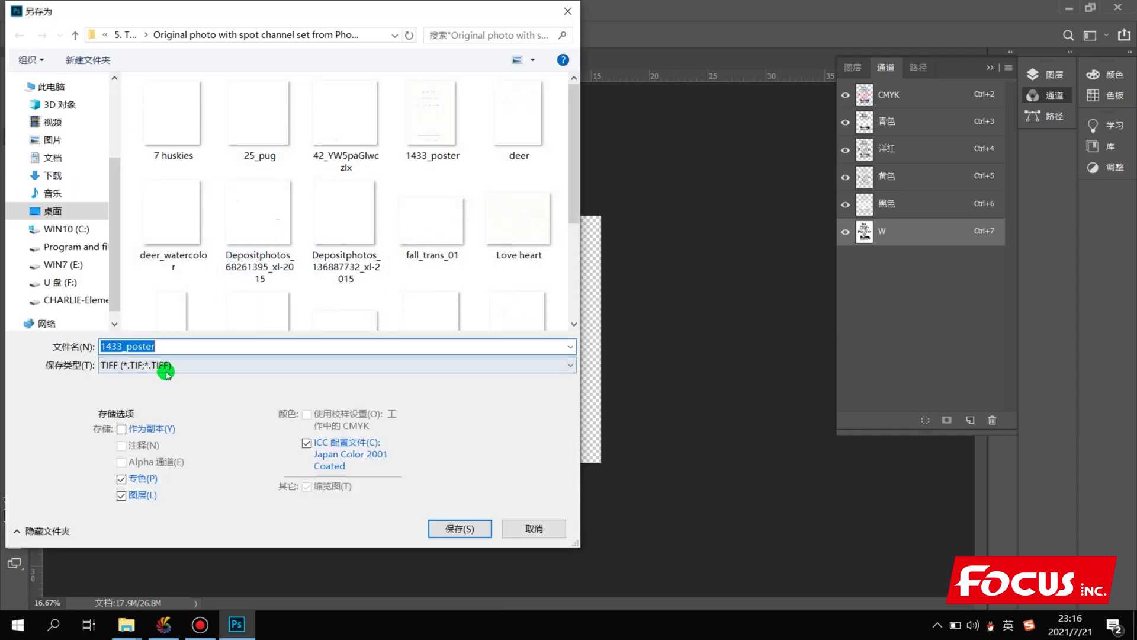
pyautogui.click(178, 366)
pyautogui.click(177, 366)
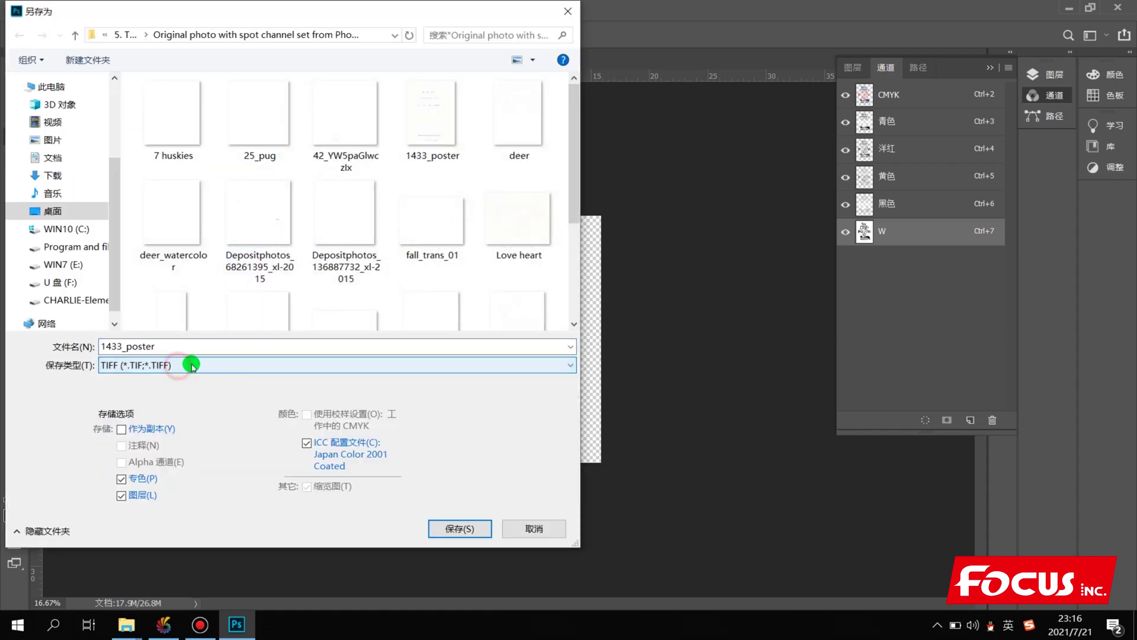
pyautogui.click(468, 530)
pyautogui.click(603, 315)
pyautogui.click(699, 122)
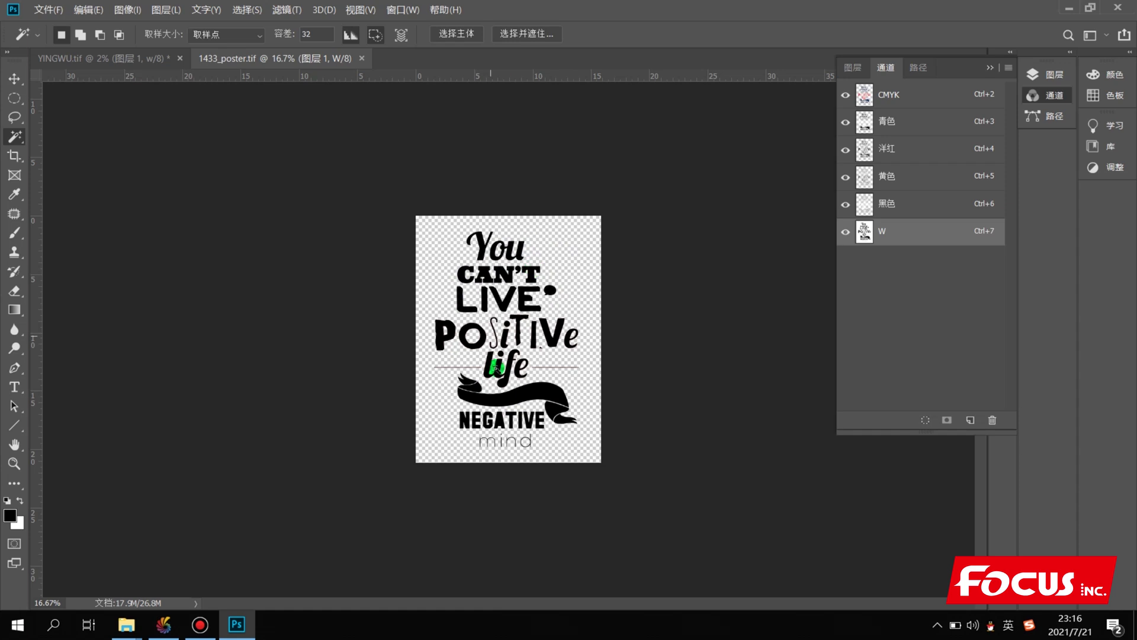
pyautogui.click(849, 232)
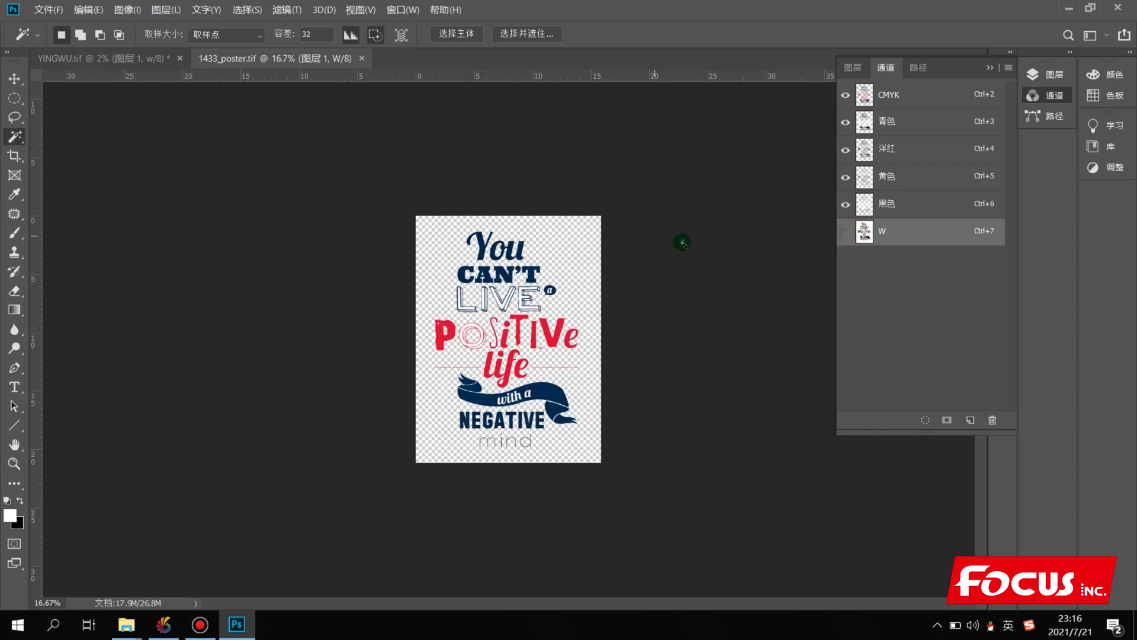
# Turn the W spot channel back on and minimise Photoshop.
pyautogui.click(849, 232)
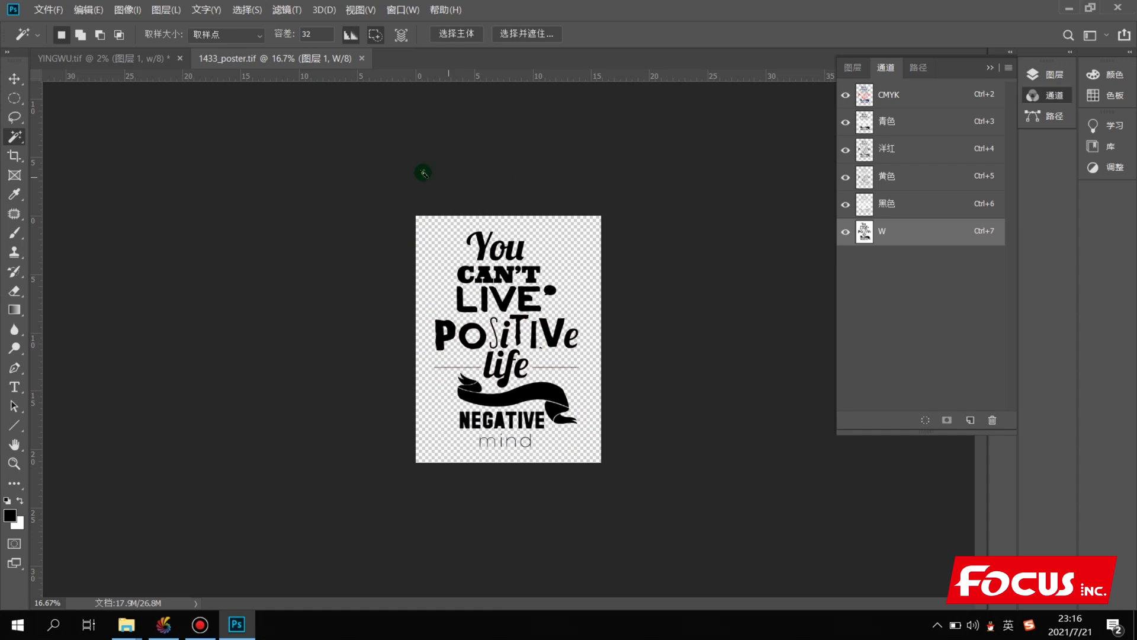
pyautogui.click(1065, 8)
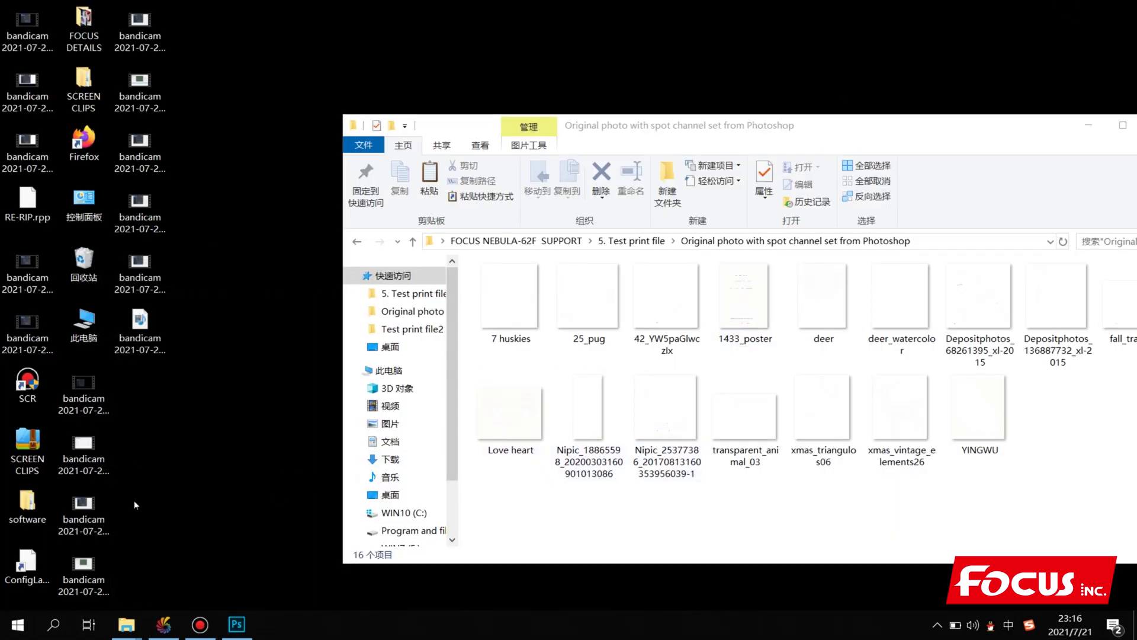
# Restore the FOCUSRIP Untitled1 job from the taskbar and start an image import.
pyautogui.moveTo(171, 627)
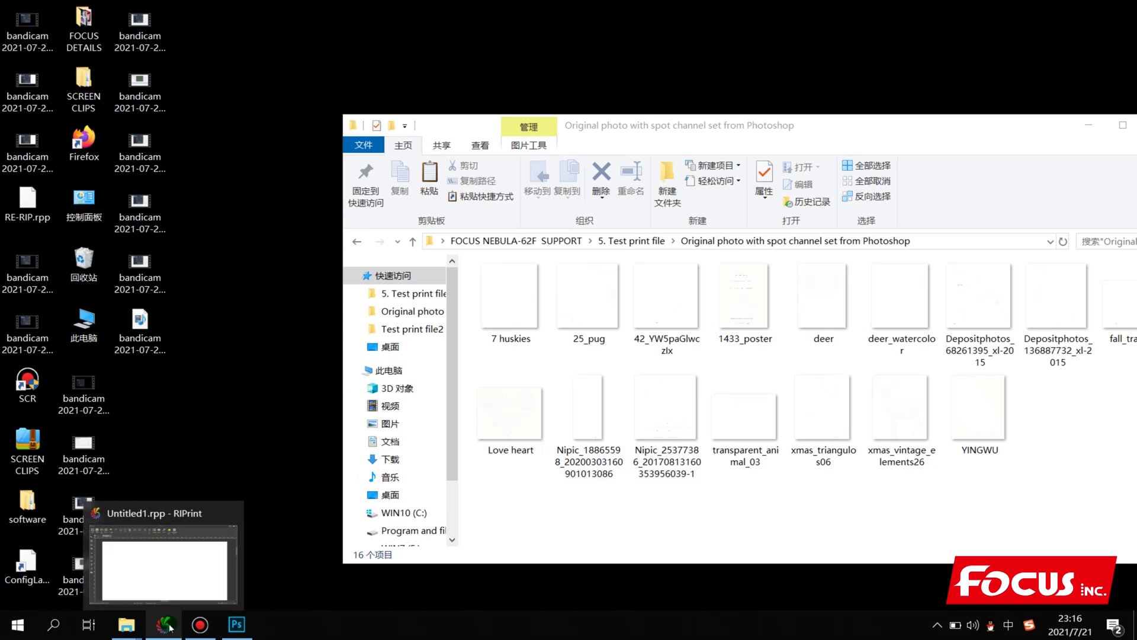
pyautogui.click(170, 626)
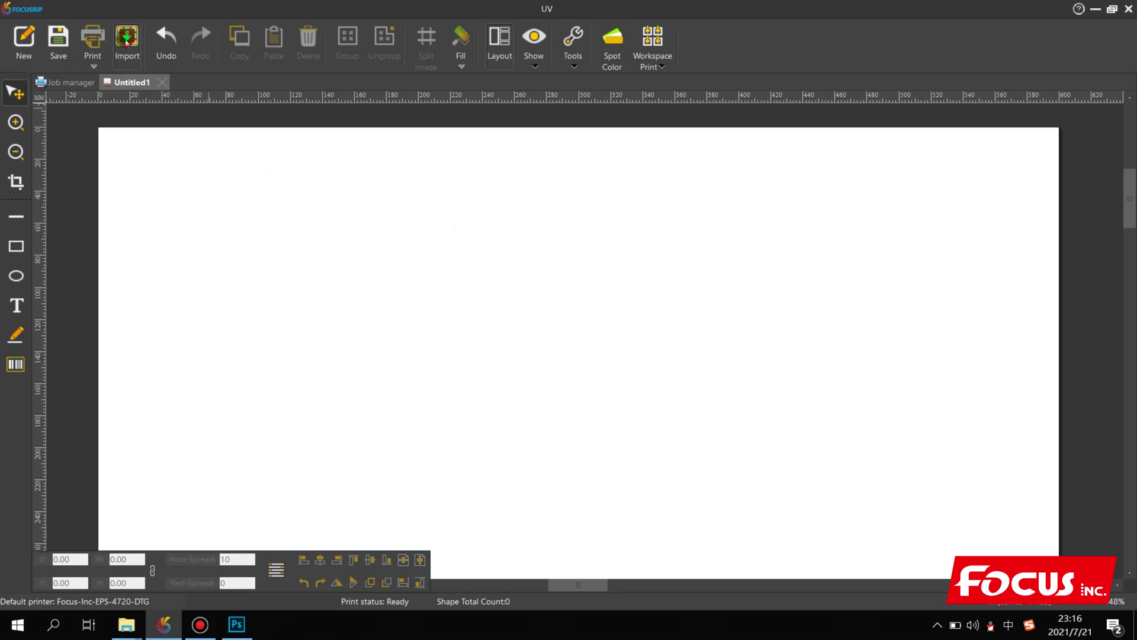
pyautogui.click(127, 41)
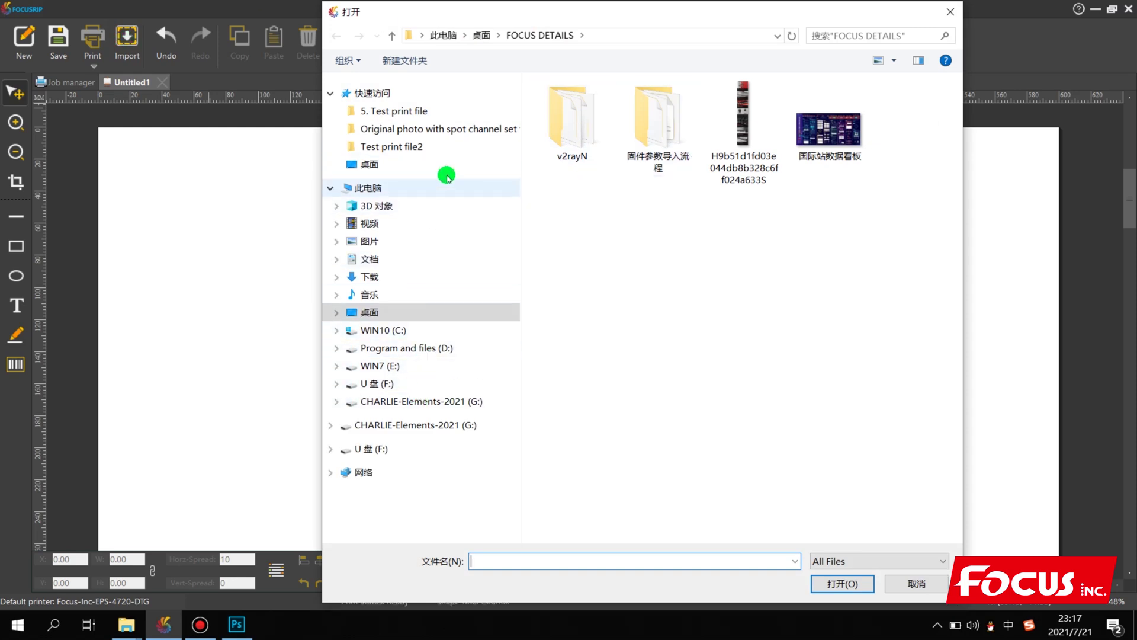
# Browse the Open dialog to Desktop > FOCUS NEBULA-62F SUPPORT > 5. Test print file > spot-channel photos.
pyautogui.click(382, 129)
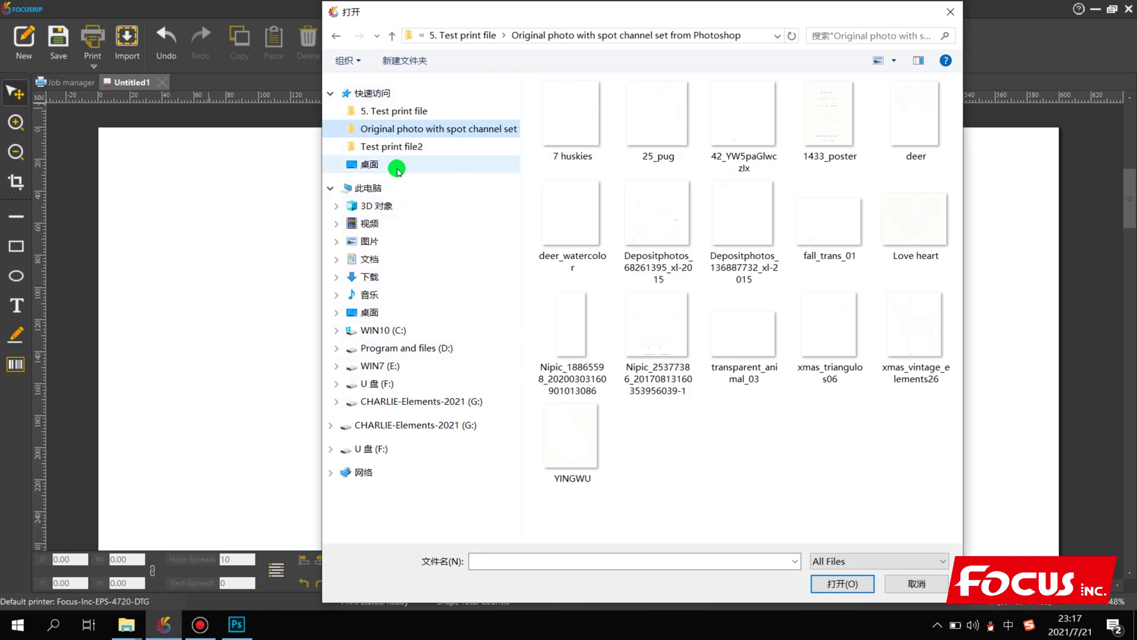
pyautogui.click(396, 169)
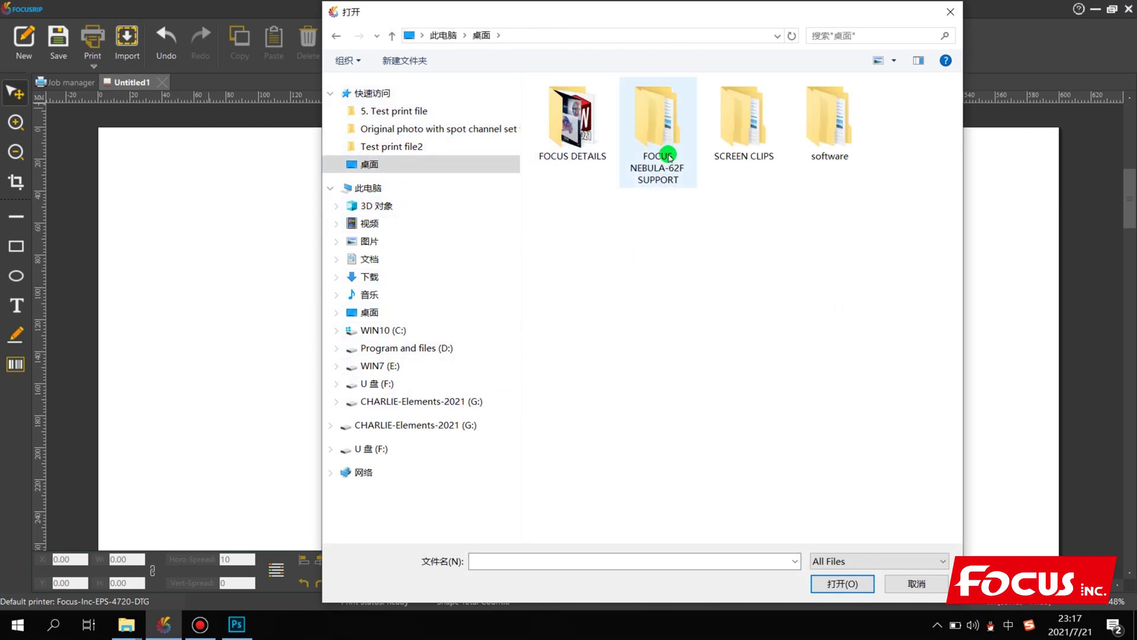
pyautogui.doubleClick(670, 157)
pyautogui.click(593, 170)
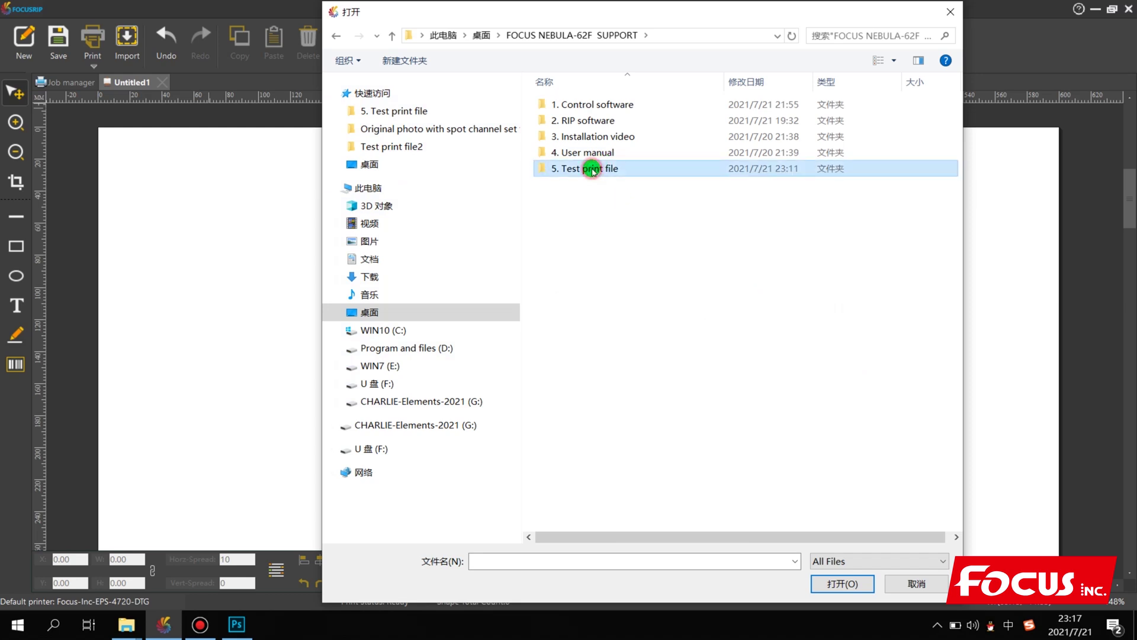
pyautogui.doubleClick(592, 169)
pyautogui.doubleClick(578, 141)
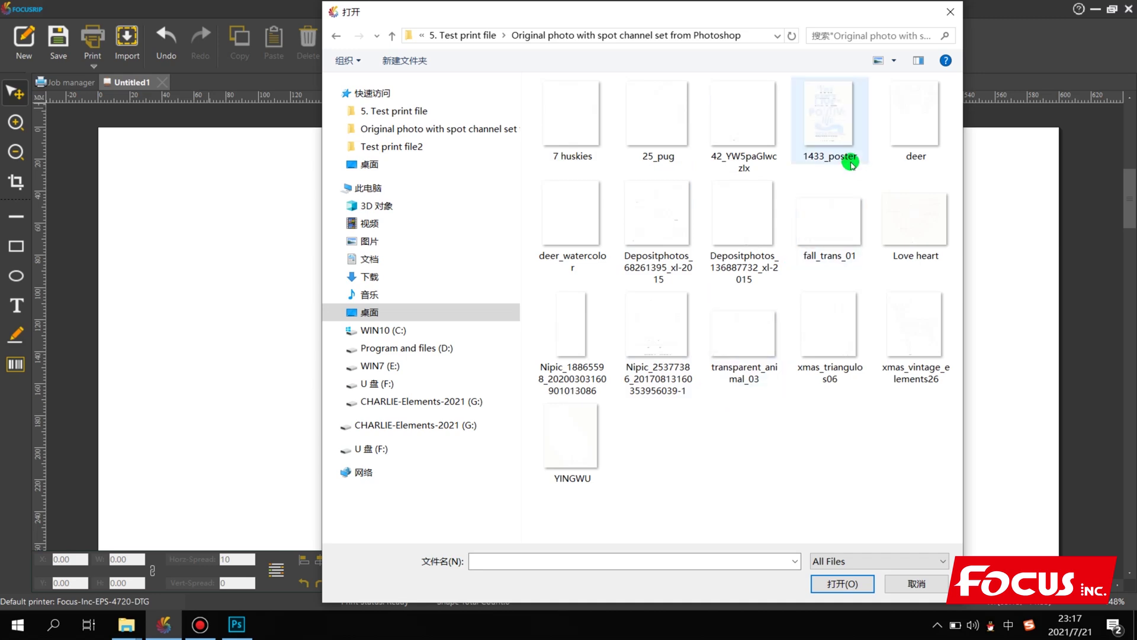
# Import 7 huskies, 25_pug, 42_YW5paGlwczlx and 1433_poster at a custom width of 150 mm.
pyautogui.click(609, 130)
pyautogui.keyDown('ctrl'); pyautogui.click(655, 119); pyautogui.keyUp('ctrl')
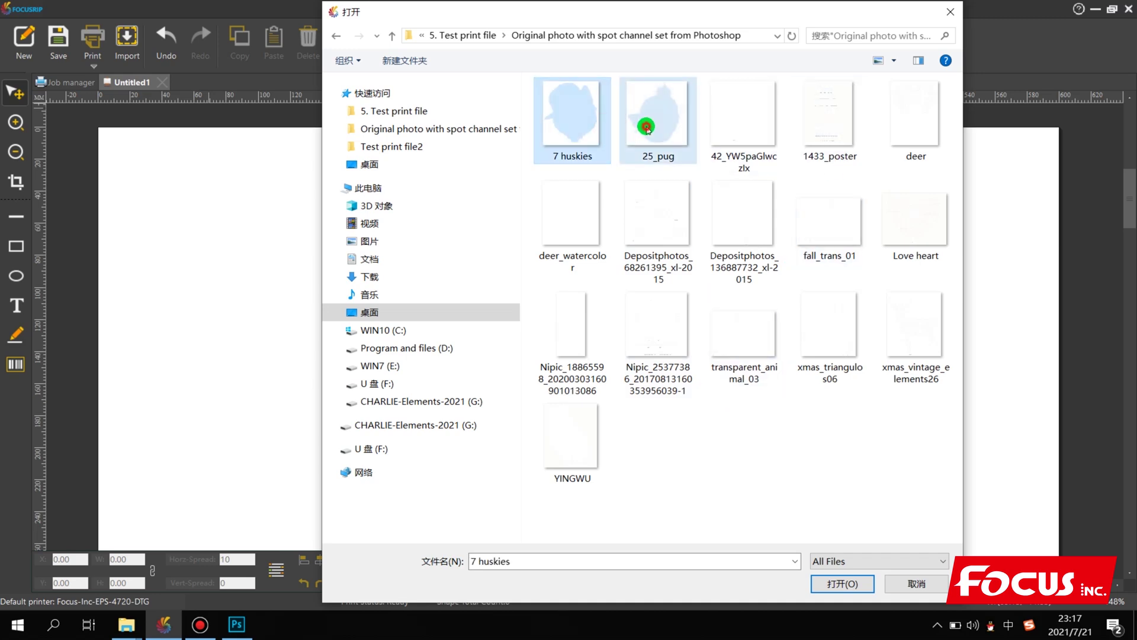
pyautogui.keyDown('ctrl'); pyautogui.click(728, 114); pyautogui.keyUp('ctrl')
pyautogui.keyDown('ctrl'); pyautogui.click(817, 121); pyautogui.keyUp('ctrl')
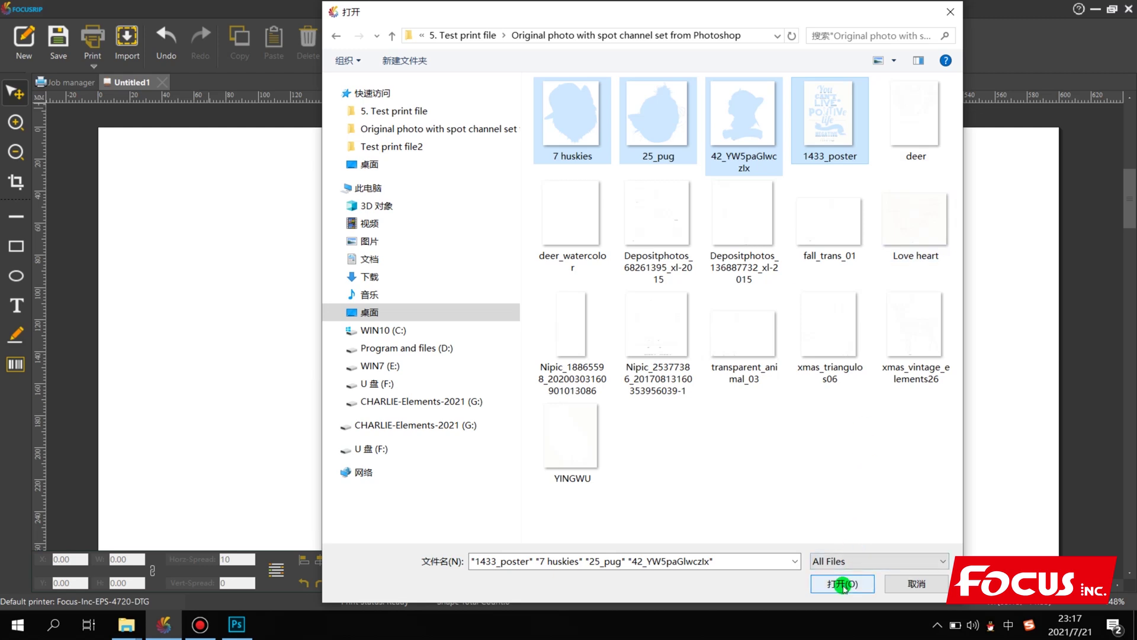
pyautogui.click(844, 585)
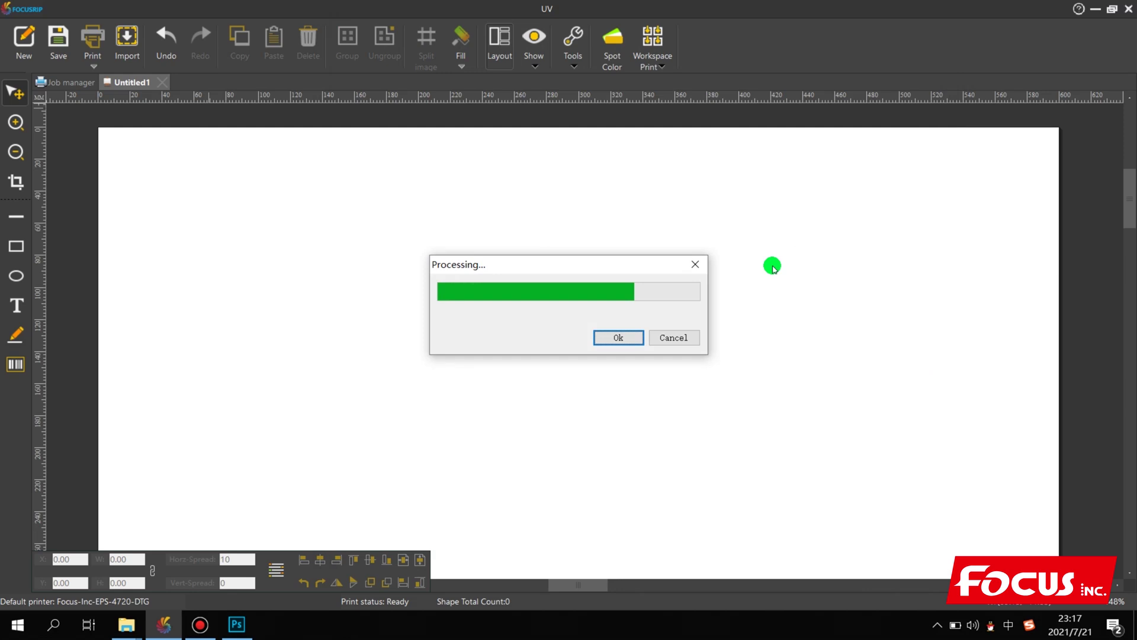
pyautogui.click(594, 296)
pyautogui.doubleClick(595, 295)
pyautogui.write('150')
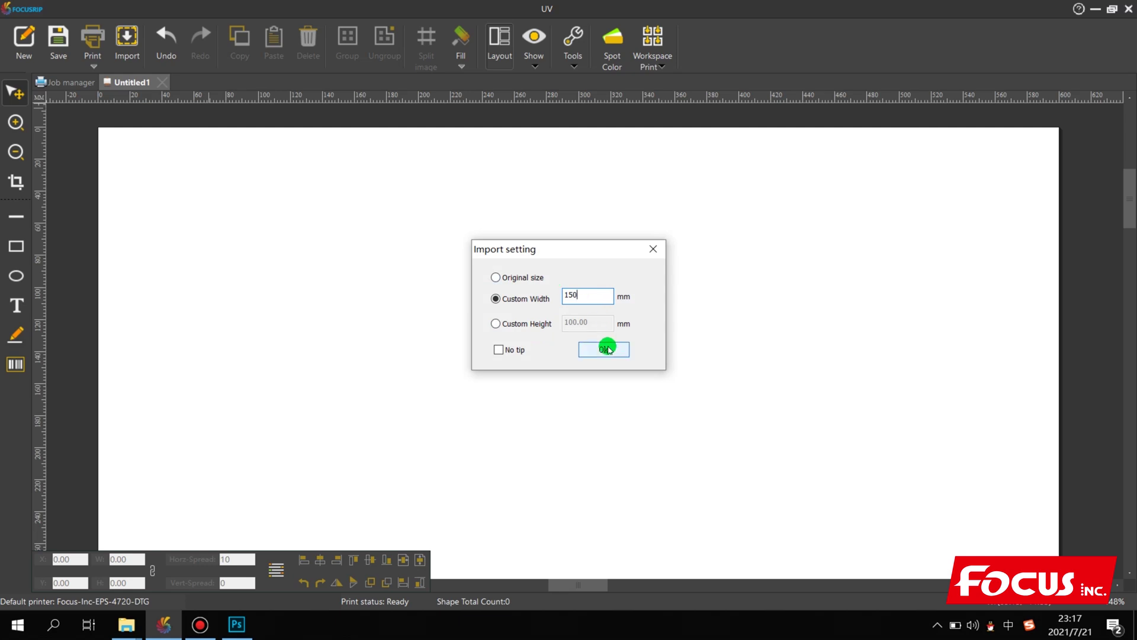
pyautogui.click(606, 349)
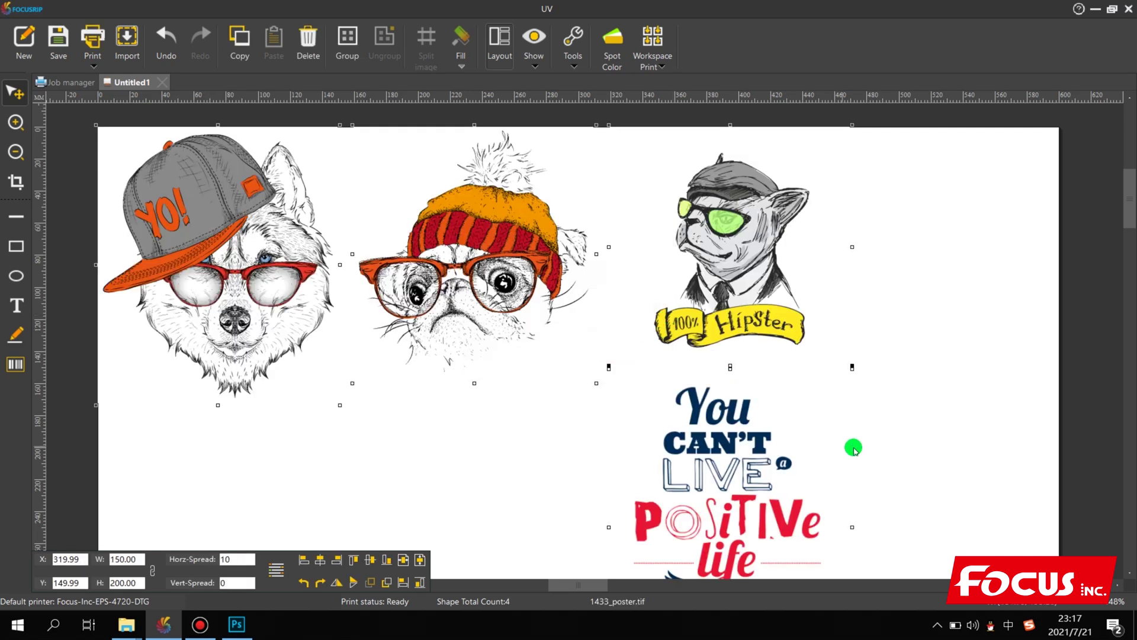
# Deselect the imported images and set the canvas to 60 cm wide by 120 cm tall.
pyautogui.click(897, 446)
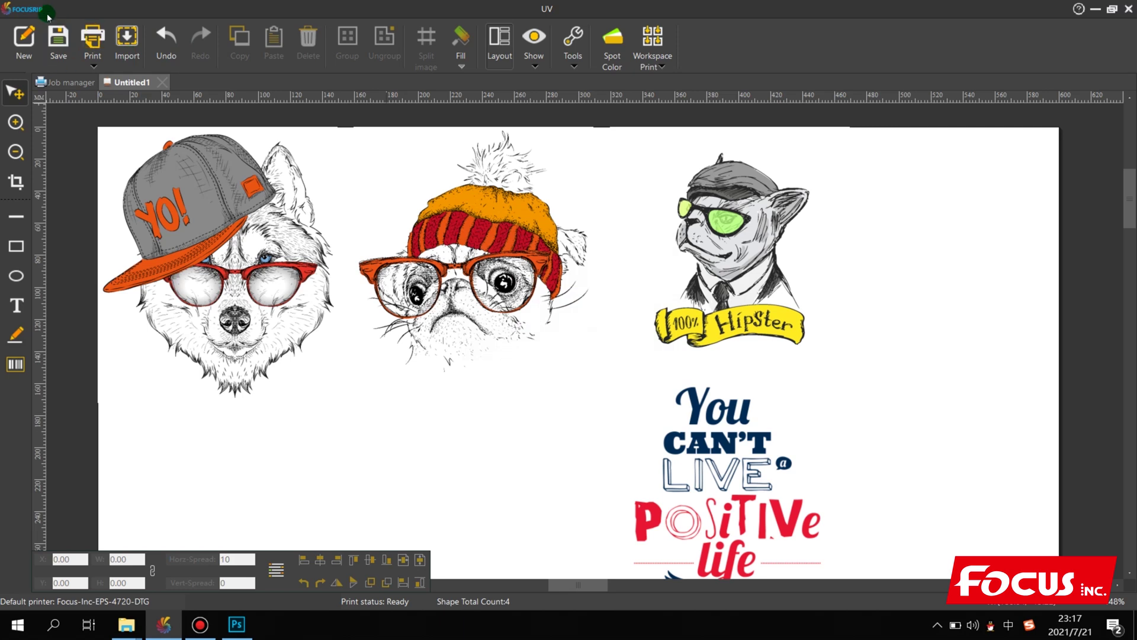
pyautogui.click(21, 9)
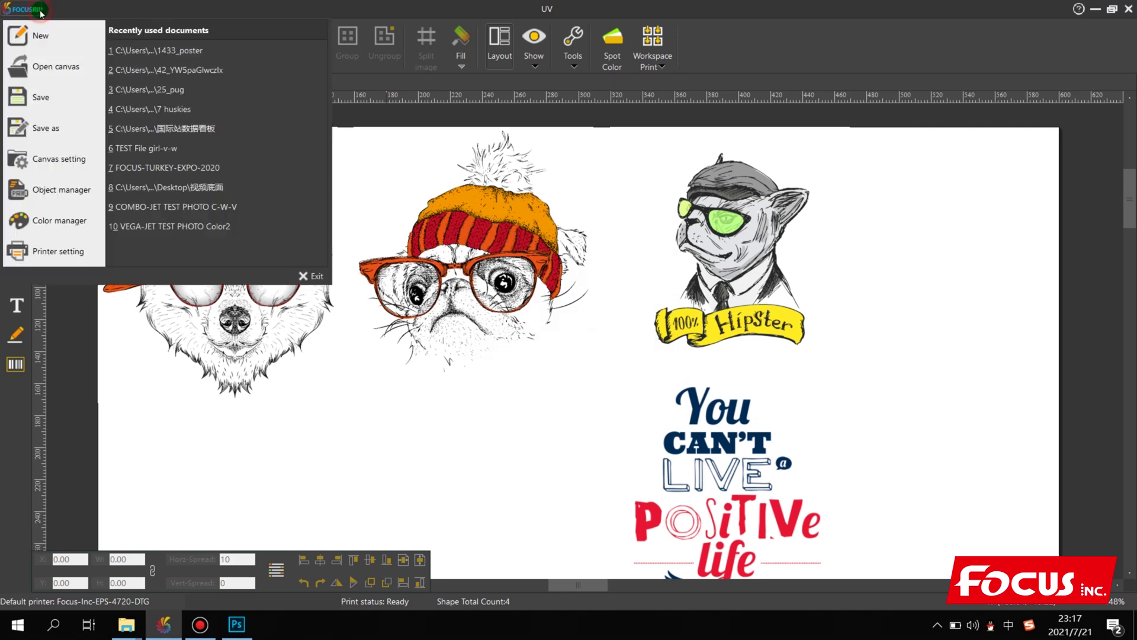
pyautogui.click(48, 171)
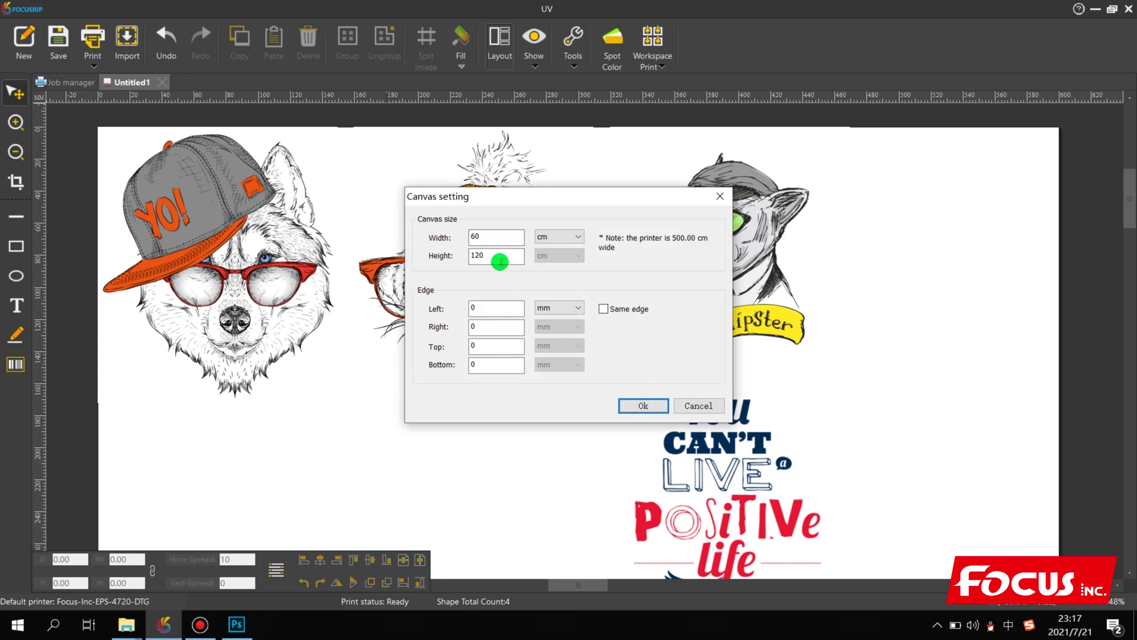
pyautogui.click(642, 404)
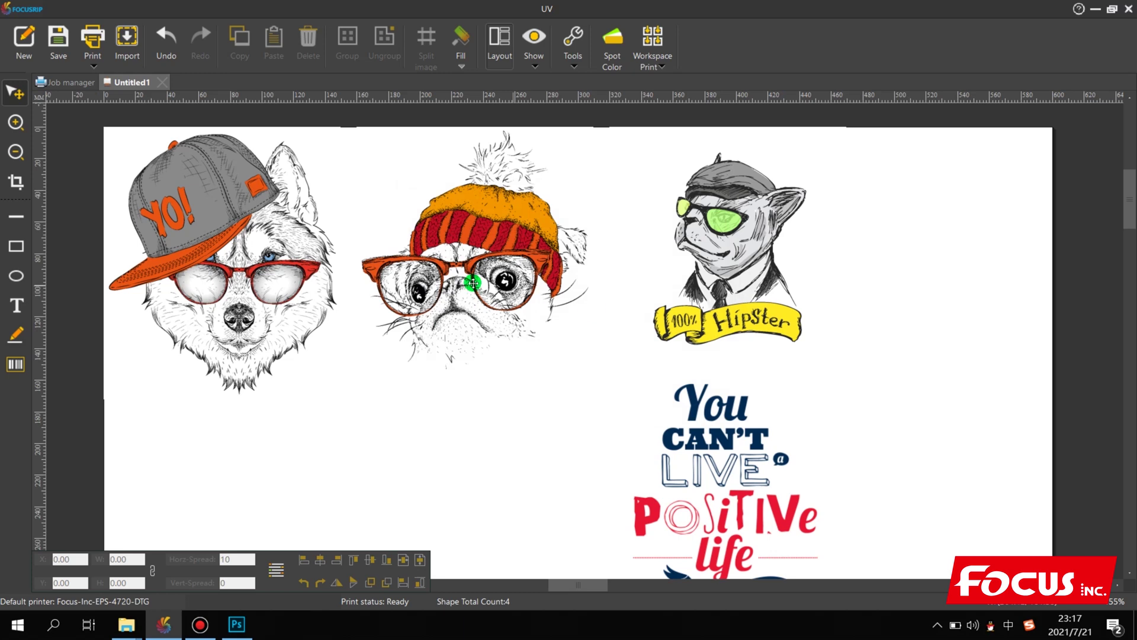
# Move the poster into the top row and set all four images to 150 mm output width.
pyautogui.moveTo(711, 491); pyautogui.dragTo(907, 266)
pyautogui.click(708, 418)
pyautogui.moveTo(1073, 477); pyautogui.dragTo(151, 145)
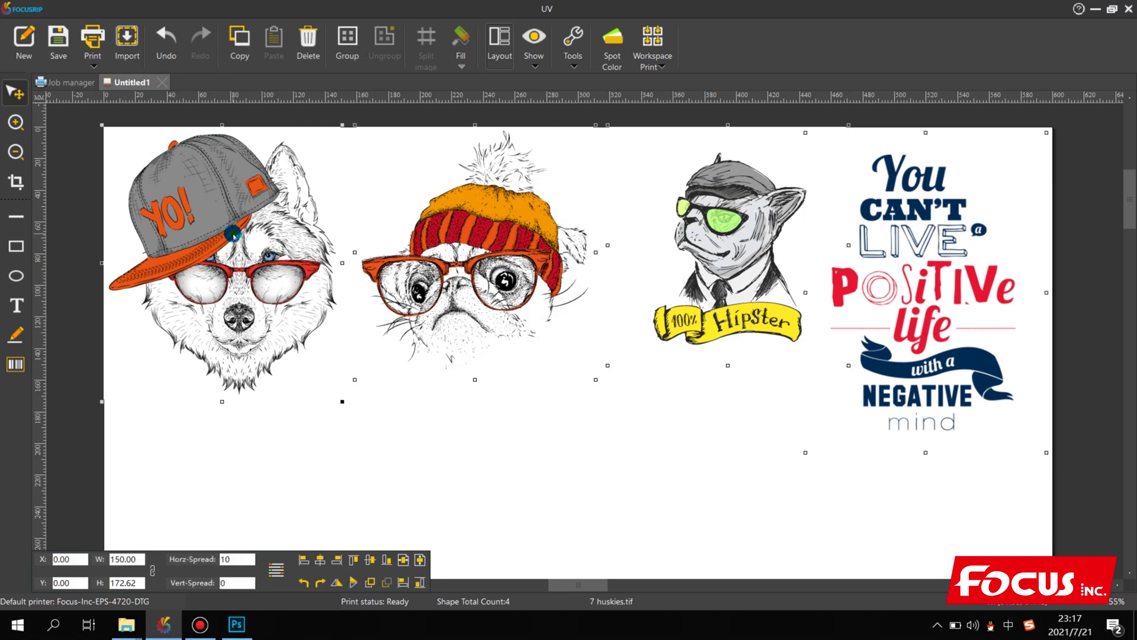
pyautogui.rightClick(233, 236)
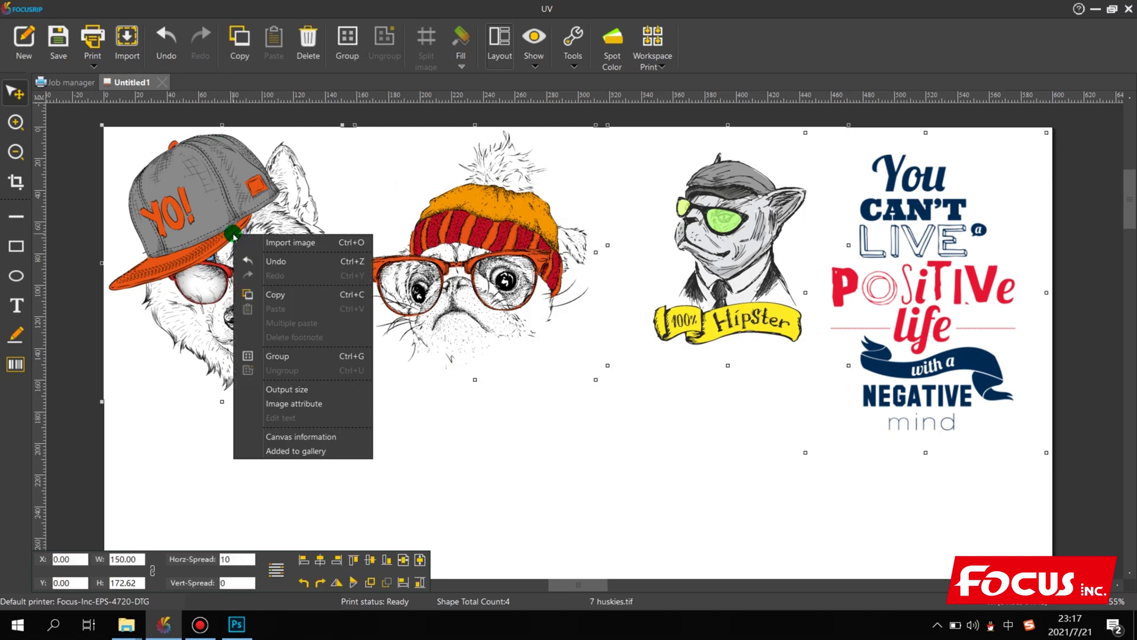
pyautogui.click(299, 390)
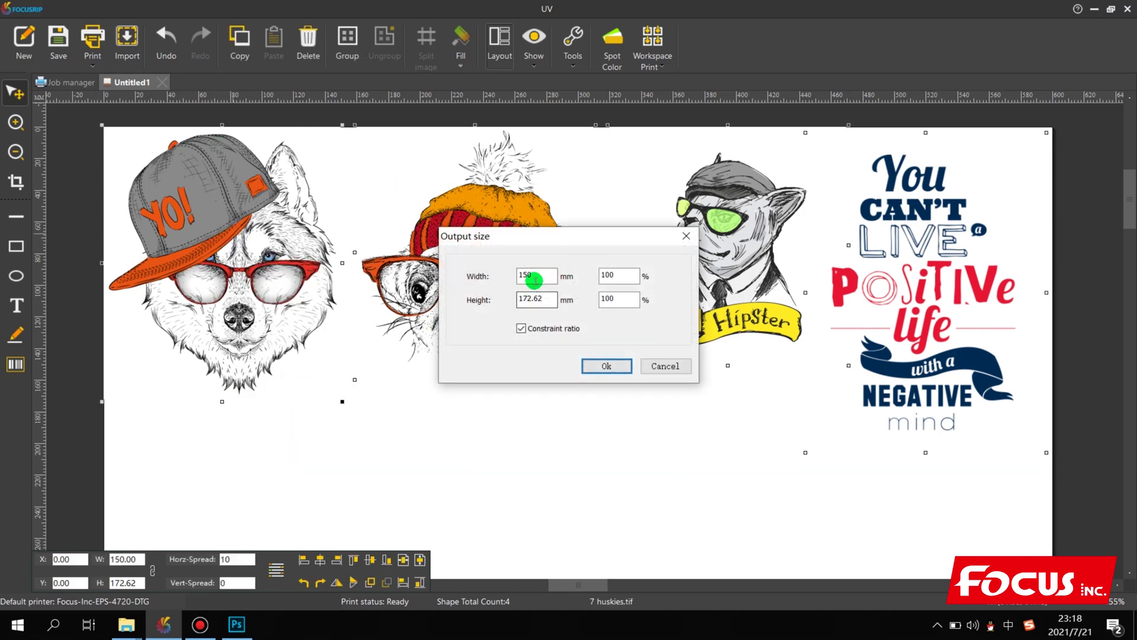
pyautogui.click(607, 367)
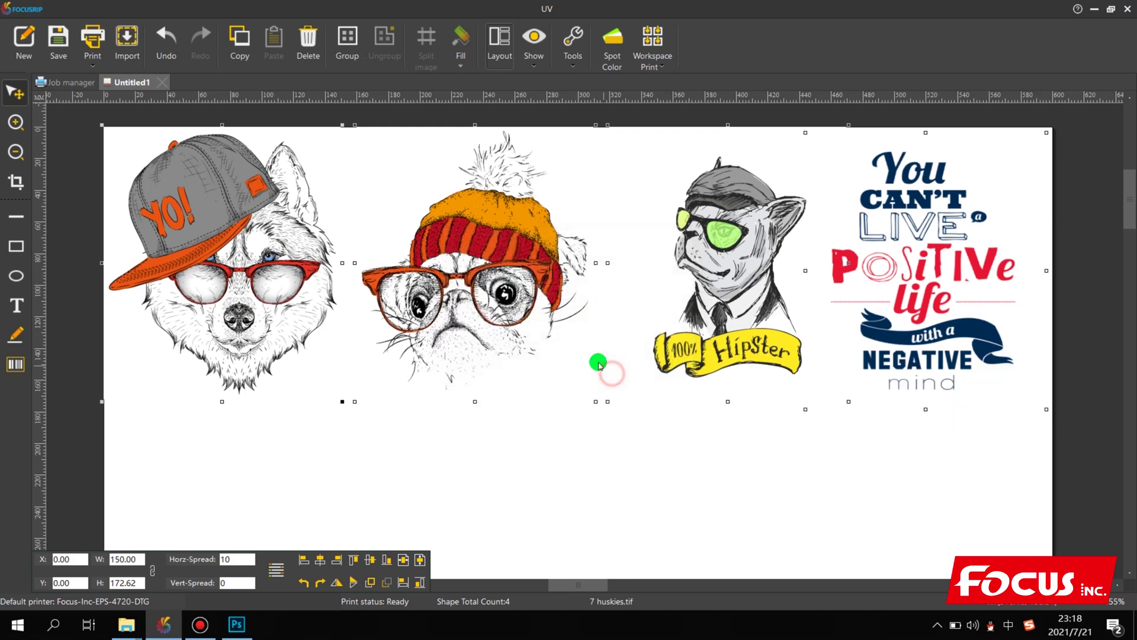
# Top-align the four images and drag the row onto the top of the page.
pyautogui.click(320, 561)
pyautogui.click(169, 46)
pyautogui.click(369, 560)
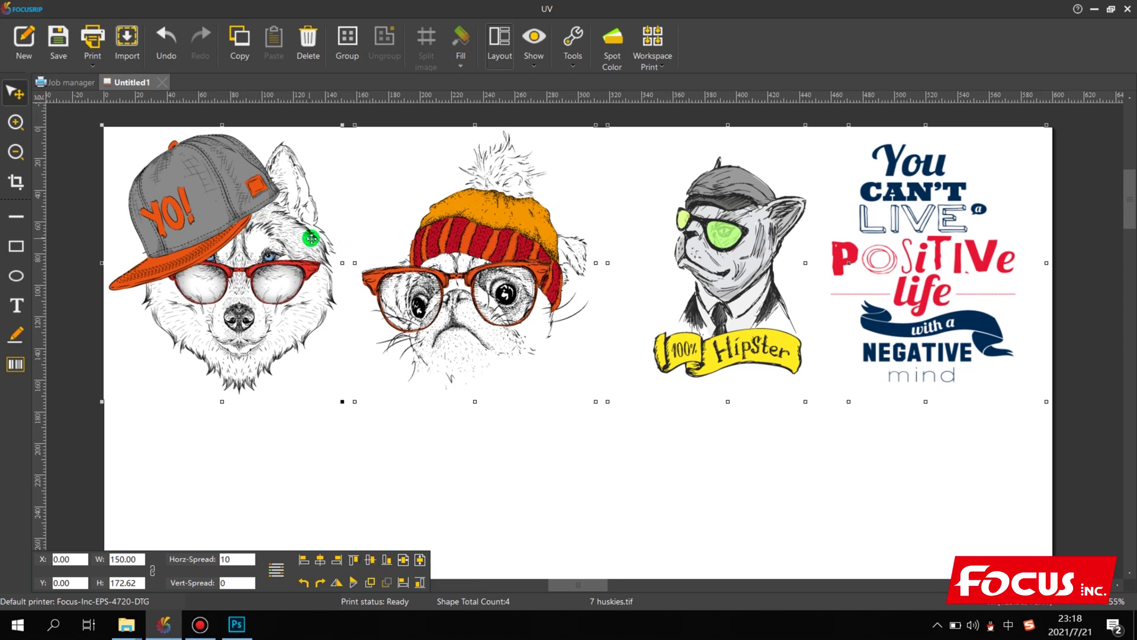
pyautogui.click(505, 256)
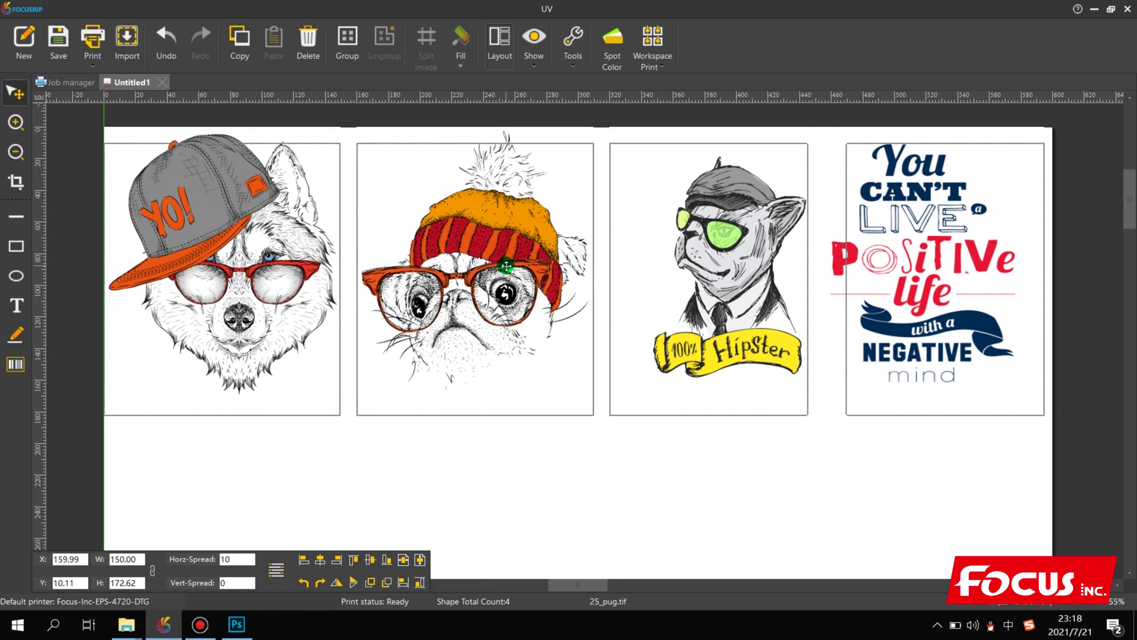
pyautogui.moveTo(509, 267); pyautogui.dragTo(511, 274)
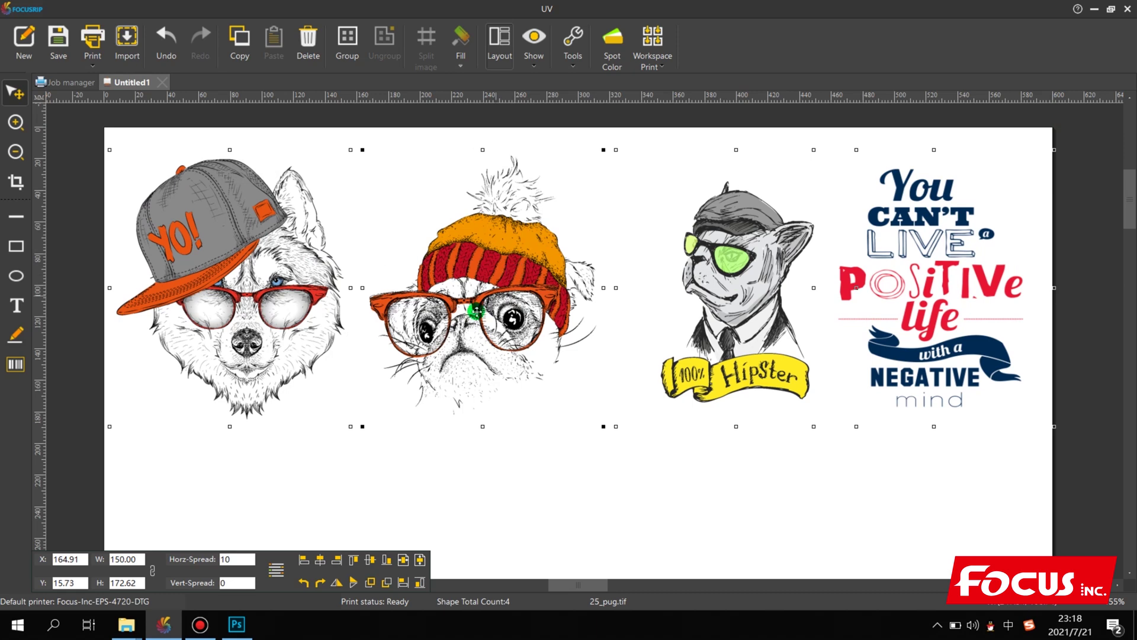
pyautogui.moveTo(250, 254); pyautogui.dragTo(245, 284)
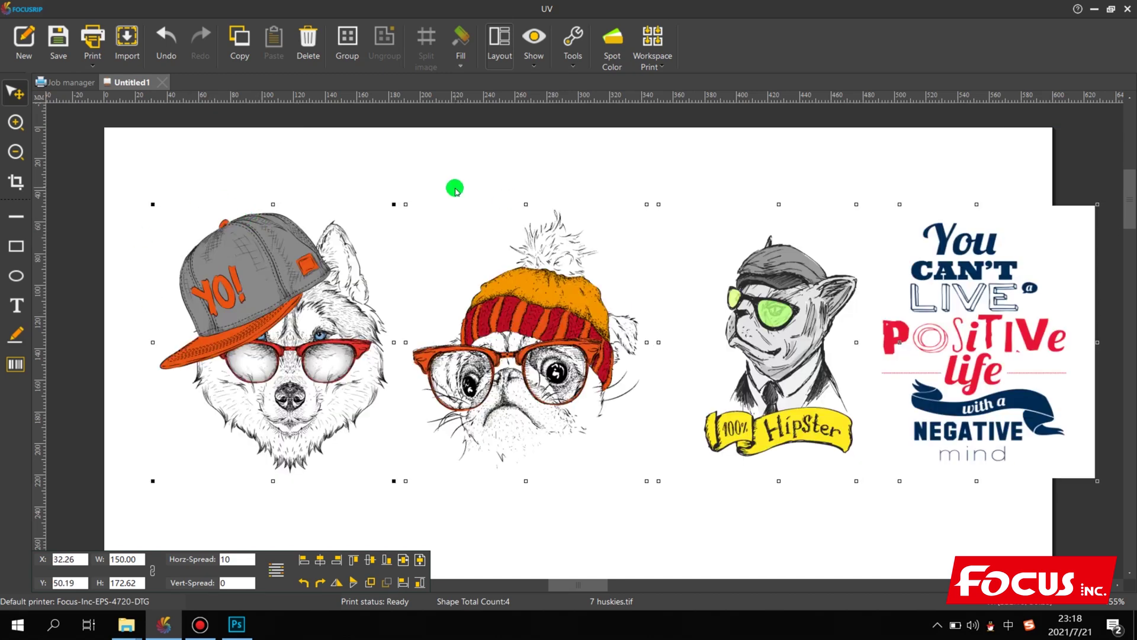
pyautogui.moveTo(642, 276); pyautogui.dragTo(523, 223)
pyautogui.moveTo(141, 301); pyautogui.dragTo(260, 278)
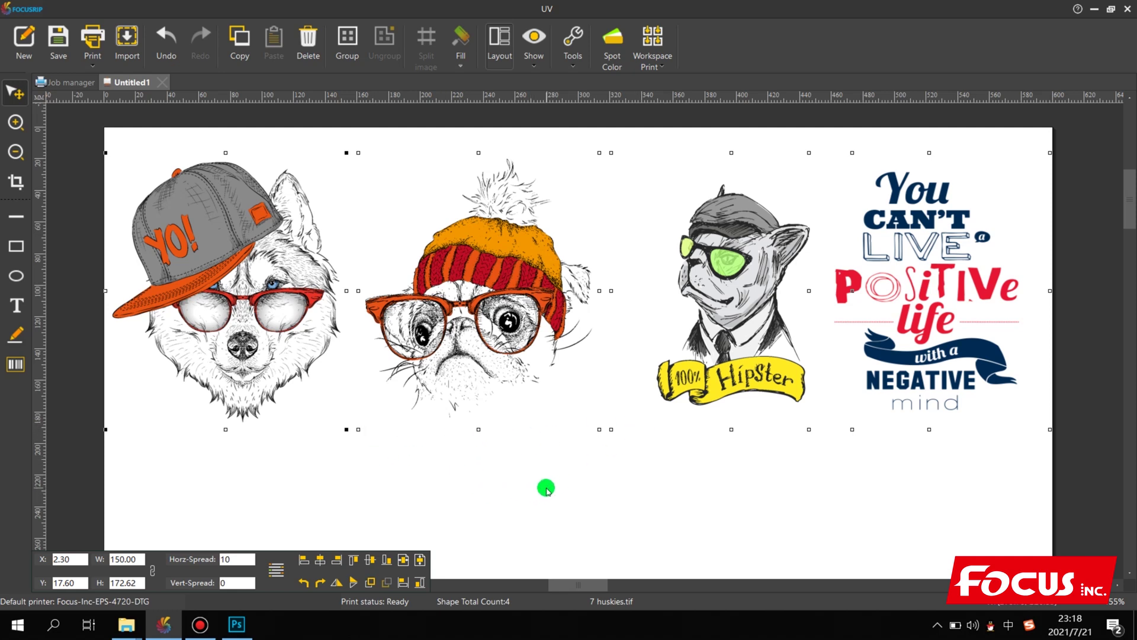
pyautogui.scroll(-3, 546, 489)
# Import deer, deer_watercolor and two Depositphotos images from the spot-channel folder at 150 mm width.
pyautogui.scroll(-3, 569, 482)
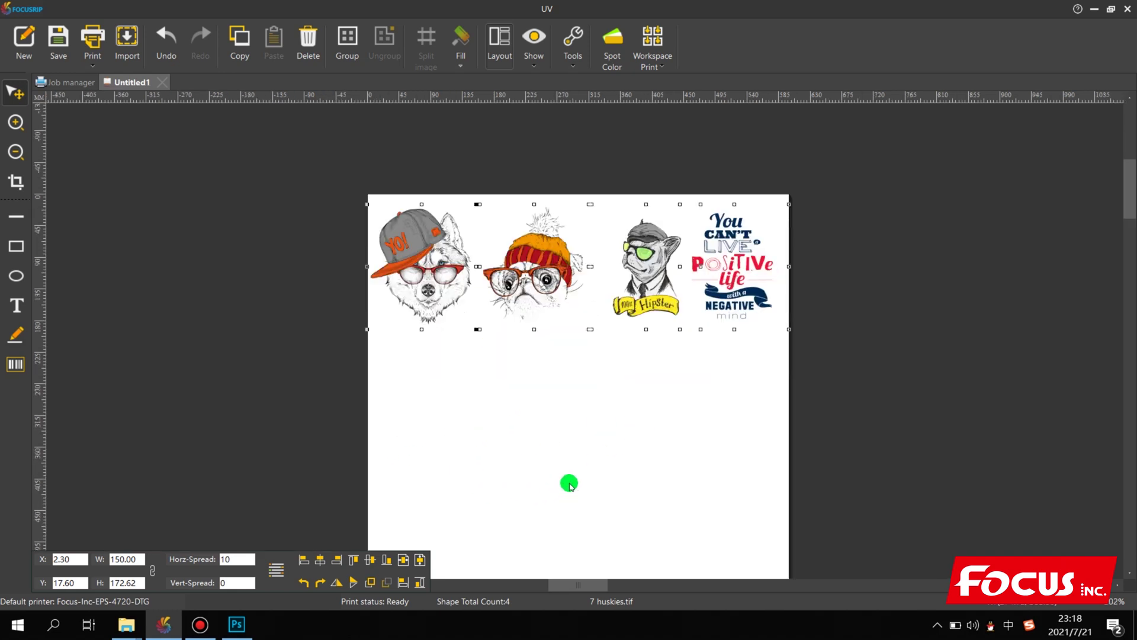
pyautogui.click(544, 365)
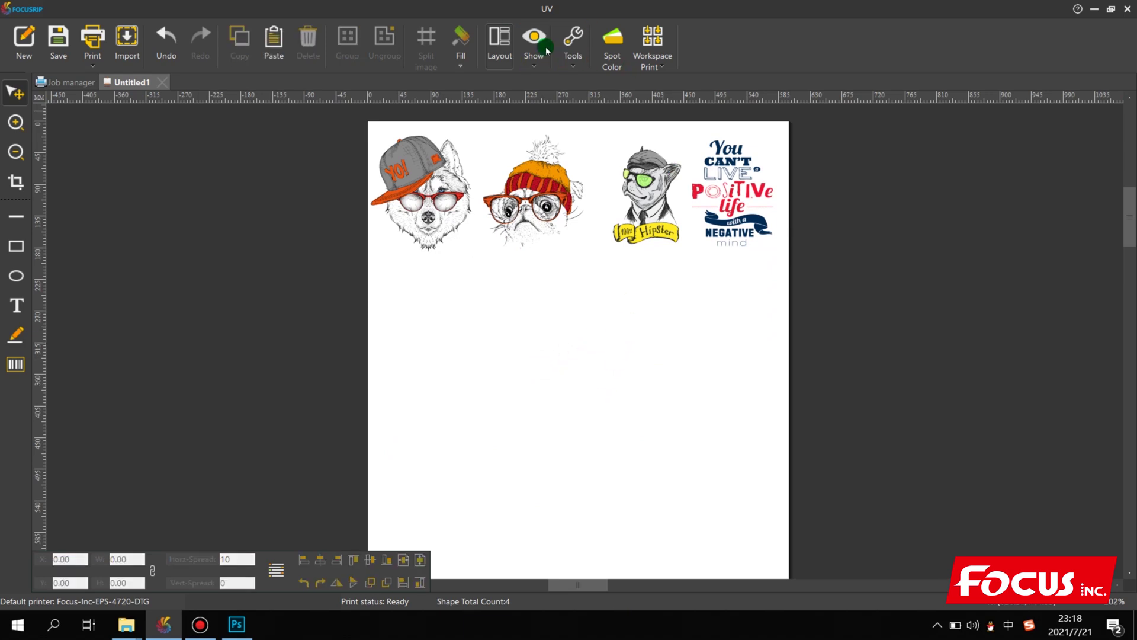
pyautogui.click(127, 39)
pyautogui.doubleClick(583, 133)
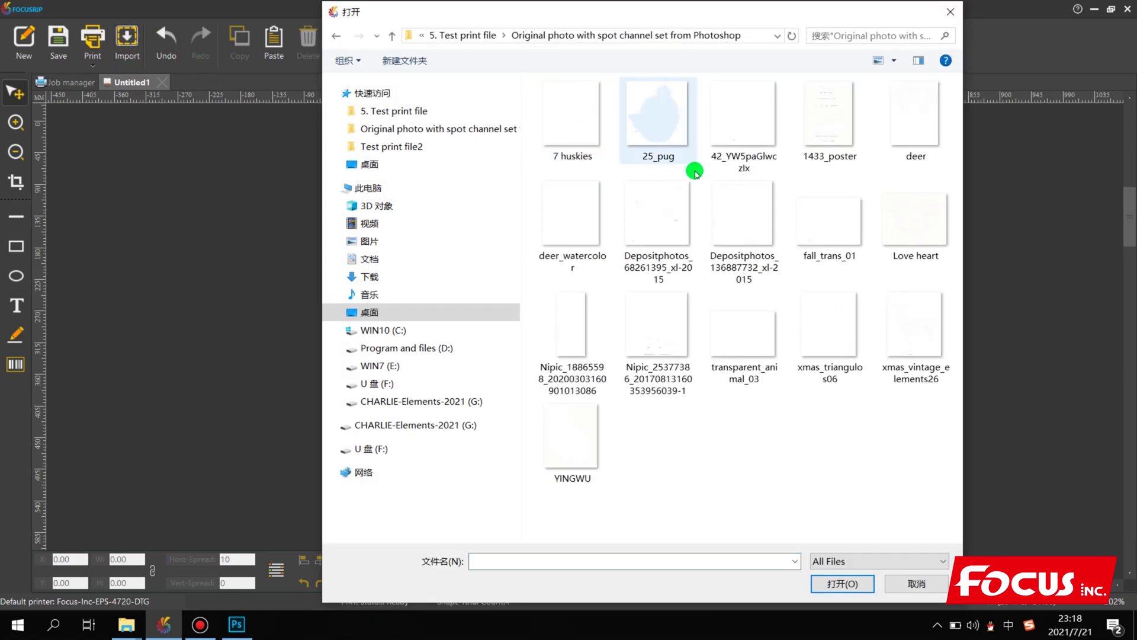
pyautogui.click(833, 124)
pyautogui.keyDown('ctrl'); pyautogui.click(919, 129); pyautogui.keyUp('ctrl')
pyautogui.click(909, 114)
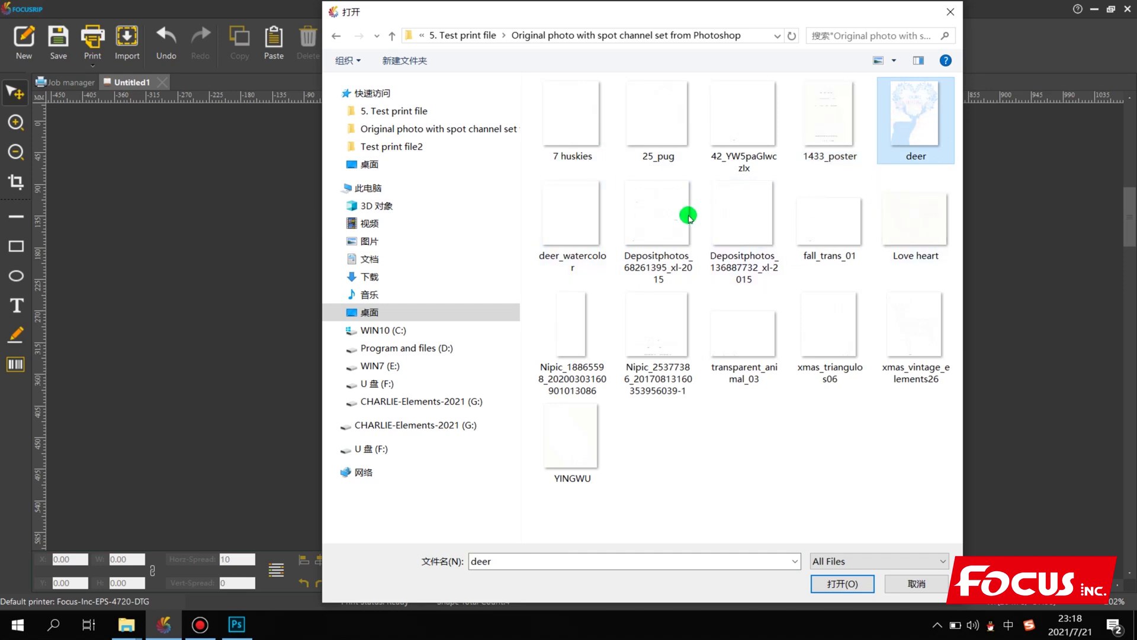
pyautogui.keyDown('ctrl'); pyautogui.click(590, 198); pyautogui.keyUp('ctrl')
pyautogui.keyDown('ctrl'); pyautogui.click(664, 203); pyautogui.keyUp('ctrl')
pyautogui.keyDown('ctrl'); pyautogui.click(750, 203); pyautogui.keyUp('ctrl')
pyautogui.click(844, 583)
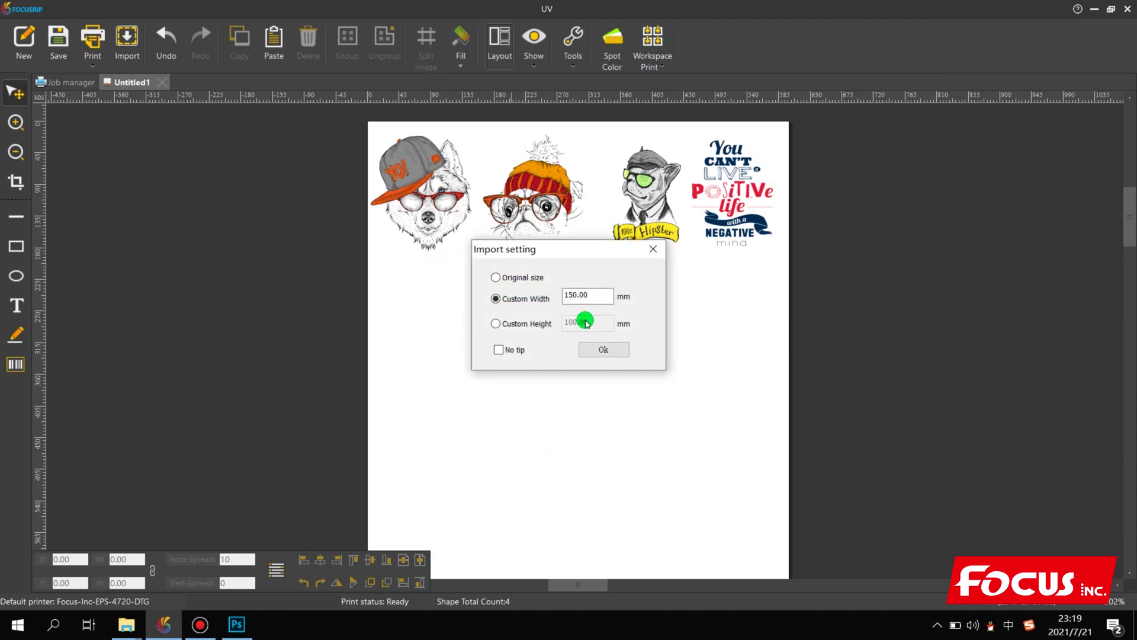
pyautogui.click(601, 347)
# Move the corgi beside the OMG image, then select the top row and its horizontal spacing value.
pyautogui.click(561, 464)
pyautogui.moveTo(651, 419); pyautogui.dragTo(740, 311)
pyautogui.click(824, 254)
pyautogui.moveTo(855, 246); pyautogui.dragTo(357, 144)
pyautogui.click(226, 558)
pyautogui.doubleClick(244, 559)
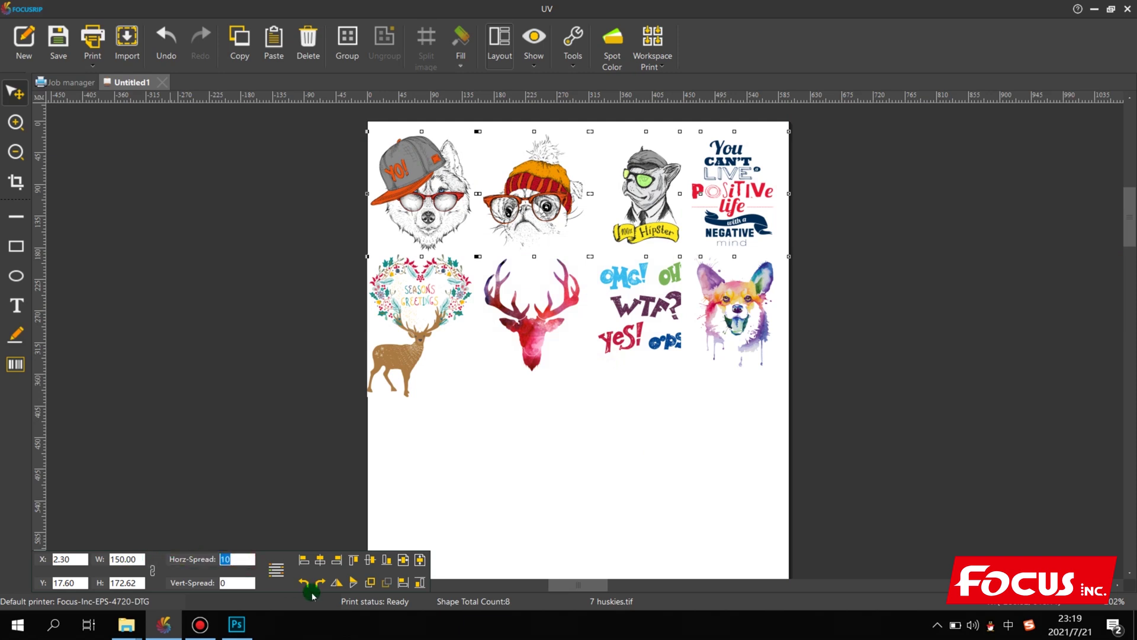
# Apply 10 spacing to the top row and try output widths of 120 and 100 mm.
pyautogui.press('Return')
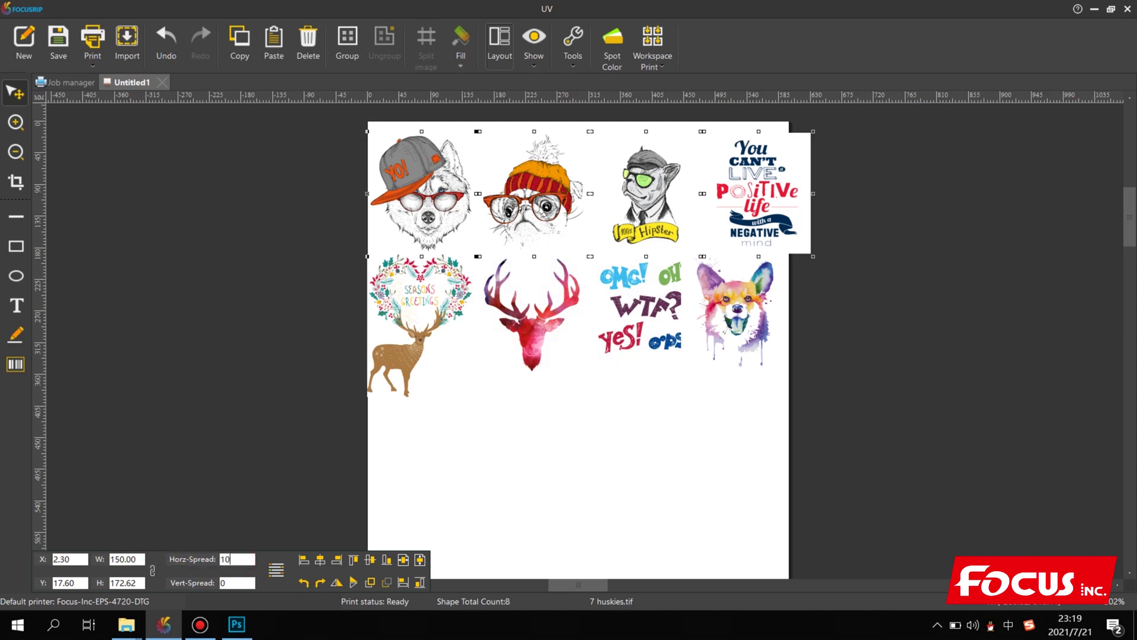
pyautogui.click(597, 264)
pyautogui.moveTo(610, 208); pyautogui.dragTo(604, 207)
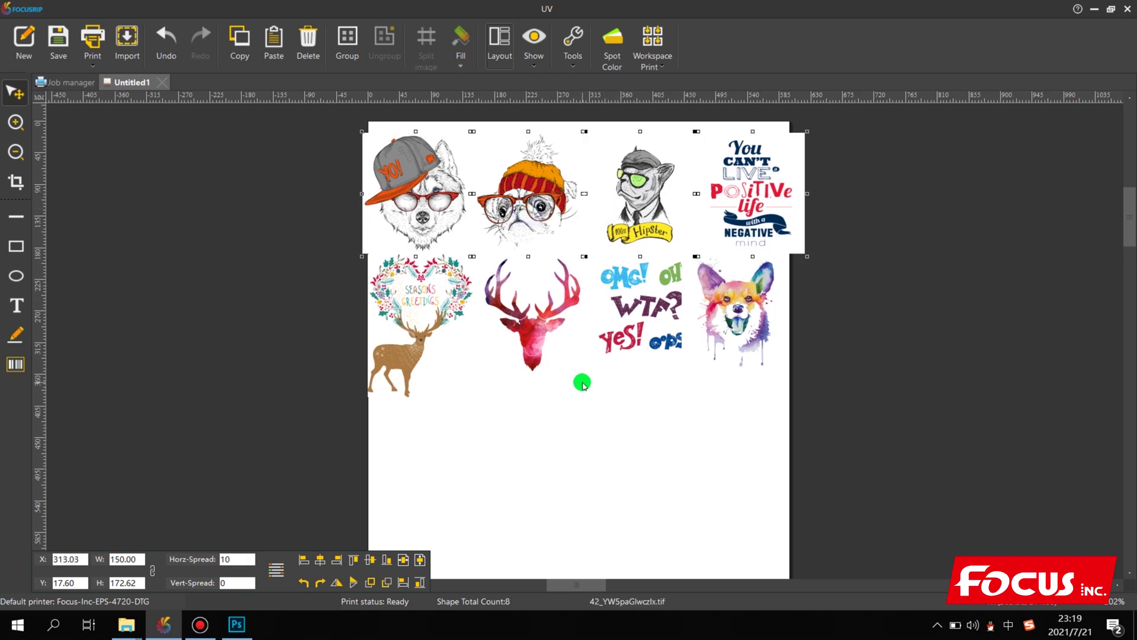
pyautogui.rightClick(548, 215)
pyautogui.click(586, 373)
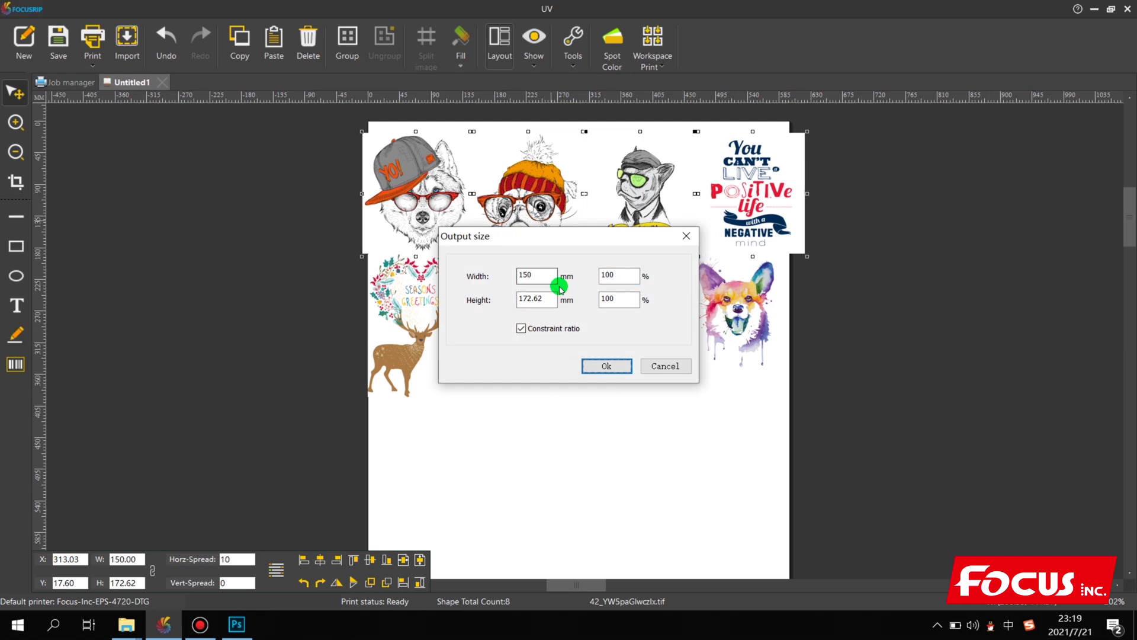
pyautogui.doubleClick(529, 276)
pyautogui.write('1')
pyautogui.press('Return')
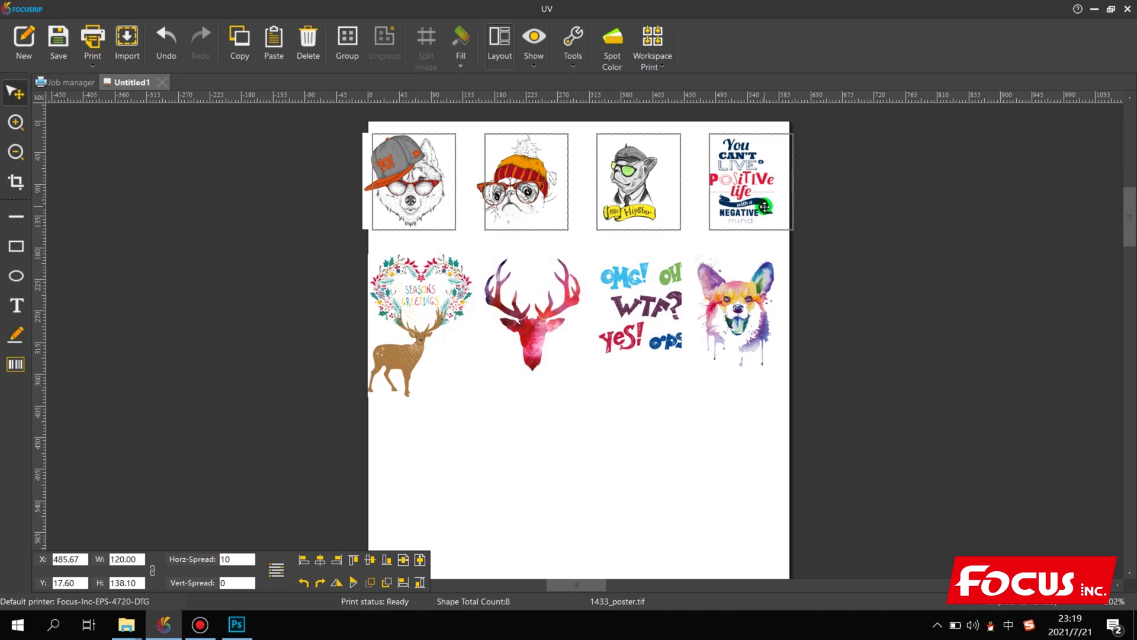
pyautogui.rightClick(543, 182)
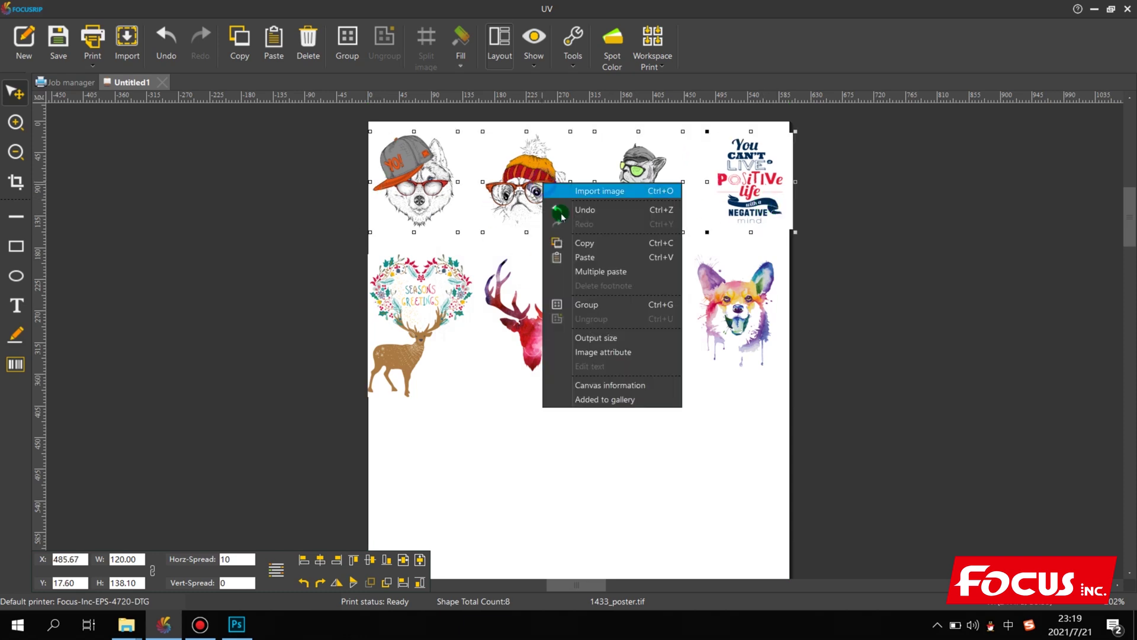
pyautogui.click(589, 332)
pyautogui.moveTo(543, 275); pyautogui.dragTo(501, 274)
pyautogui.write('100')
pyautogui.press('Return')
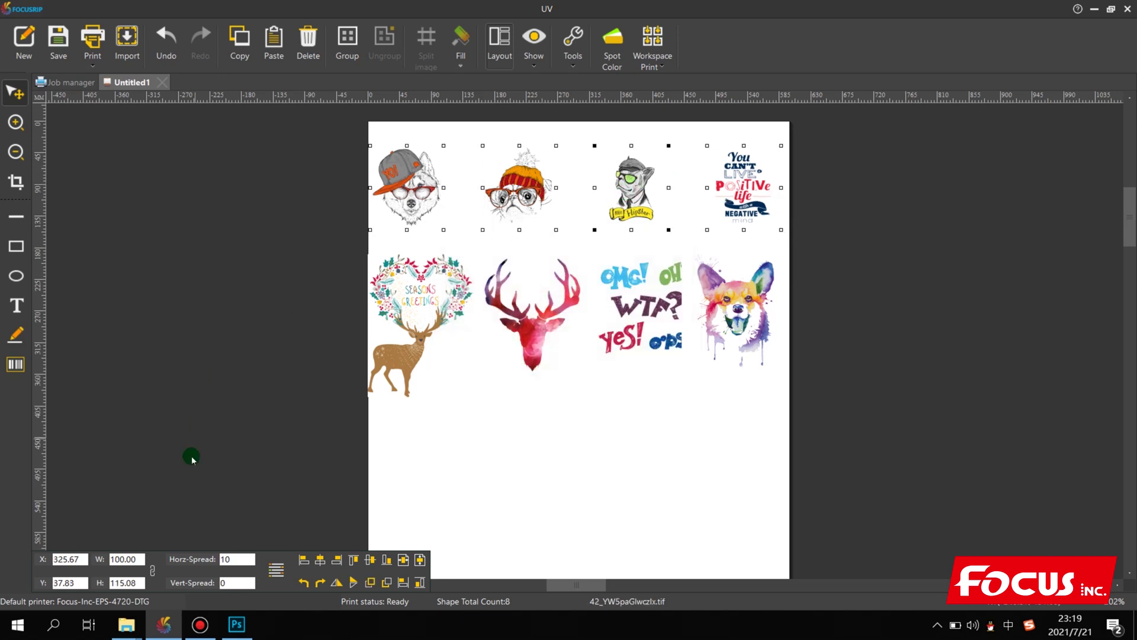
# Redistribute the top row with 10 spacing and restore its width to 150 mm.
pyautogui.doubleClick(233, 557)
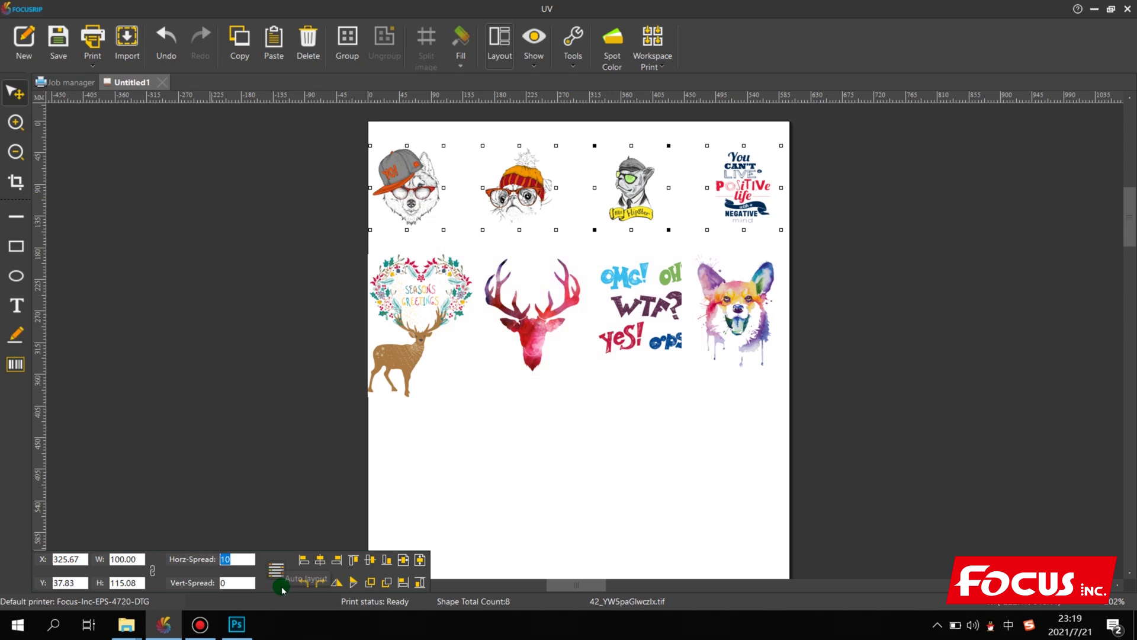
pyautogui.click(282, 588)
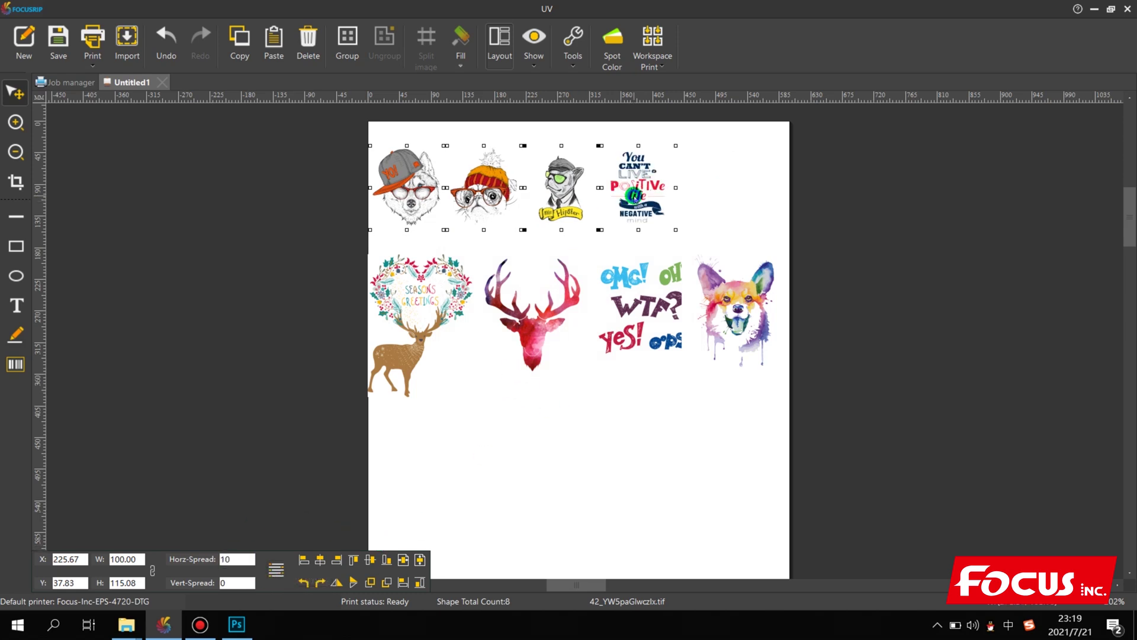
pyautogui.rightClick(635, 196)
pyautogui.click(689, 353)
pyautogui.click(545, 277)
pyautogui.doubleClick(544, 277)
pyautogui.write('150')
pyautogui.press('Return')
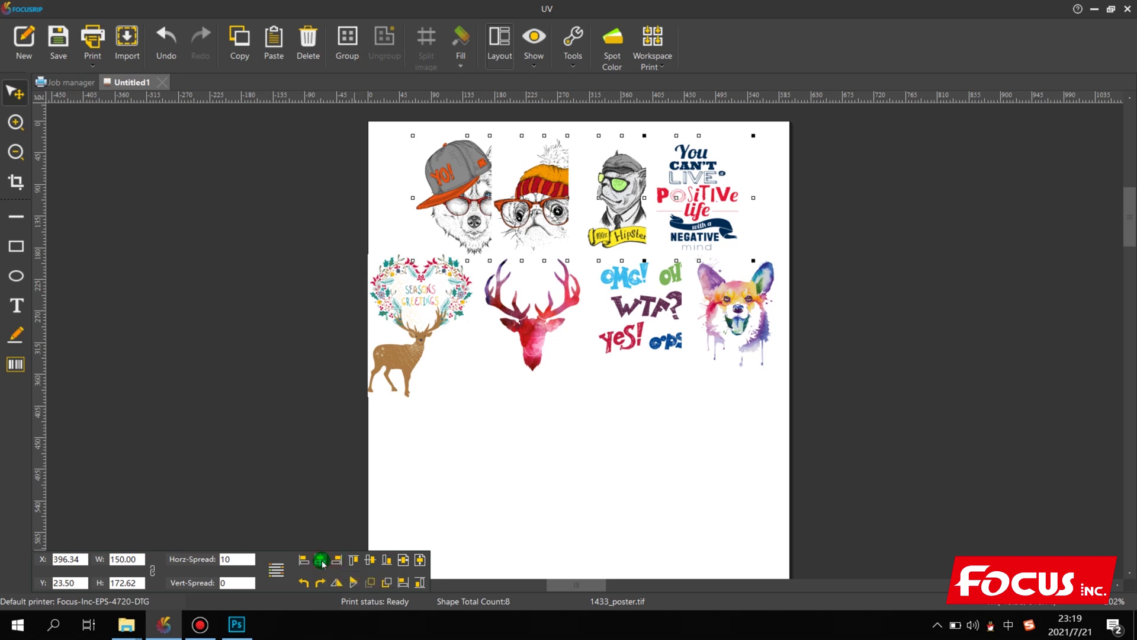
# Try horizontal spacing of 20, then settle on 15 for the top row.
pyautogui.click(321, 561)
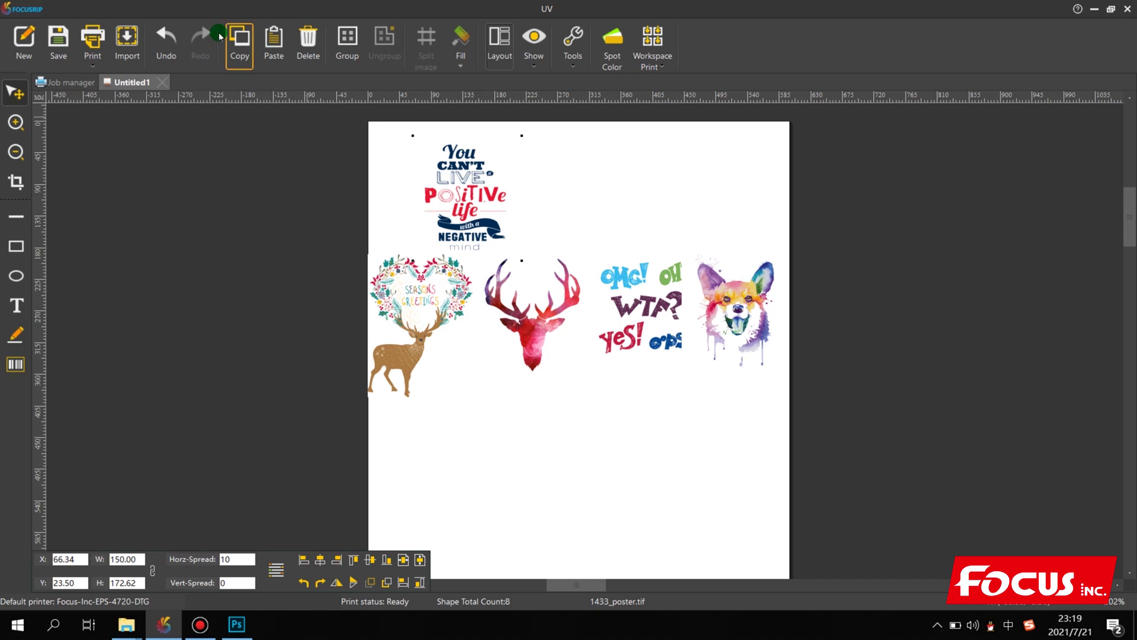
pyautogui.click(162, 40)
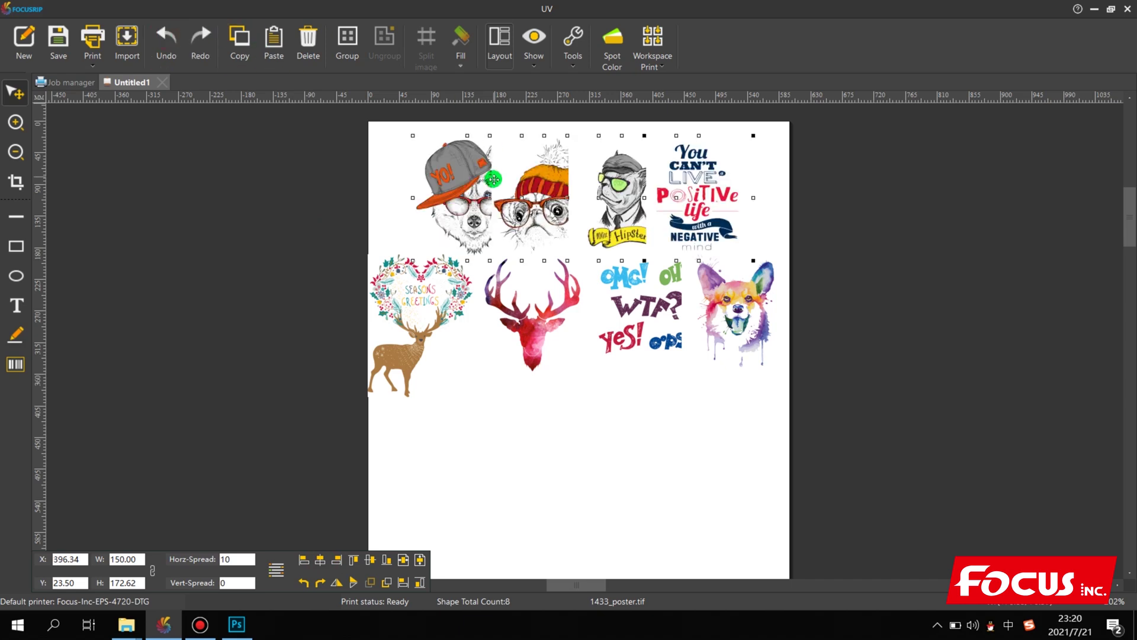
pyautogui.click(446, 182)
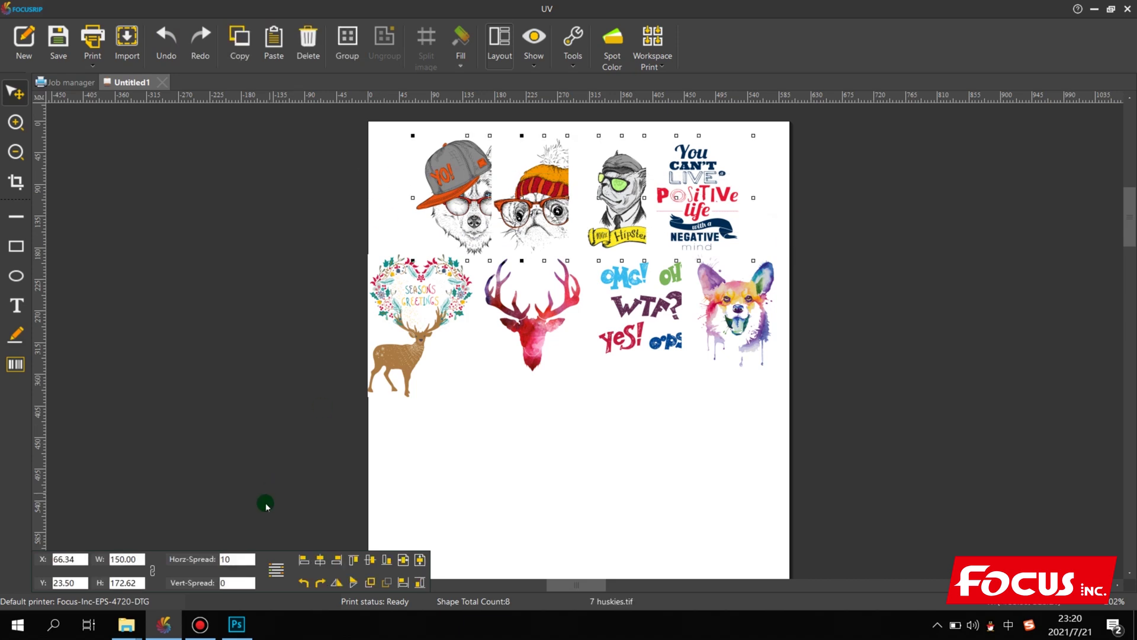
pyautogui.moveTo(238, 559); pyautogui.dragTo(176, 562)
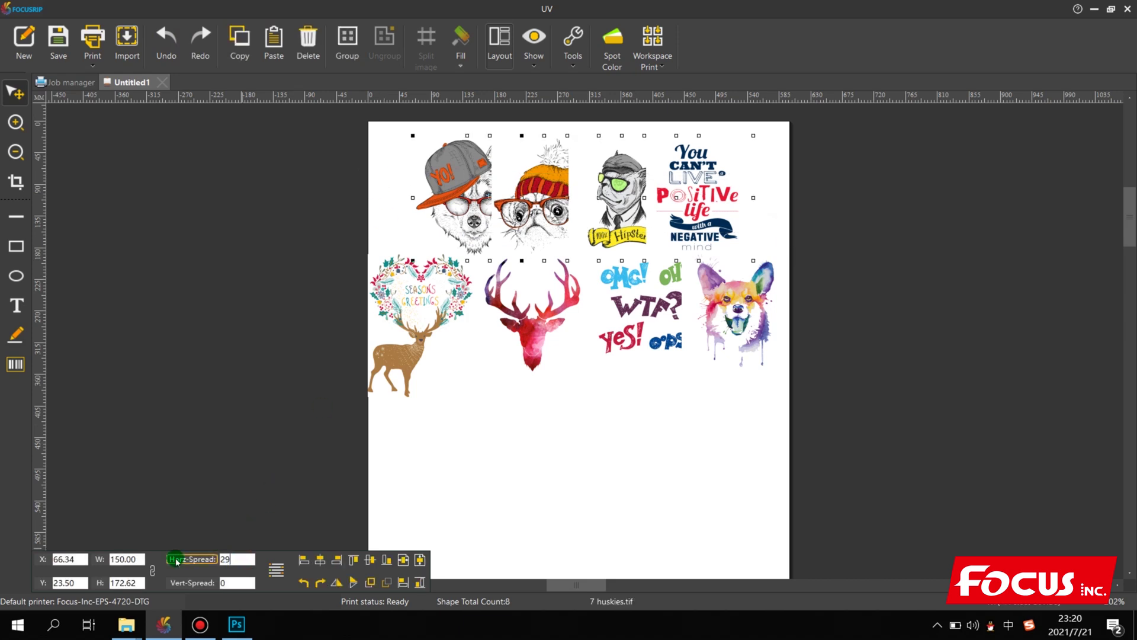
pyautogui.press('Return')
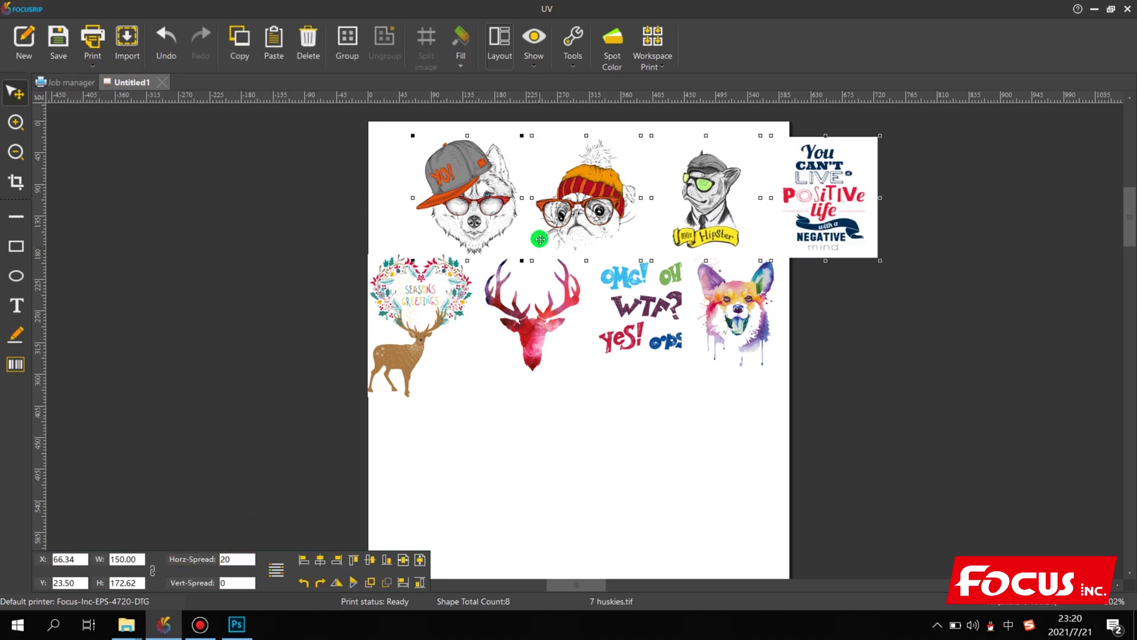
pyautogui.moveTo(544, 210); pyautogui.dragTo(483, 206)
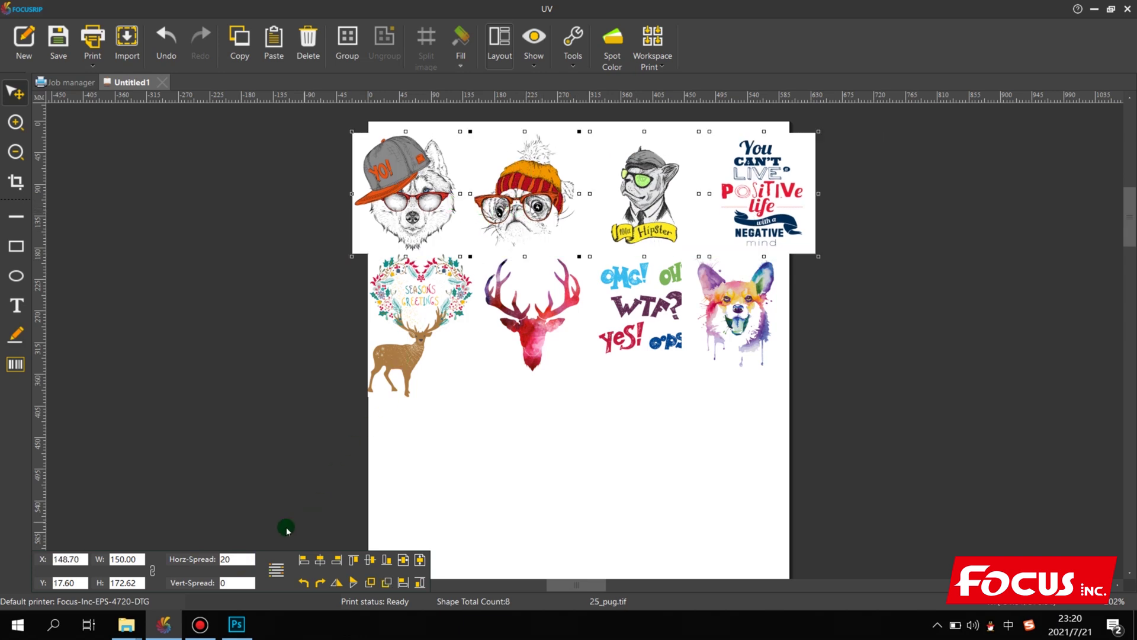
pyautogui.click(237, 560)
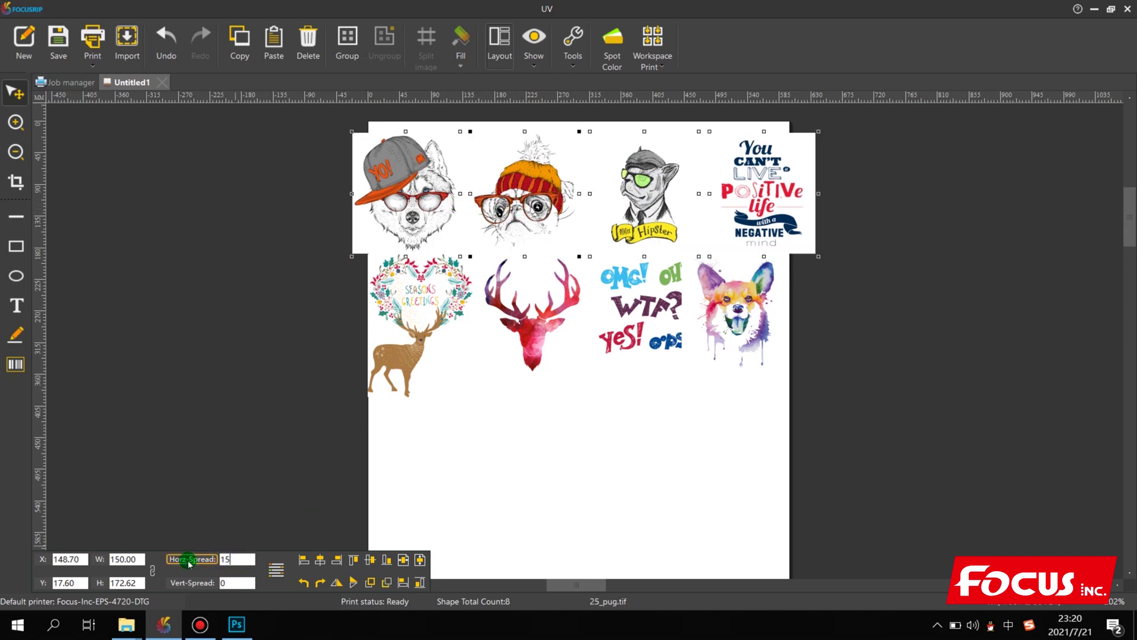
pyautogui.click(190, 559)
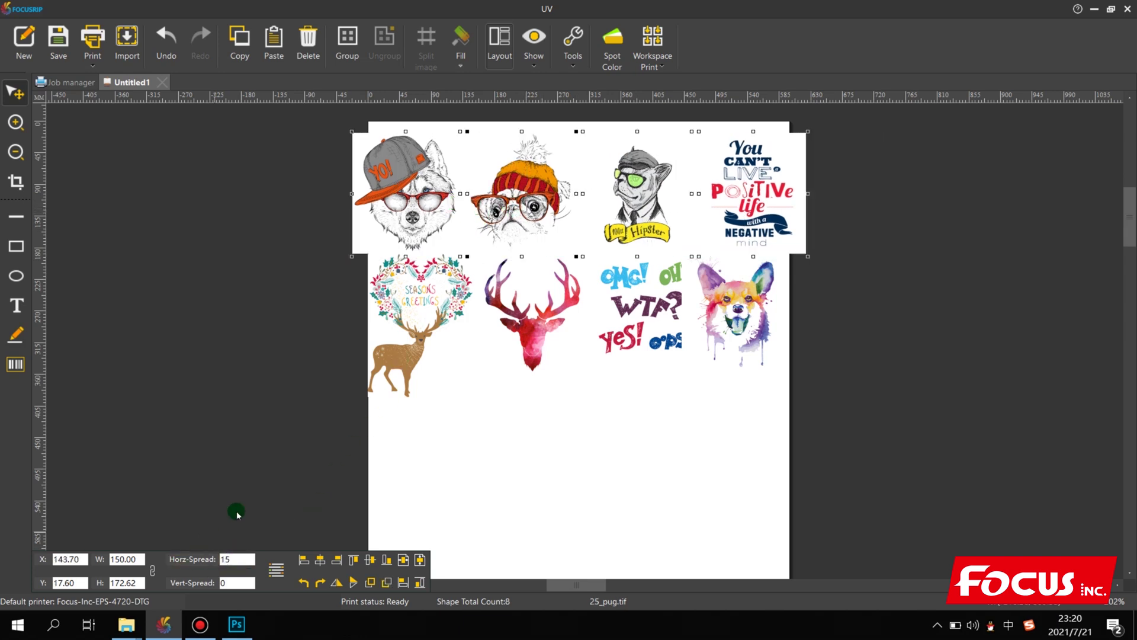
# Group the four top-row designs and scale the group to 574.21 mm to fit the page.
pyautogui.click(809, 258)
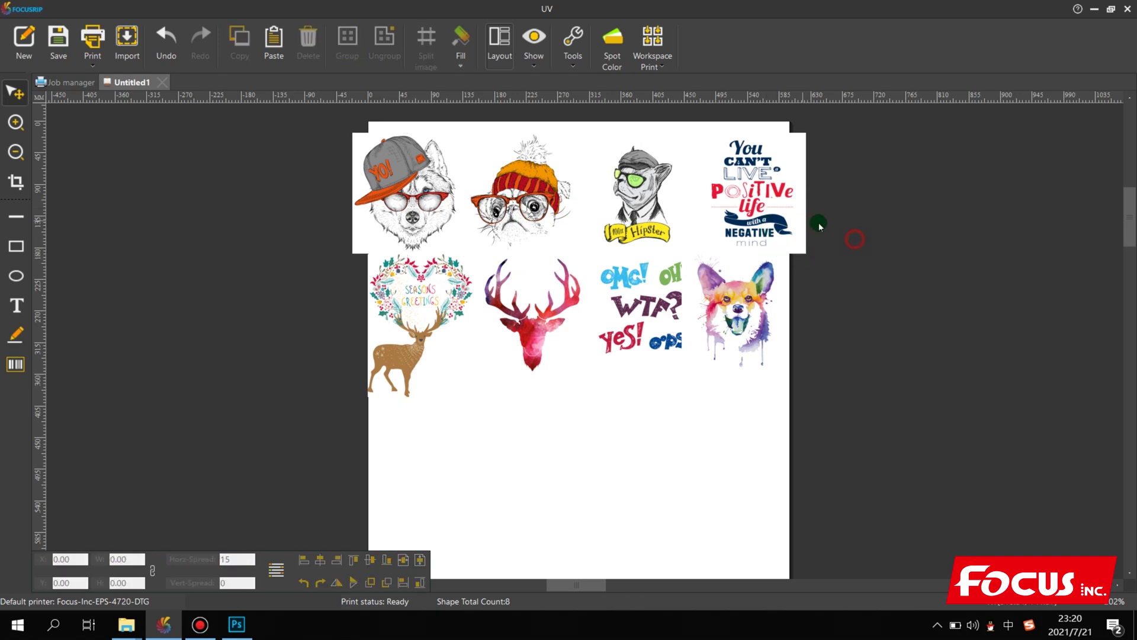
pyautogui.moveTo(864, 220); pyautogui.dragTo(279, 166)
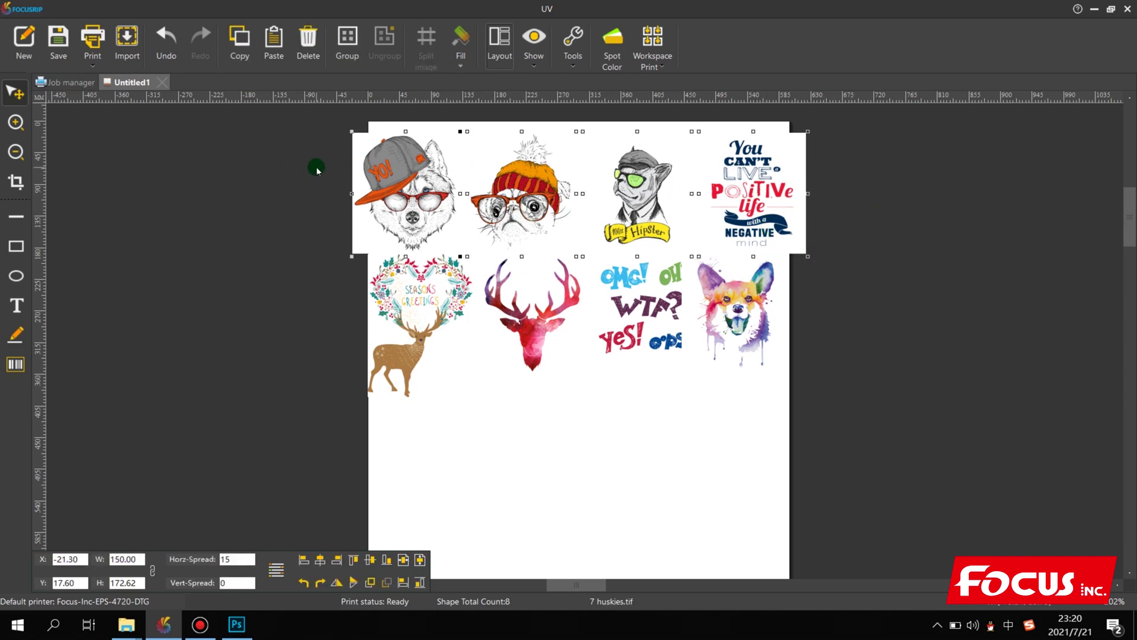
pyautogui.rightClick(444, 225)
pyautogui.click(506, 347)
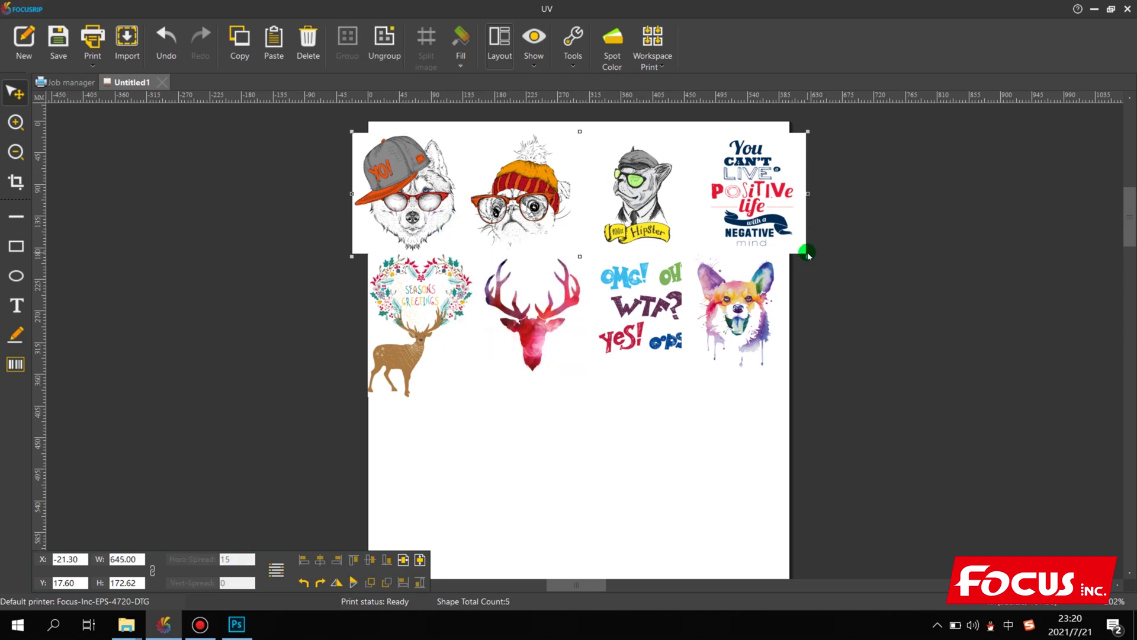
pyautogui.moveTo(807, 255); pyautogui.dragTo(757, 242)
pyautogui.moveTo(724, 204); pyautogui.dragTo(749, 205)
pyautogui.click(695, 419)
pyautogui.moveTo(864, 409); pyautogui.dragTo(268, 268)
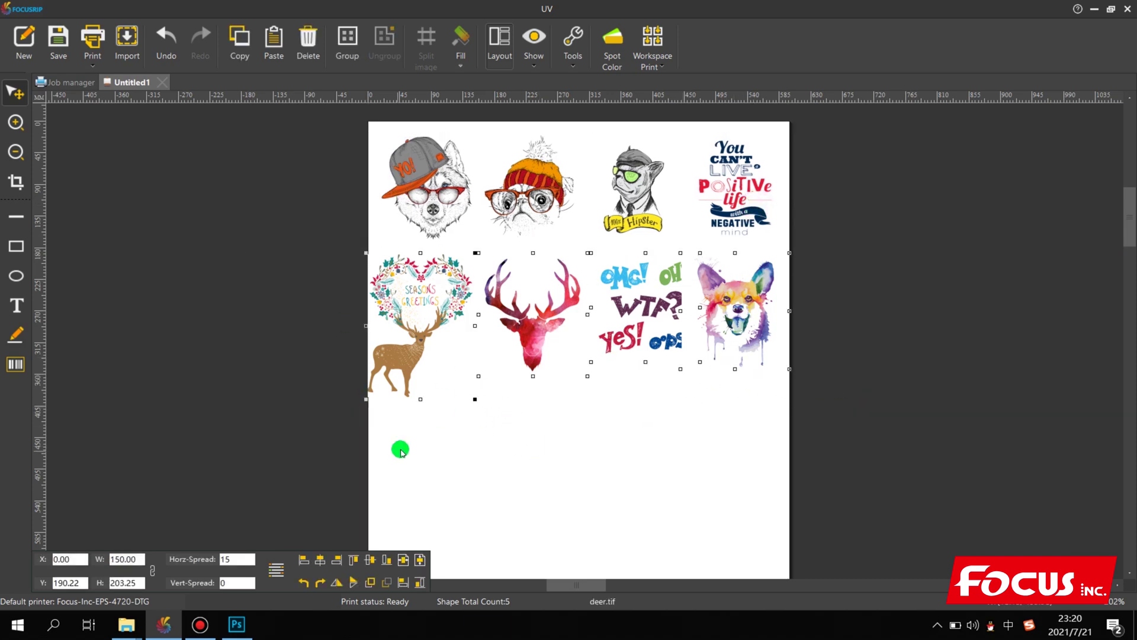
# Set the bottom-row designs to 120 mm wide with a horizontal spacing of 10.
pyautogui.rightClick(432, 317)
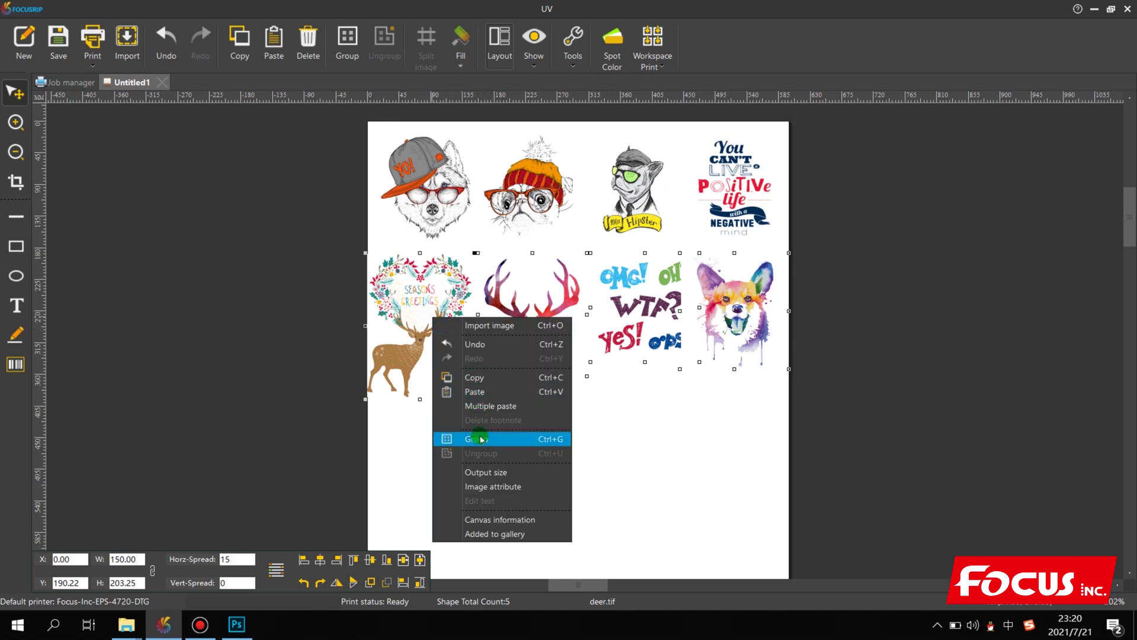
pyautogui.click(485, 470)
pyautogui.doubleClick(545, 275)
pyautogui.write('120')
pyautogui.press('Return')
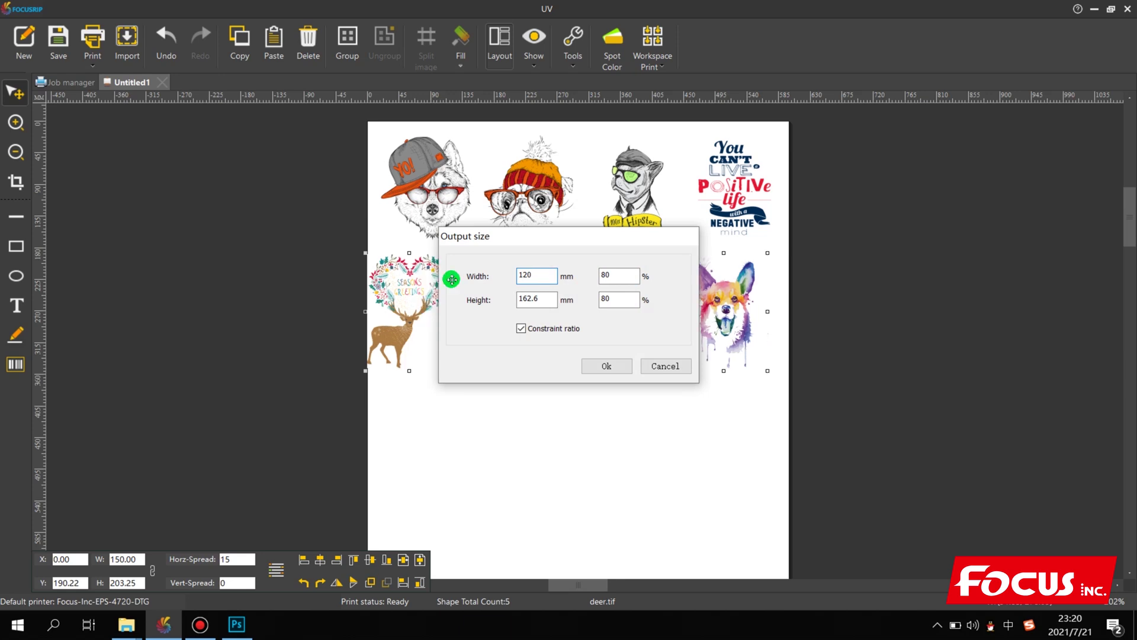
pyautogui.doubleClick(240, 560)
pyautogui.write('10')
pyautogui.click(148, 569)
# Group and then ungroup the bottom row, and nudge it slightly upward.
pyautogui.click(501, 385)
pyautogui.click(699, 308)
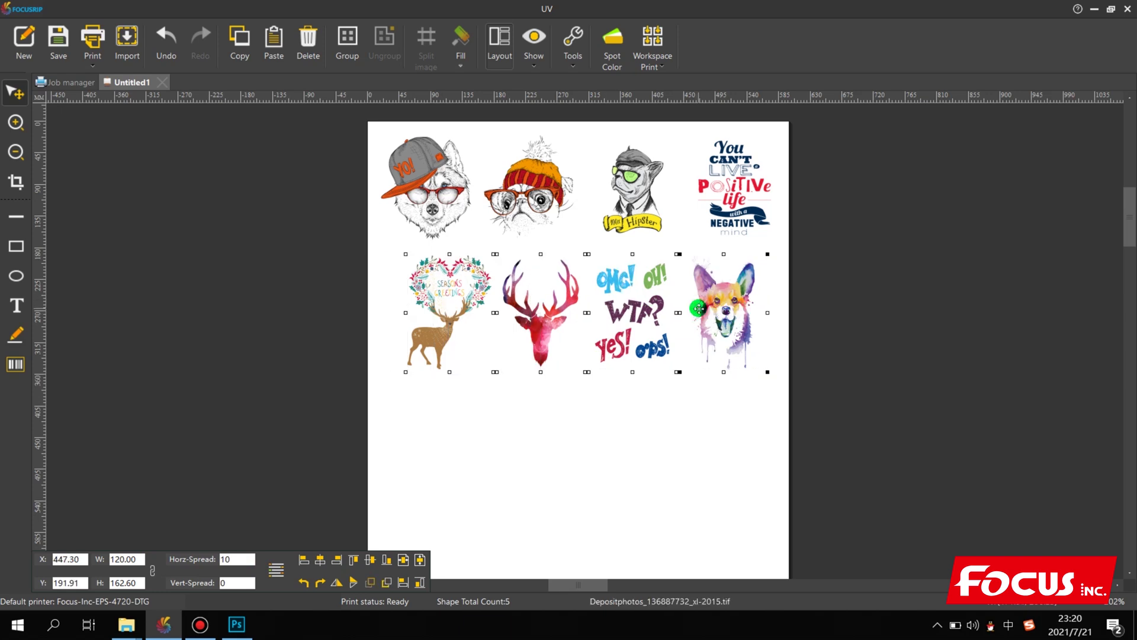
pyautogui.rightClick(699, 309)
pyautogui.click(748, 431)
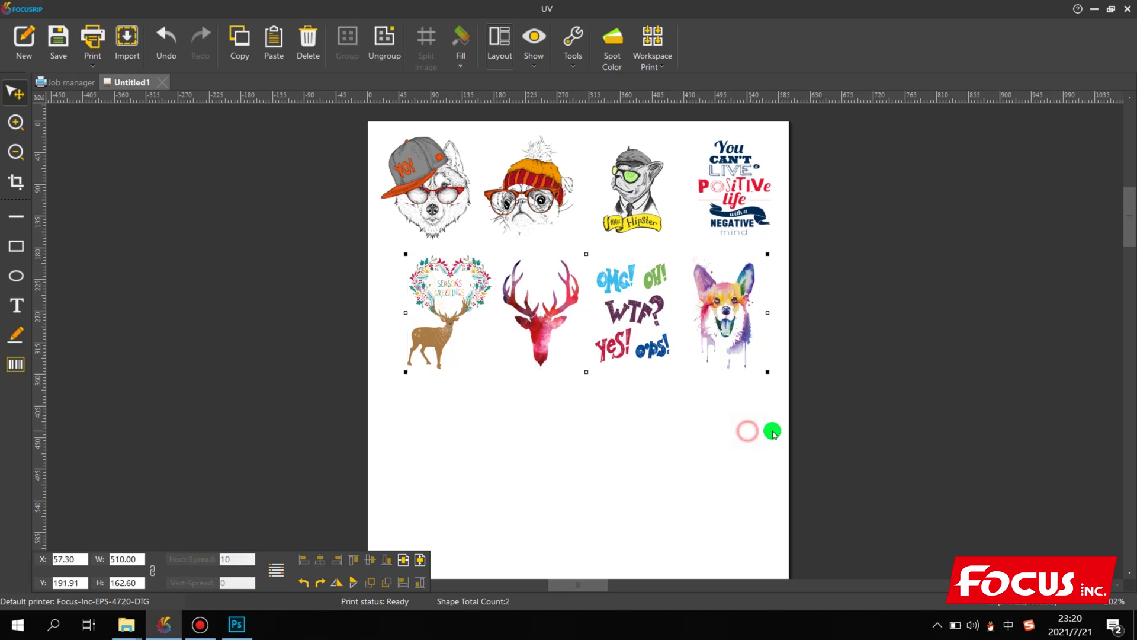
pyautogui.rightClick(659, 307)
pyautogui.click(696, 438)
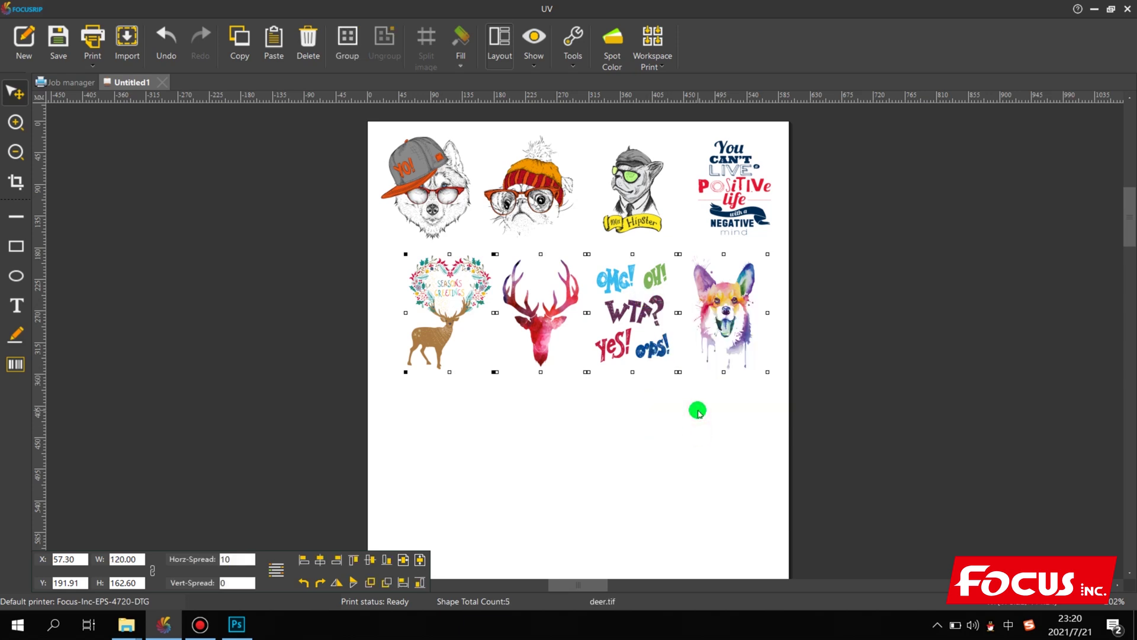
pyautogui.moveTo(633, 316); pyautogui.dragTo(633, 309)
pyautogui.moveTo(846, 401); pyautogui.dragTo(265, 118)
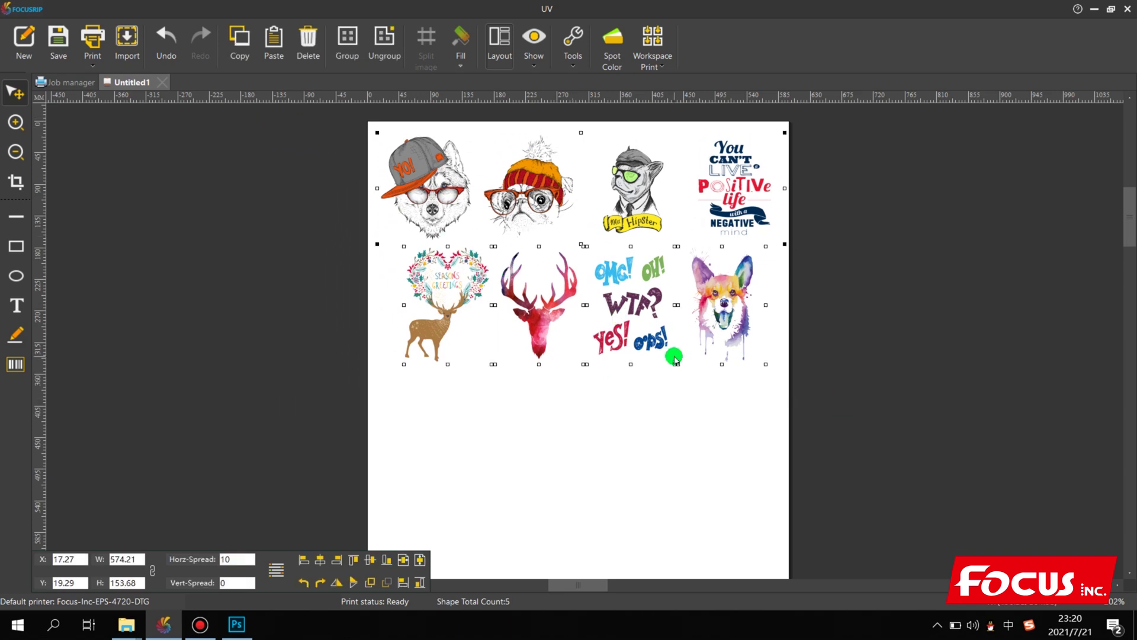
# Paste a copy of both design rows and position it below the originals.
pyautogui.click(586, 412)
pyautogui.scroll(-2, 569, 403)
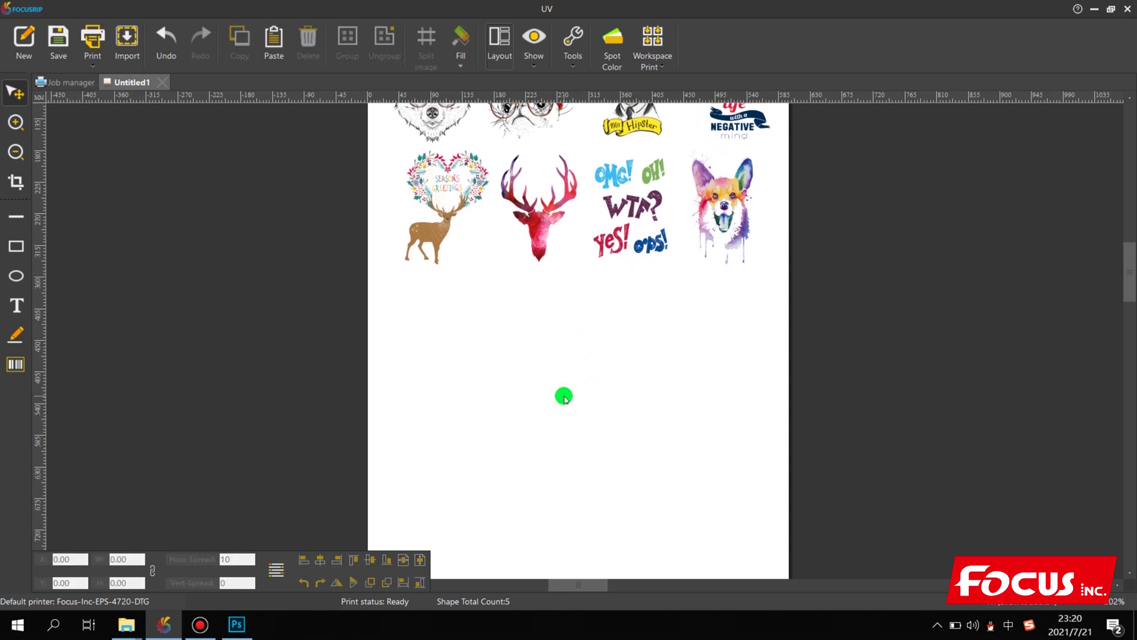
pyautogui.hotkey('ctrl', 'v')
pyautogui.moveTo(600, 342); pyautogui.dragTo(606, 353)
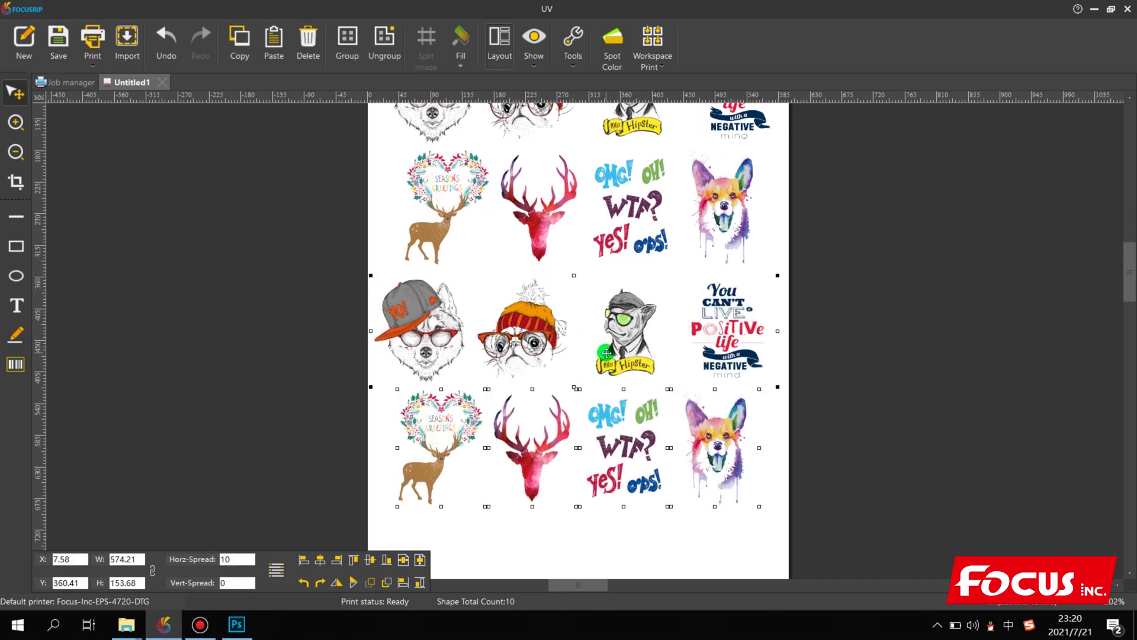
pyautogui.scroll(-1, 622, 335)
pyautogui.moveTo(652, 288); pyautogui.dragTo(654, 292)
pyautogui.click(1006, 357)
# Scroll through the page to check the four rows of designs, dismissing a chat pop-up.
pyautogui.scroll(-1, 719, 371)
pyautogui.scroll(1, 719, 370)
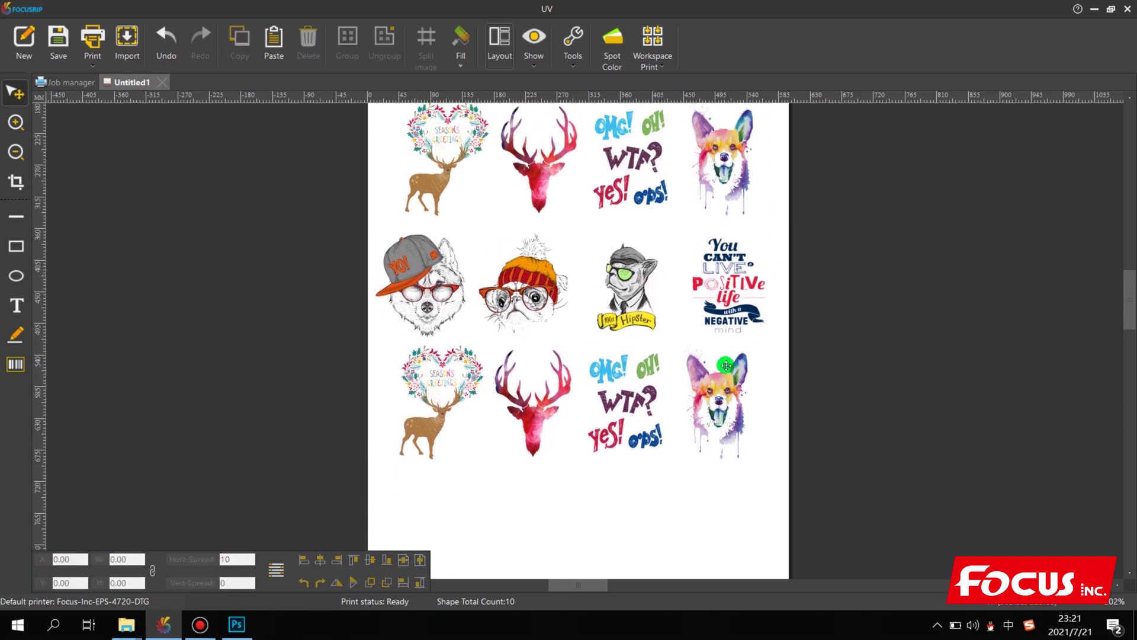
pyautogui.scroll(-3, 718, 370)
pyautogui.scroll(1, 719, 370)
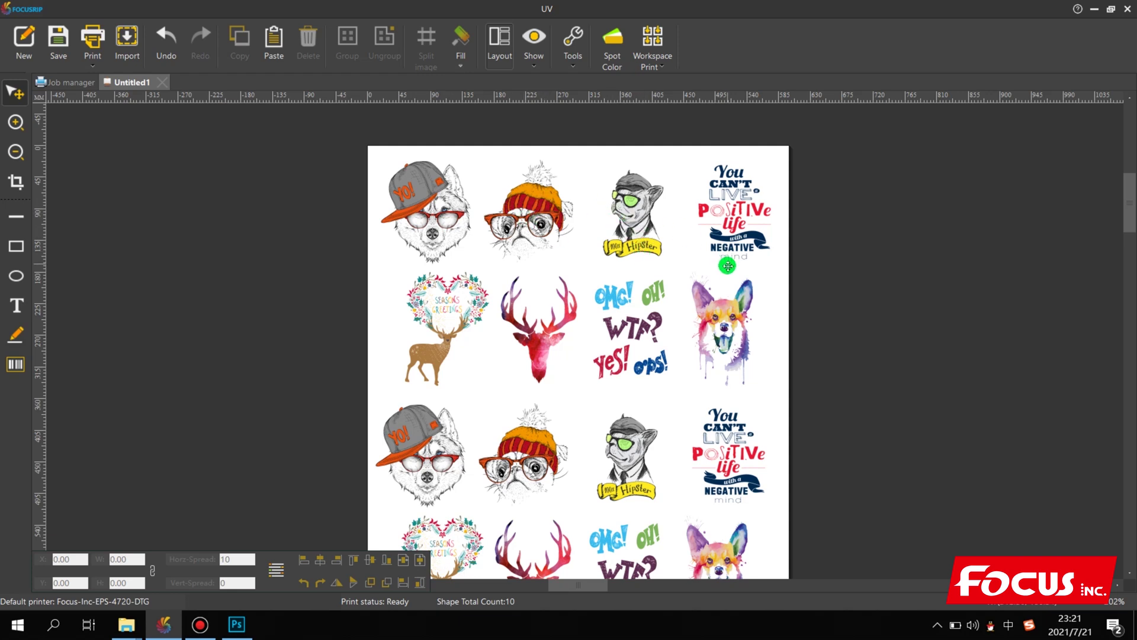
pyautogui.scroll(-5, 727, 266)
pyautogui.scroll(-2, 732, 309)
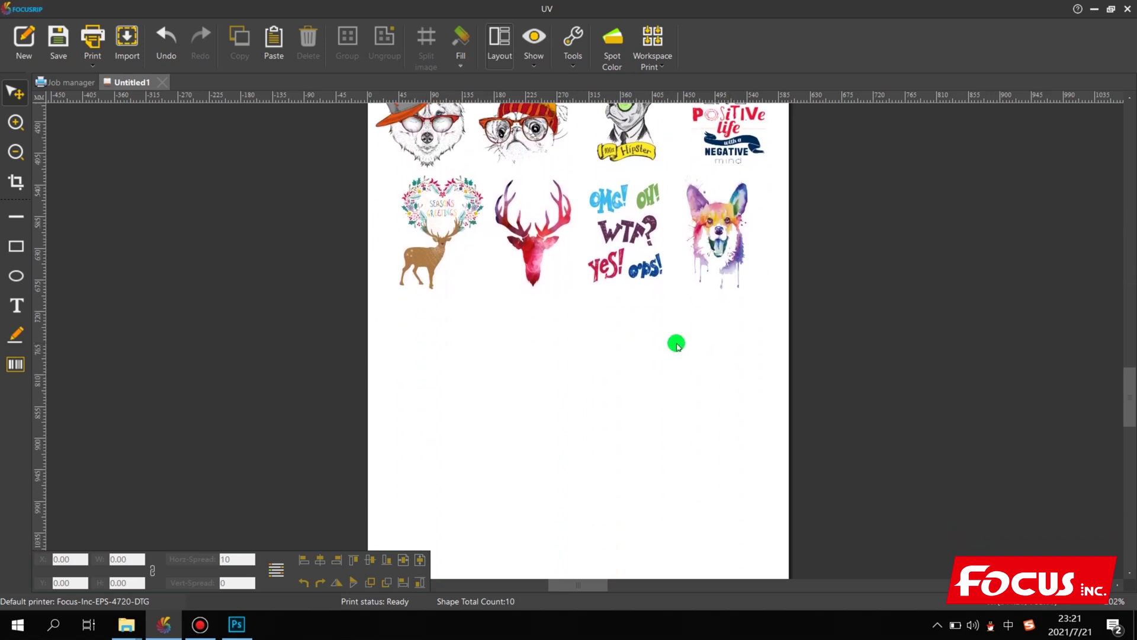
pyautogui.scroll(-2, 676, 343)
pyautogui.scroll(-2, 495, 279)
pyautogui.scroll(1, 487, 377)
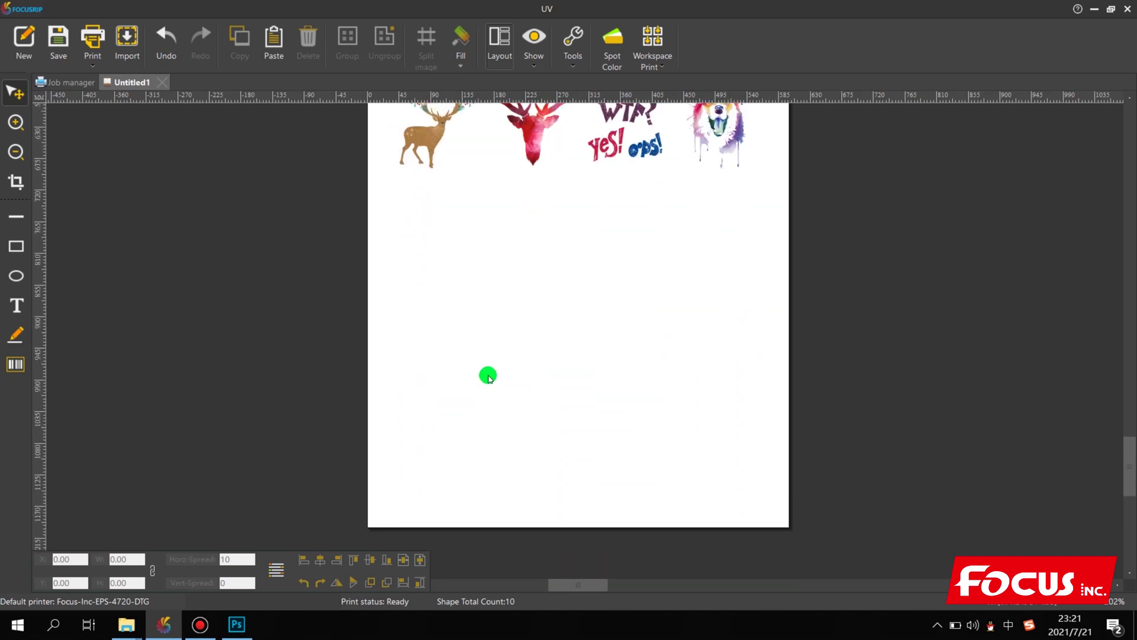
pyautogui.scroll(2, 488, 377)
pyautogui.scroll(-3, 489, 377)
pyautogui.scroll(10, 541, 333)
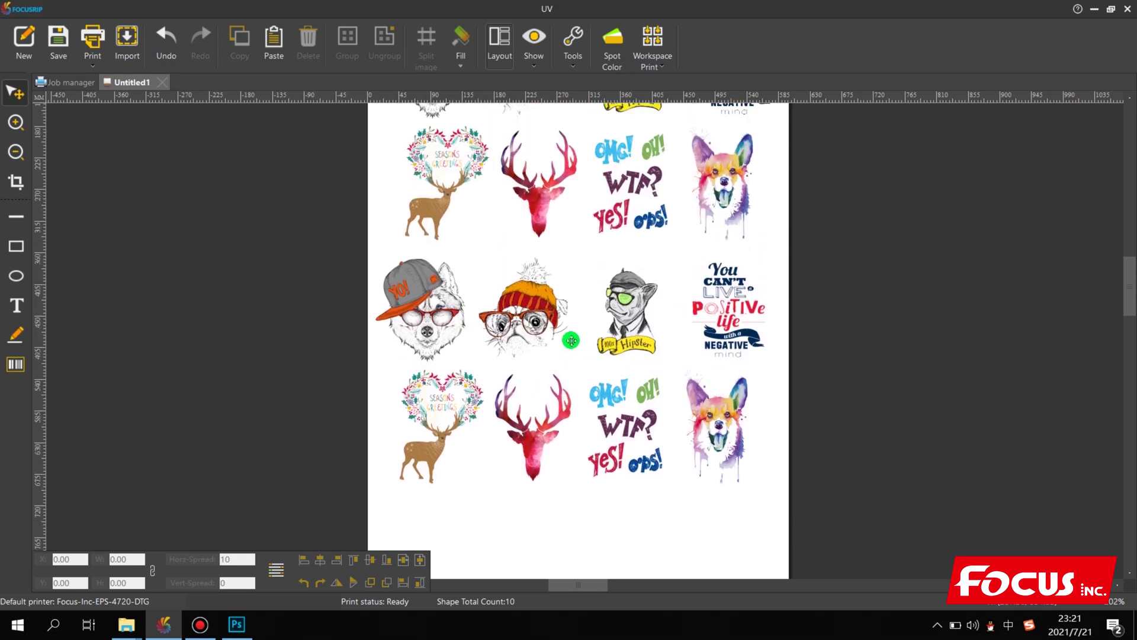
pyautogui.scroll(2, 650, 291)
pyautogui.scroll(-12, 619, 313)
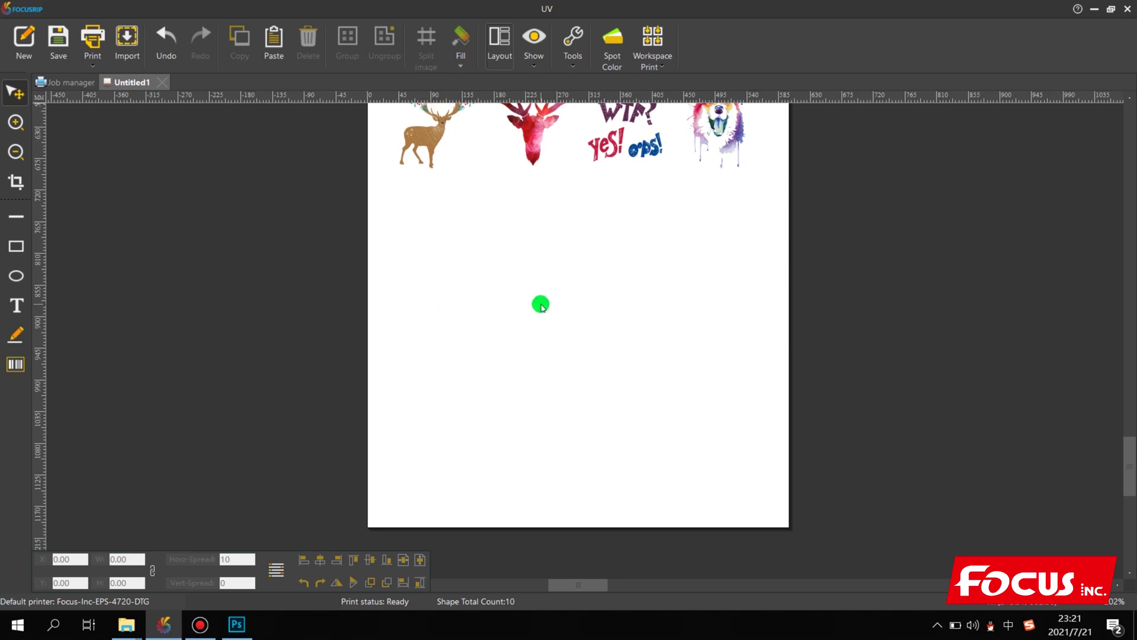
pyautogui.scroll(5, 541, 306)
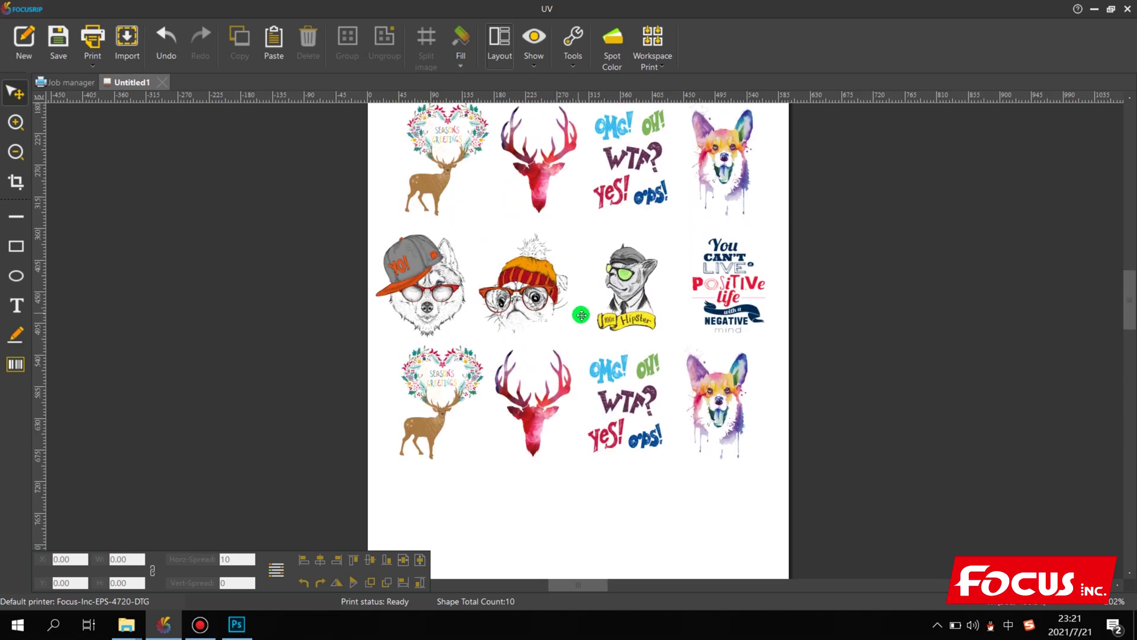
pyautogui.scroll(4, 583, 314)
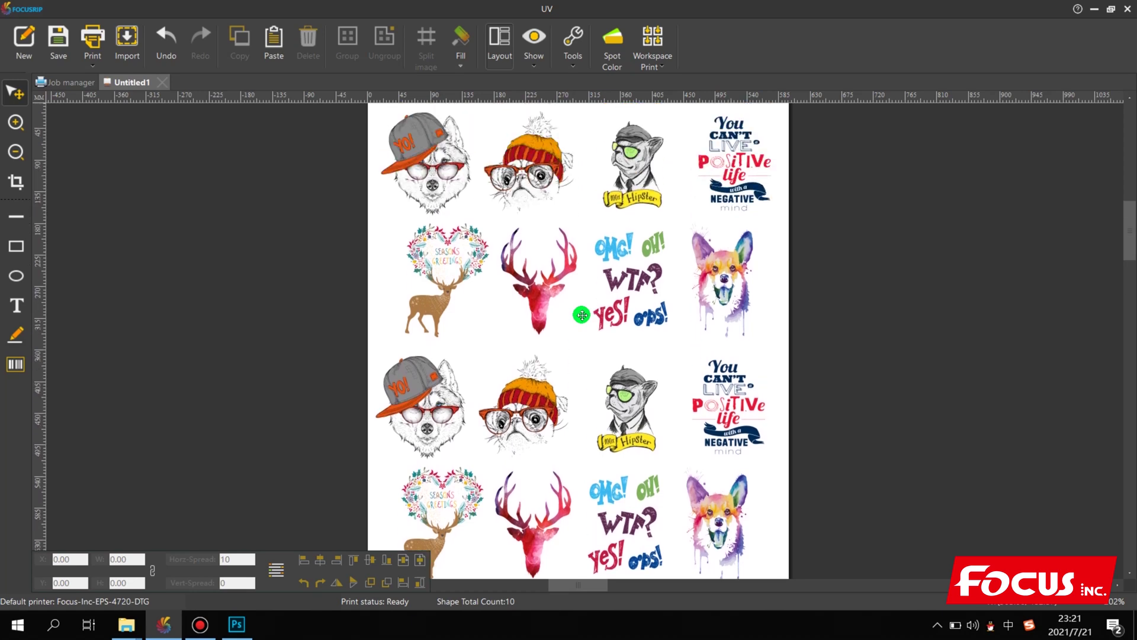
pyautogui.scroll(-2, 582, 314)
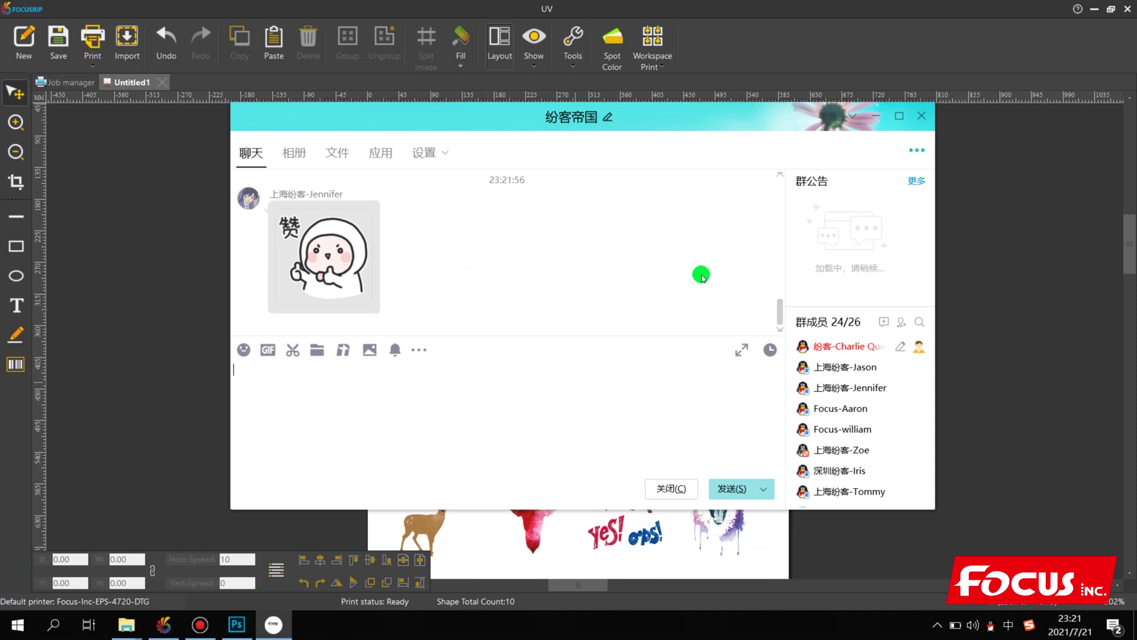
pyautogui.click(919, 118)
pyautogui.scroll(-2, 611, 443)
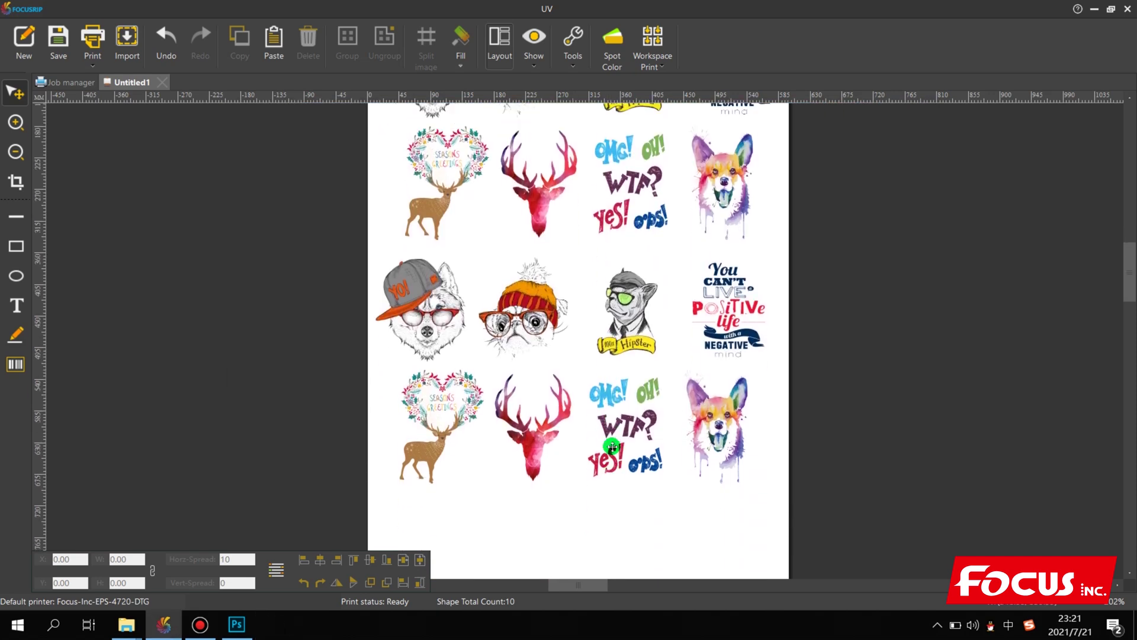
pyautogui.scroll(1, 613, 249)
# Open Spot Color Setting and compare the poster's W spot channel in Photoshop.
pyautogui.click(614, 48)
pyautogui.click(299, 278)
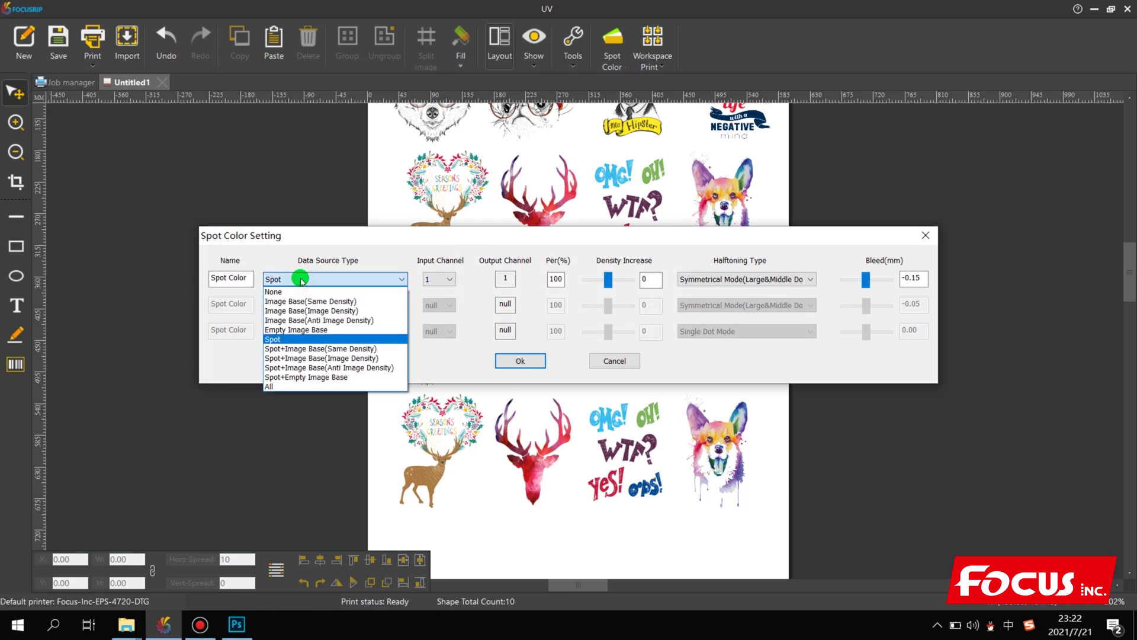
pyautogui.click(293, 339)
pyautogui.click(241, 628)
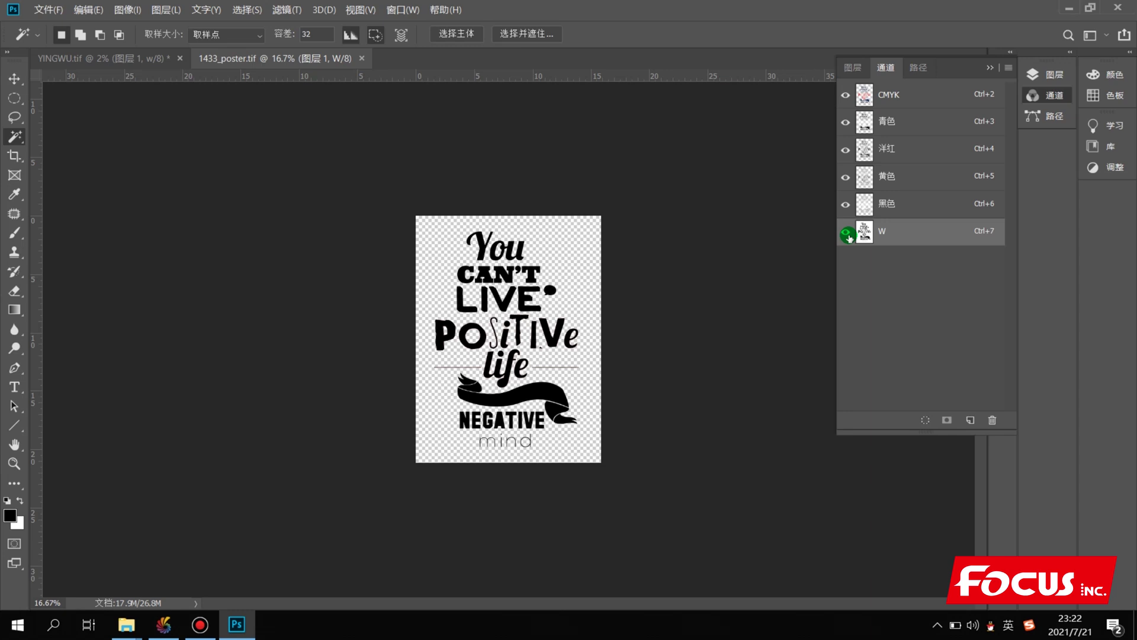
pyautogui.click(846, 231)
pyautogui.click(847, 236)
pyautogui.click(1070, 10)
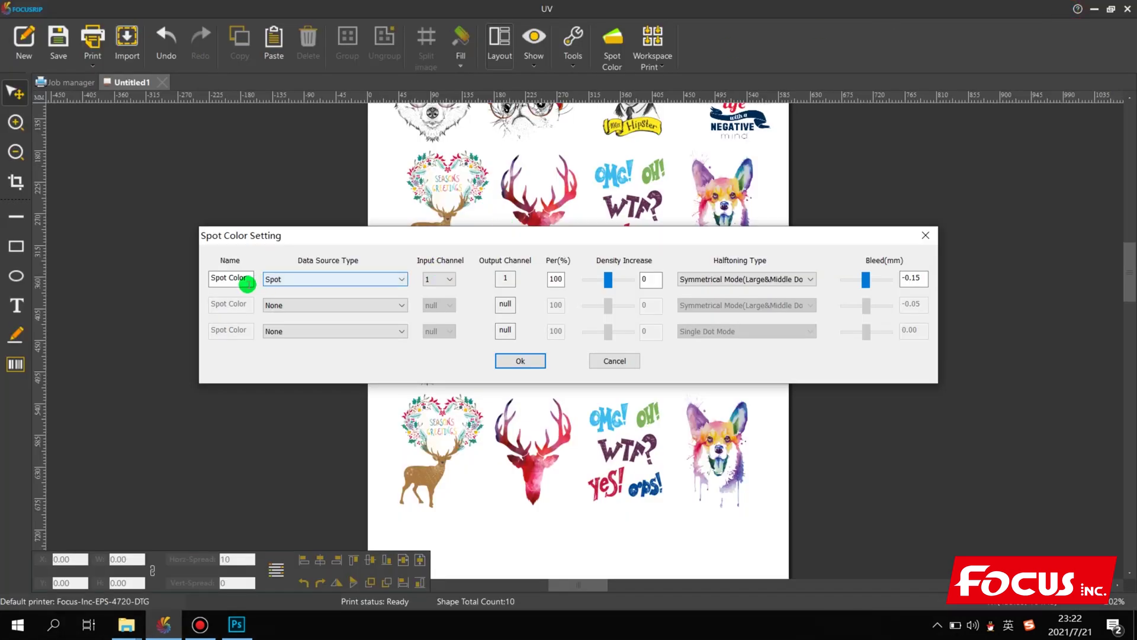
# Choose Image Base(Image Density) as the data source for the first spot colour.
pyautogui.click(291, 282)
pyautogui.click(284, 330)
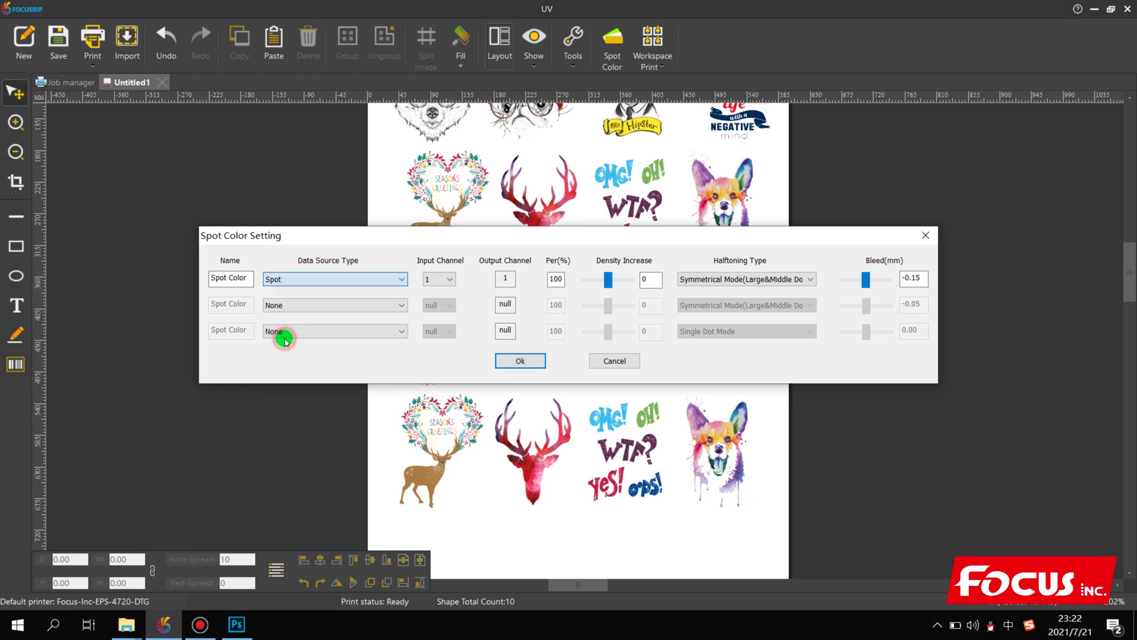
pyautogui.click(295, 282)
pyautogui.moveTo(295, 282); pyautogui.dragTo(282, 342)
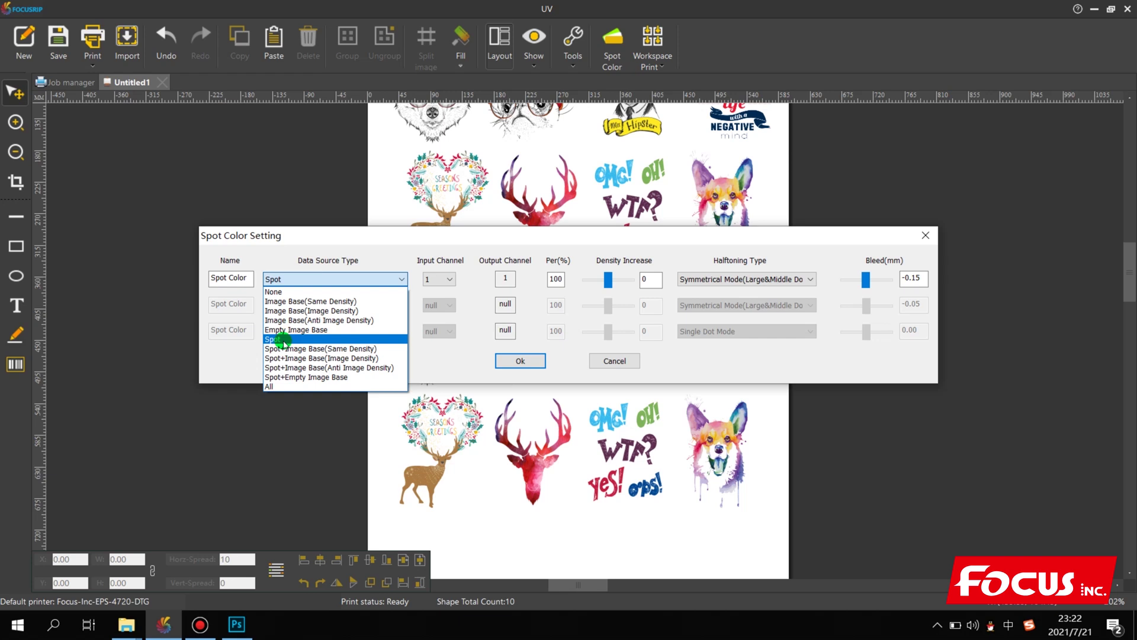
pyautogui.moveTo(284, 339); pyautogui.dragTo(295, 310)
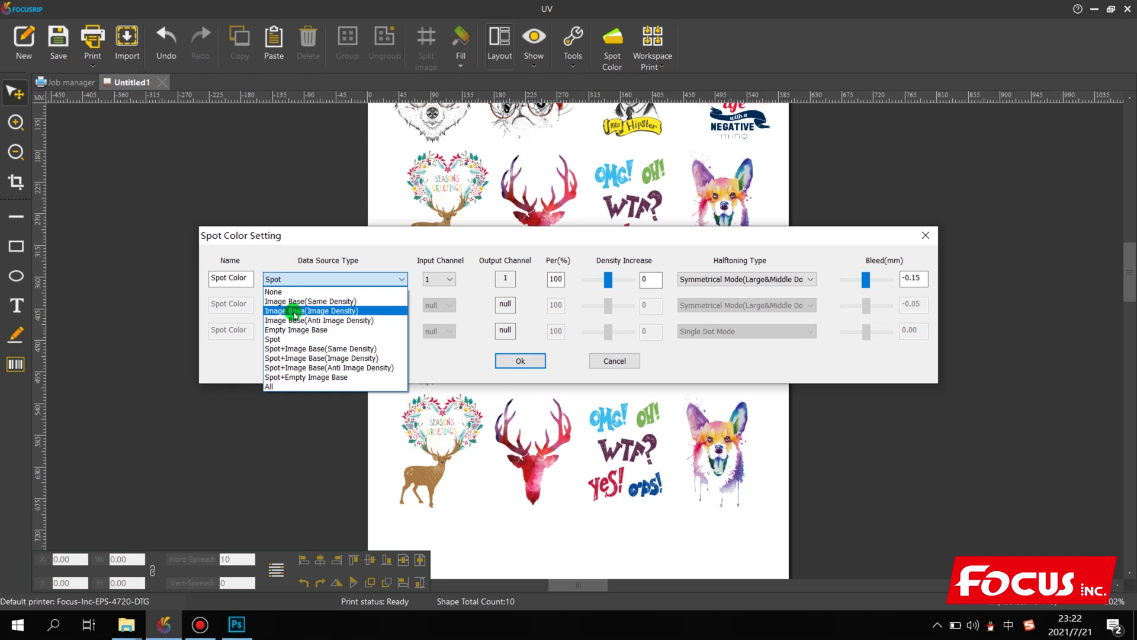
pyautogui.moveTo(295, 312); pyautogui.dragTo(294, 308)
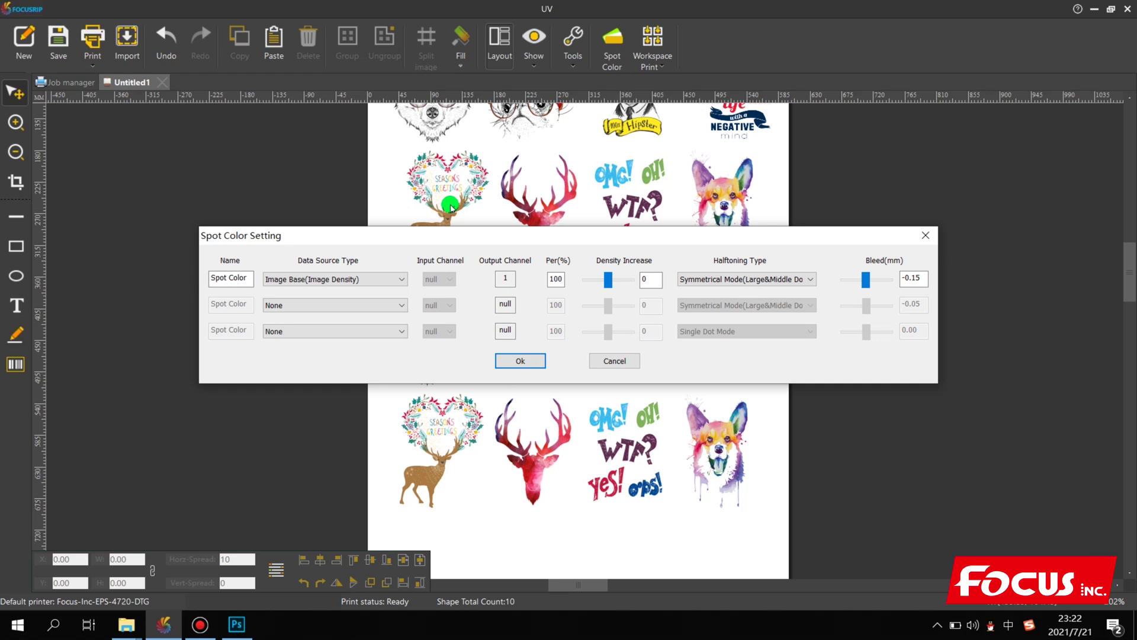
pyautogui.moveTo(478, 233); pyautogui.dragTo(493, 293)
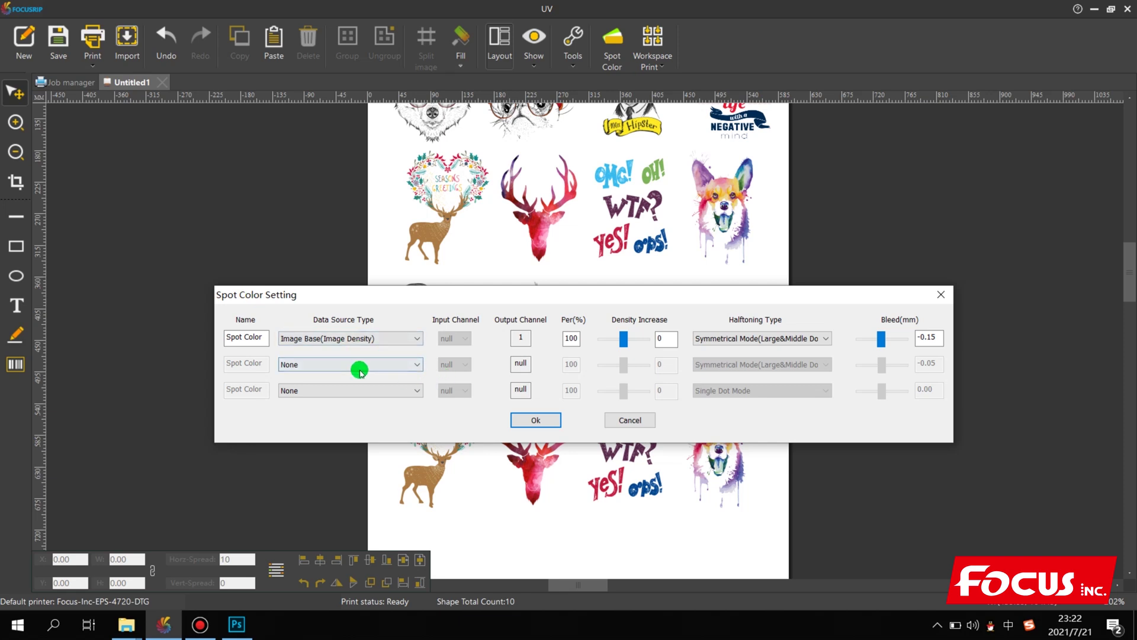
# Switch the first spot colour's data source from Image Base back to Spot.
pyautogui.click(290, 342)
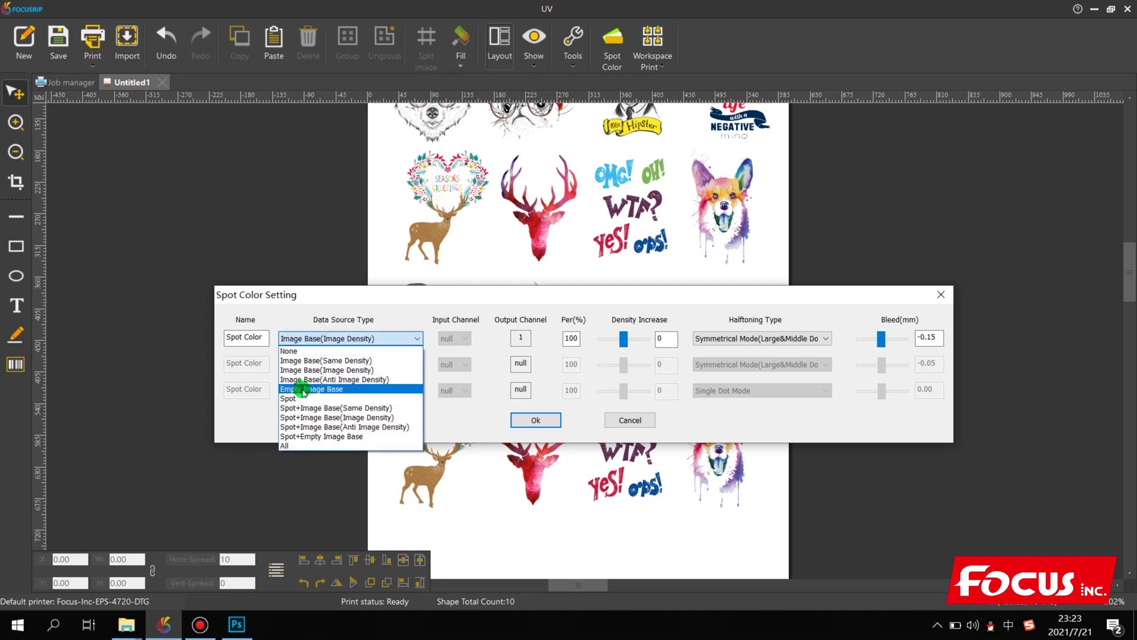
pyautogui.click(301, 399)
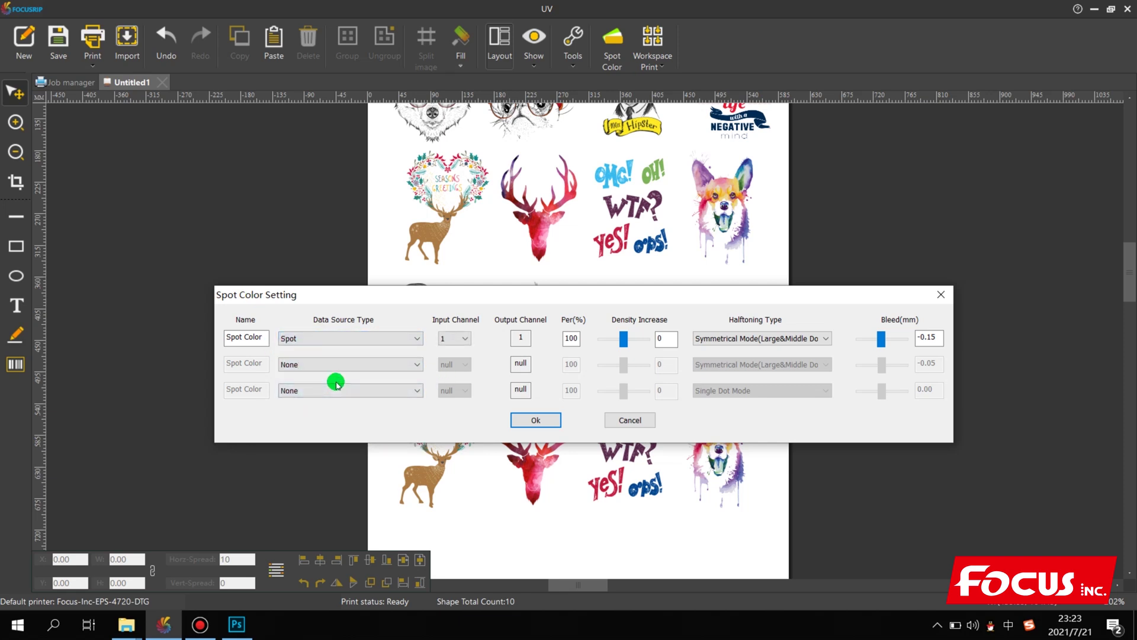
pyautogui.click(239, 629)
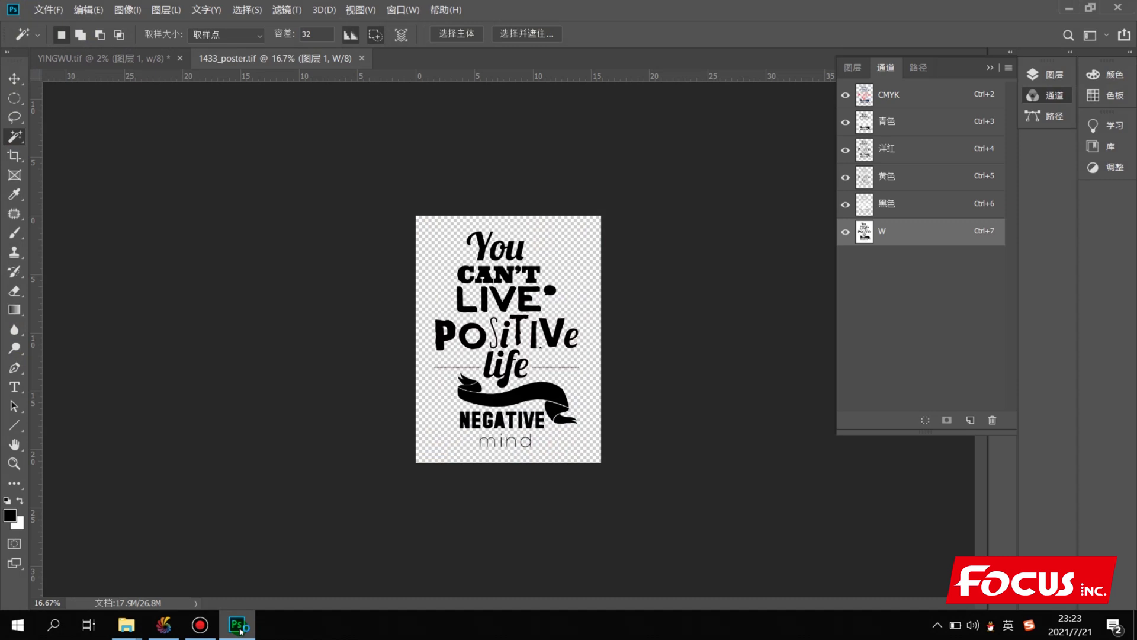
pyautogui.click(239, 629)
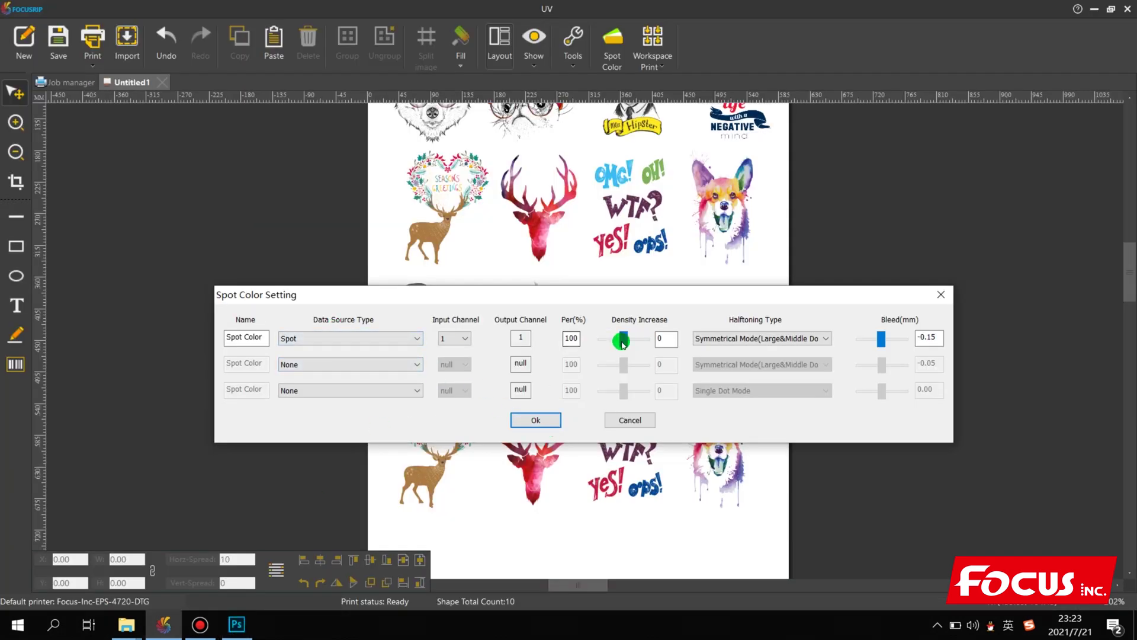
# Drag the first spot colour's density increase to 100 and confirm Spot stays as its data source.
pyautogui.moveTo(624, 341); pyautogui.dragTo(670, 345)
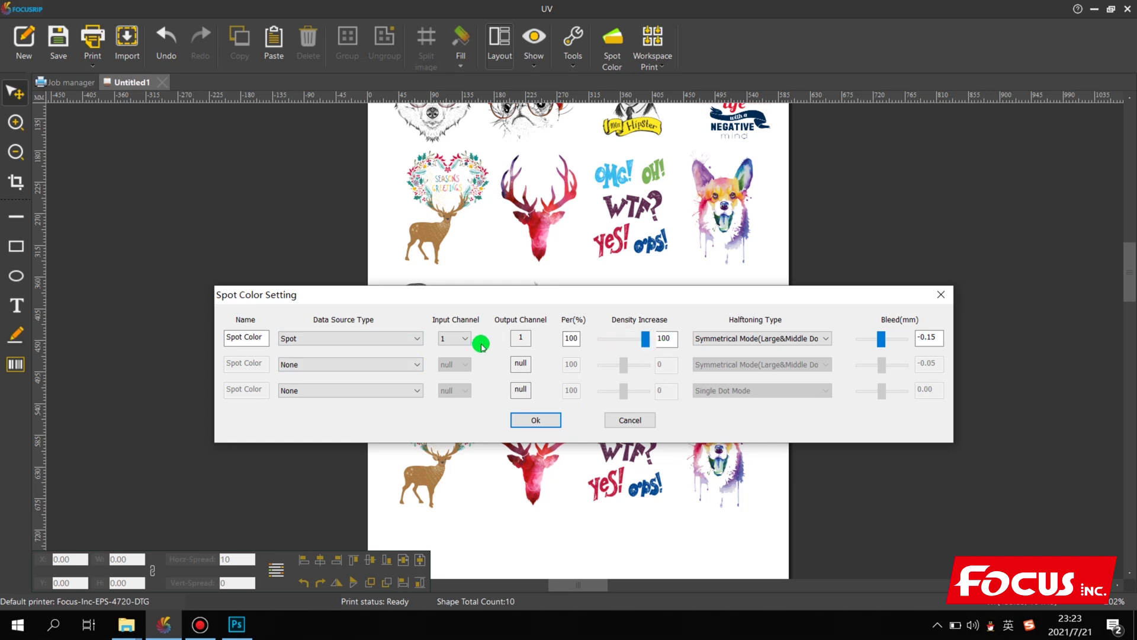
pyautogui.click(320, 338)
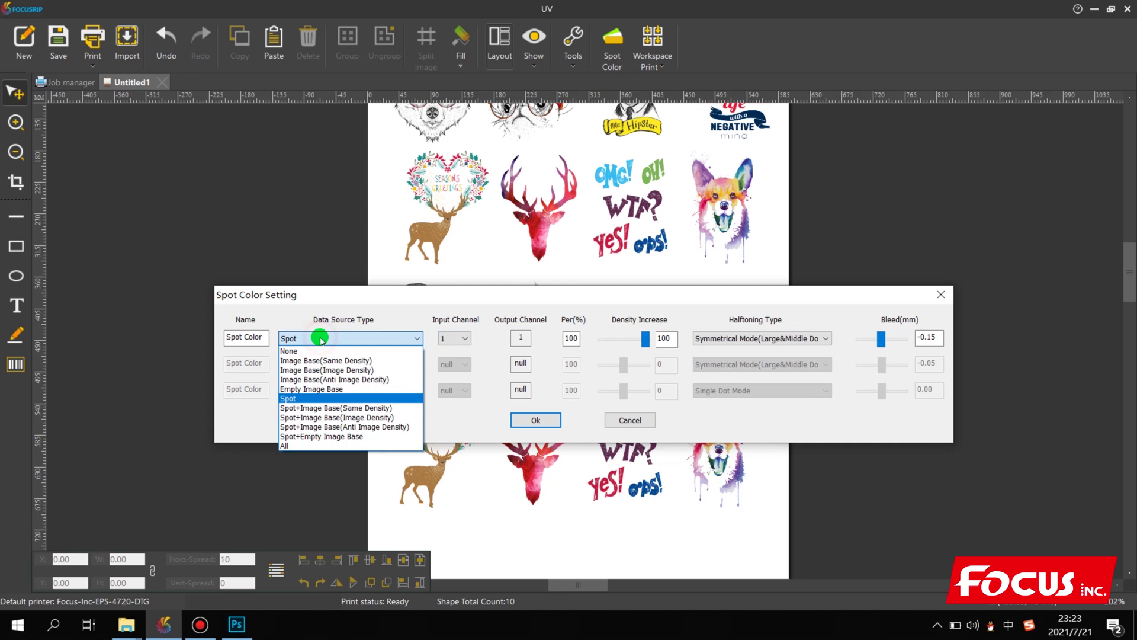
pyautogui.click(295, 398)
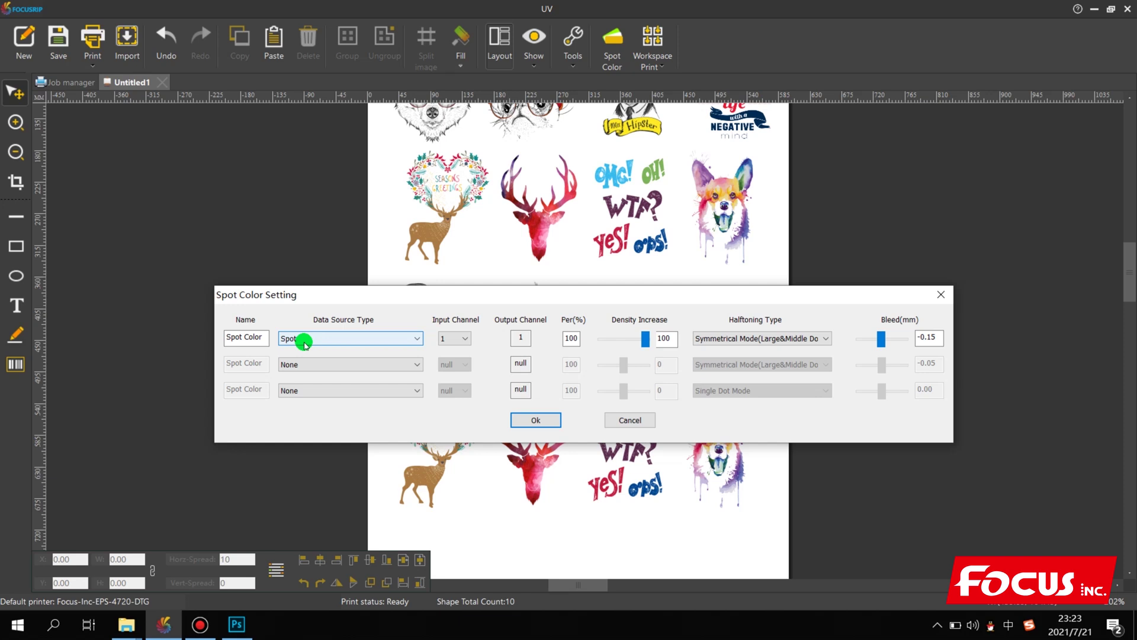
pyautogui.click(305, 344)
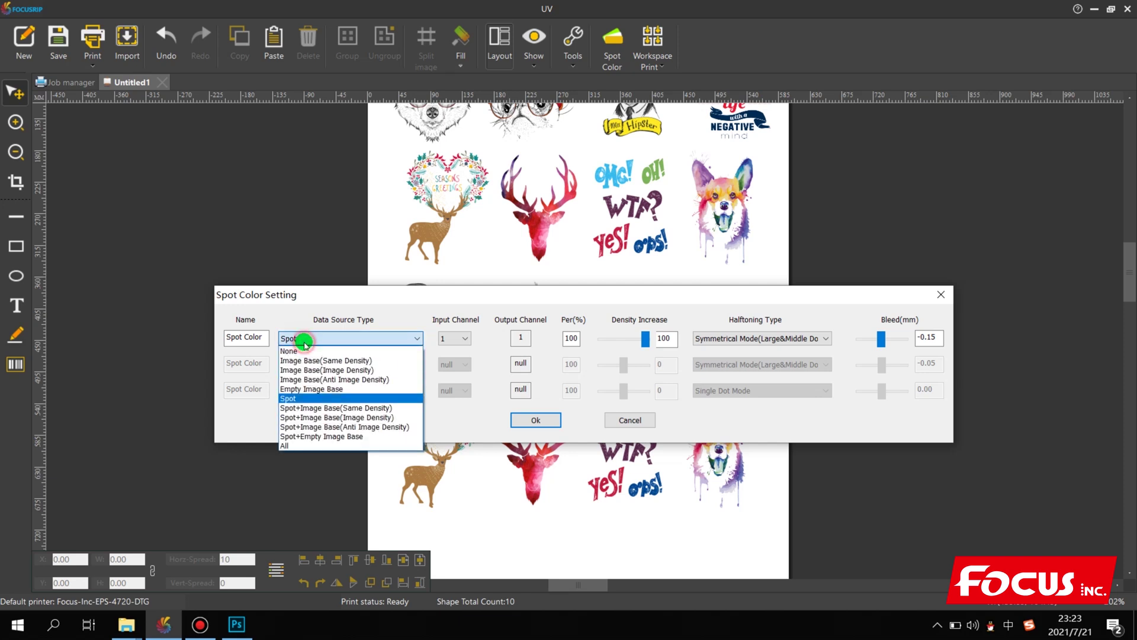
pyautogui.click(299, 394)
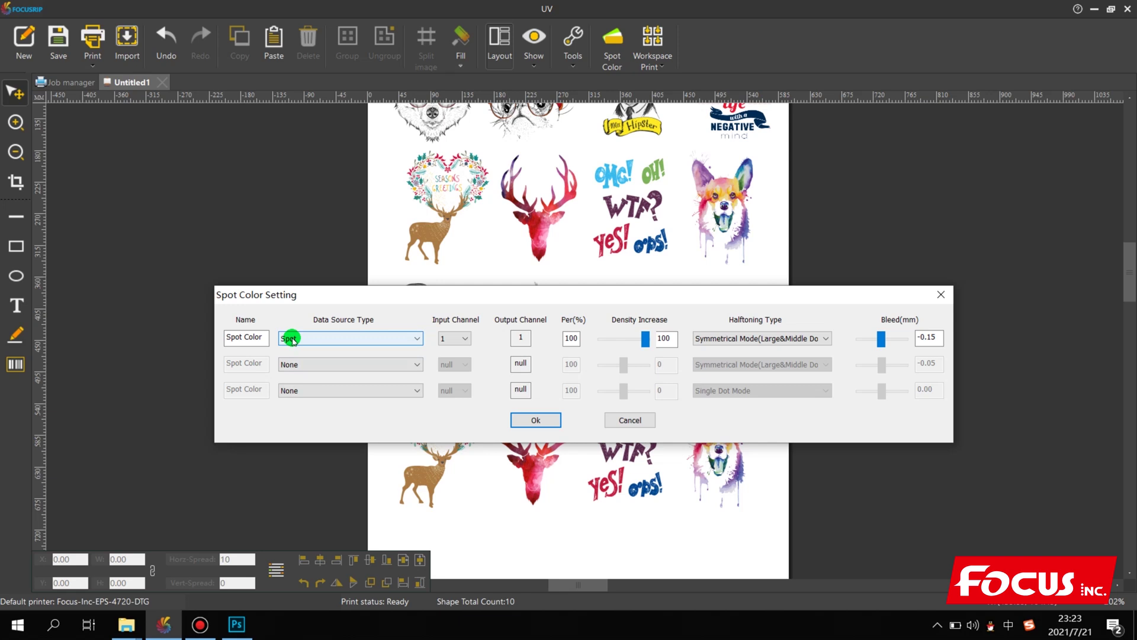
pyautogui.click(259, 337)
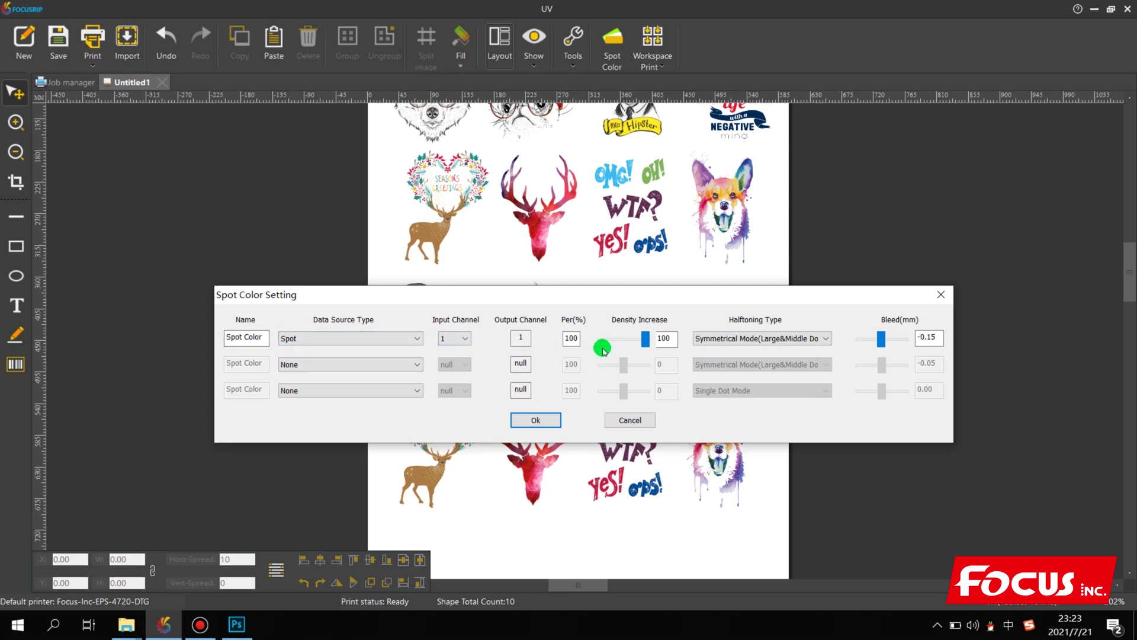
# Keep Symmetrical Mode(Large&Middle Dot) as the halftoning type.
pyautogui.click(742, 340)
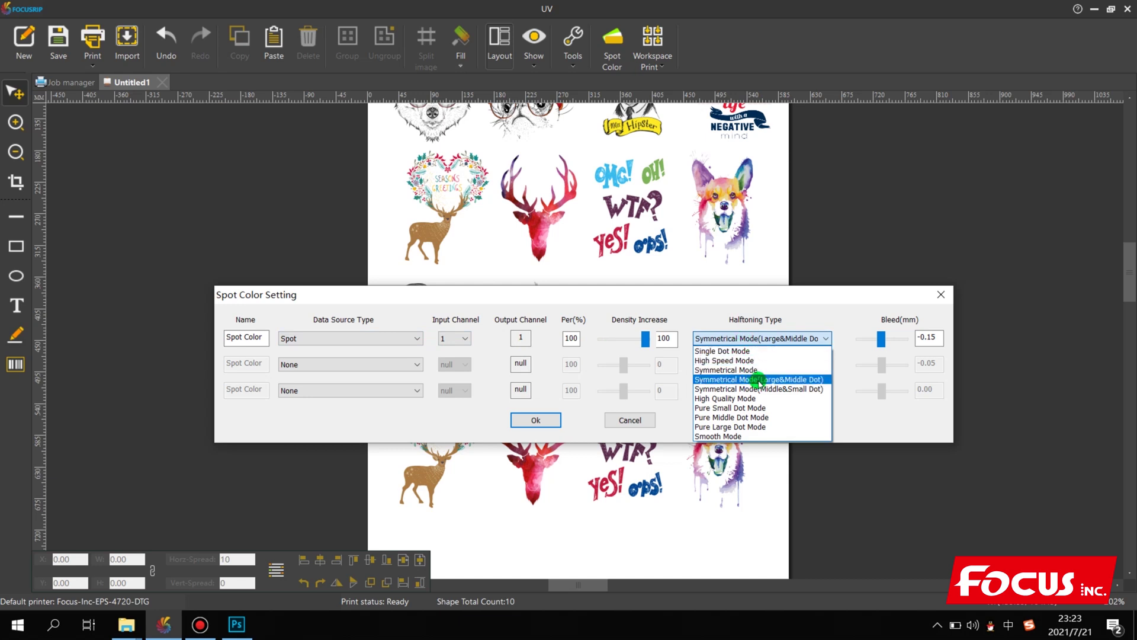
pyautogui.click(758, 380)
pyautogui.click(764, 338)
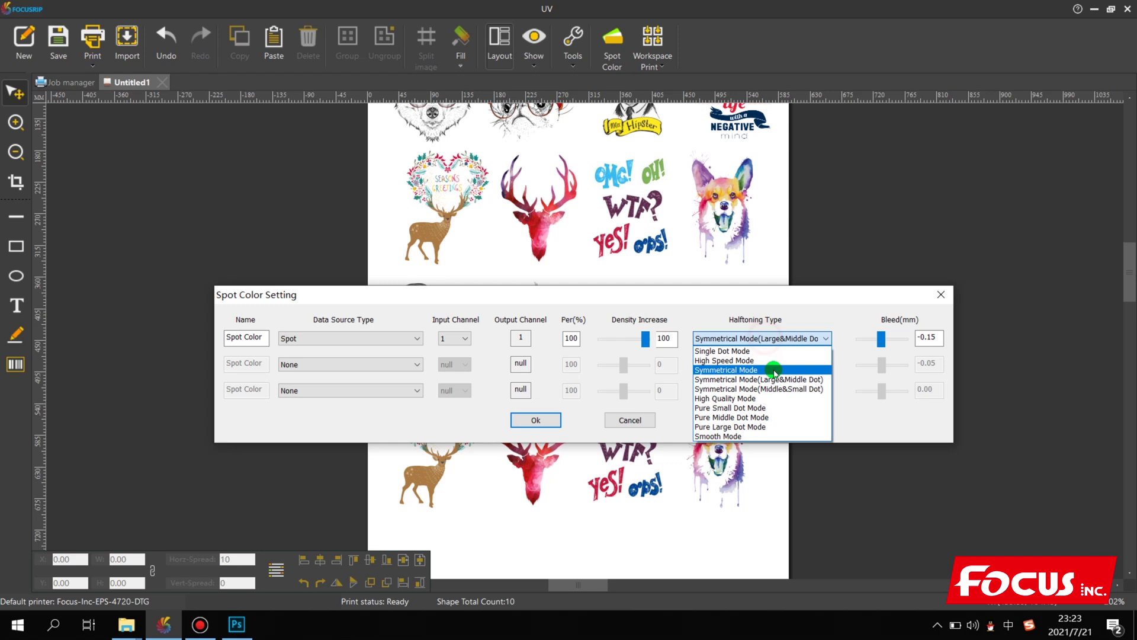
pyautogui.click(773, 379)
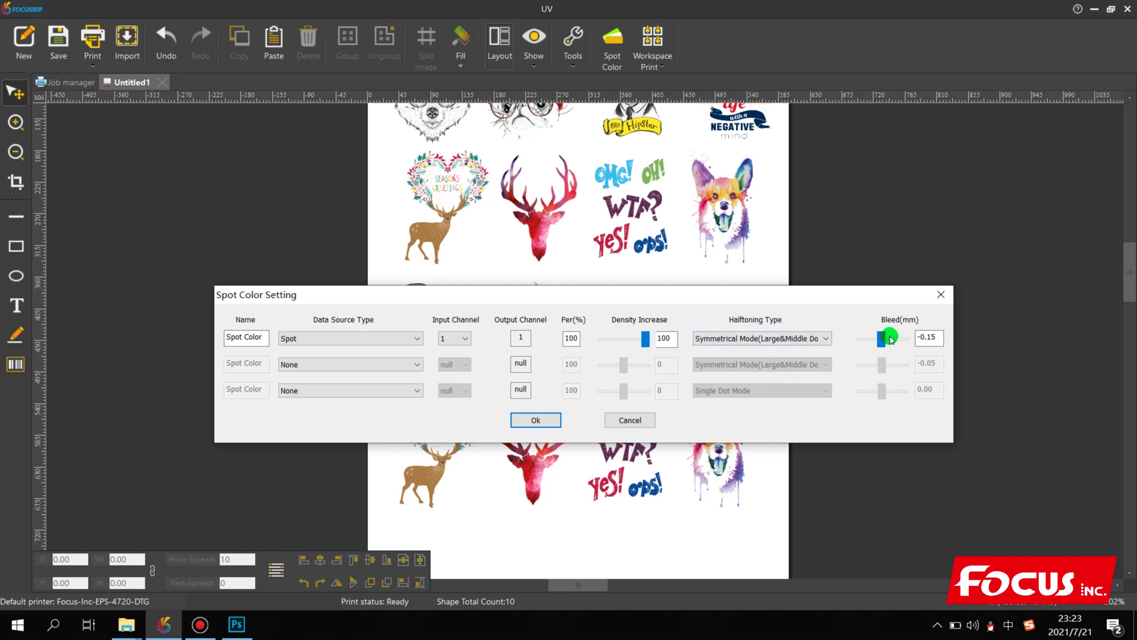
# Edit the bleed from -0.15 to -0.10 mm and apply the Spot Color Setting.
pyautogui.click(940, 338)
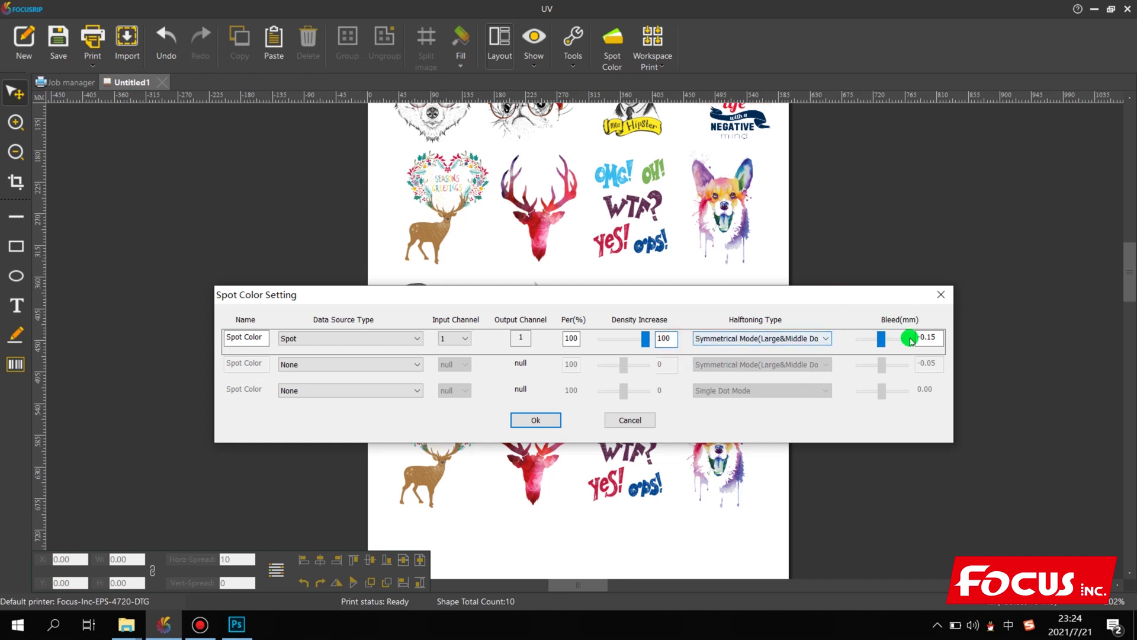
pyautogui.click(931, 337)
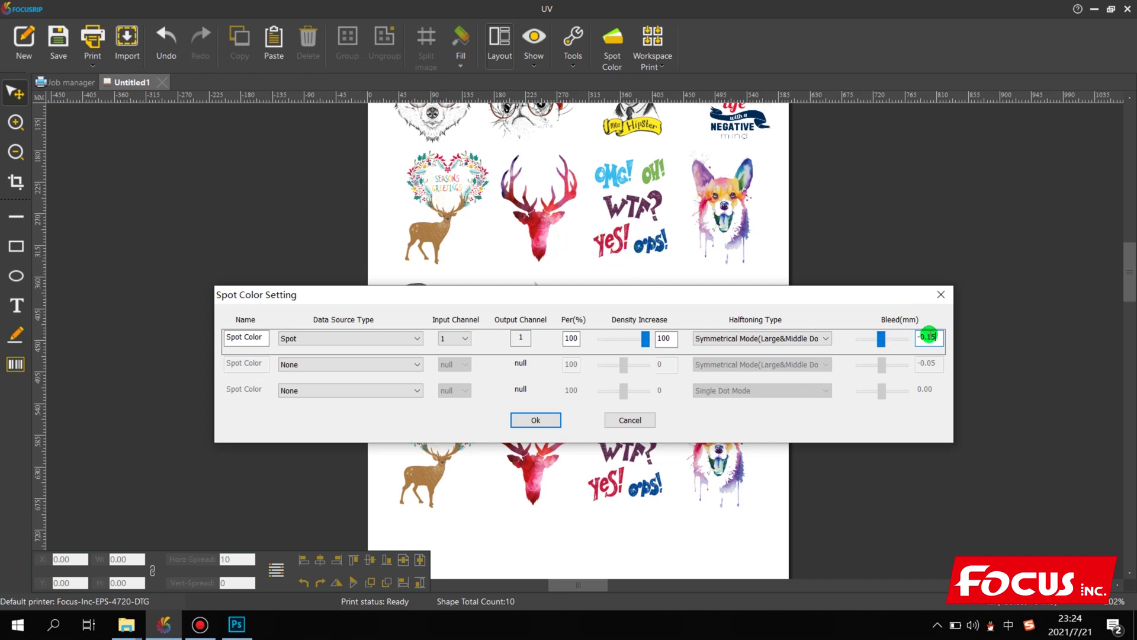
pyautogui.press('BackSpace')
pyautogui.write('0')
pyautogui.click(540, 421)
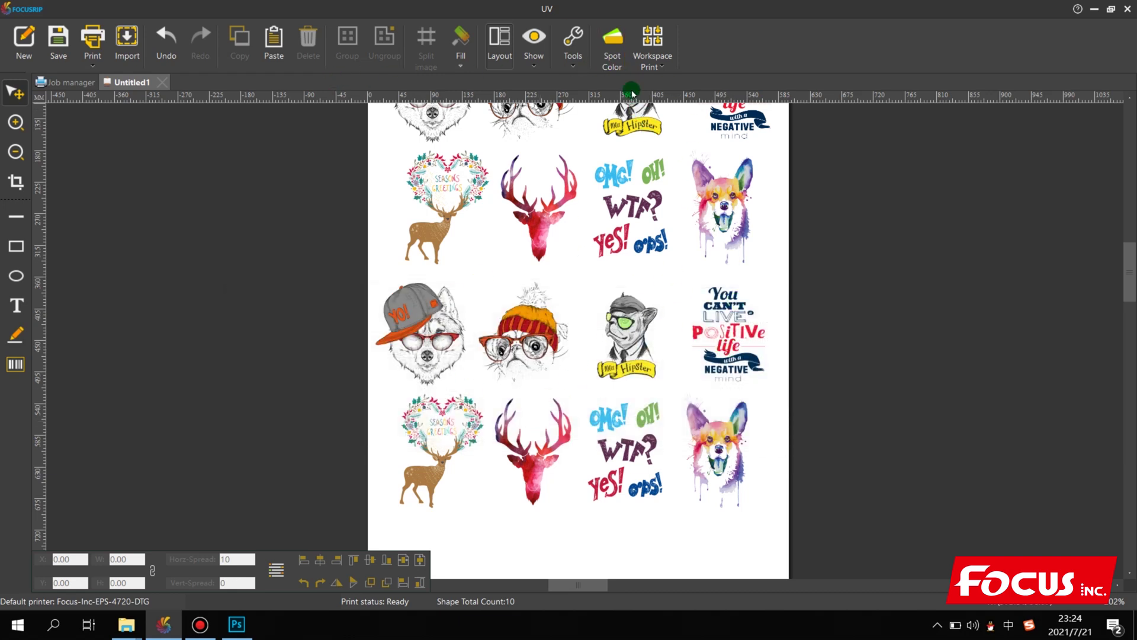
# Open Print with the PET ink normal film 720x1800 solution, KCMY+Spot Color order and File output.
pyautogui.click(96, 39)
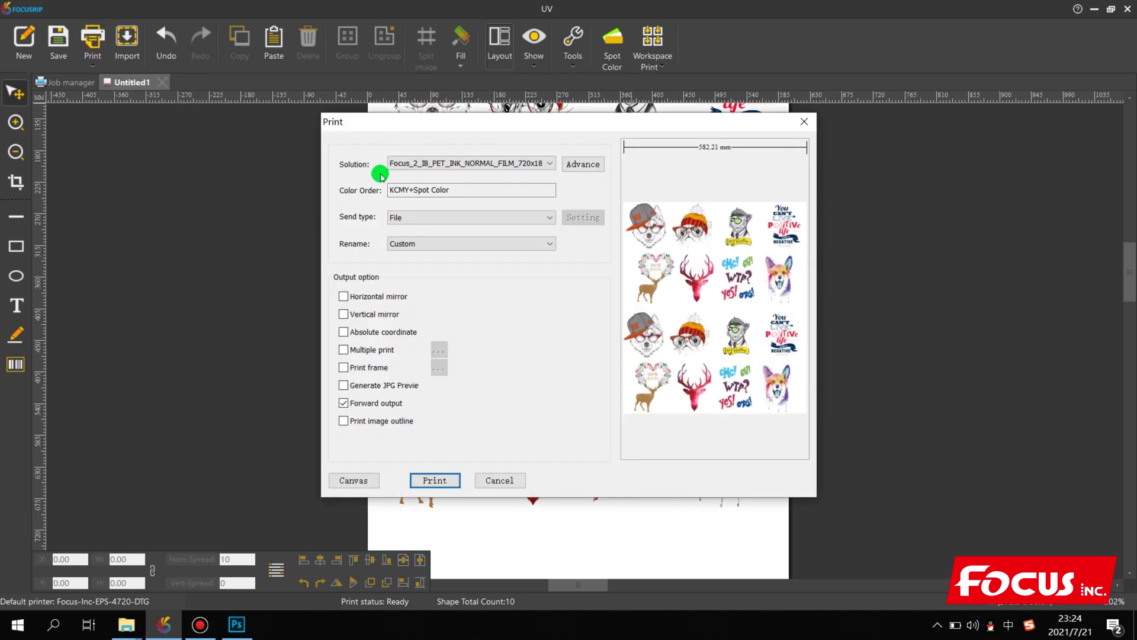
pyautogui.click(445, 165)
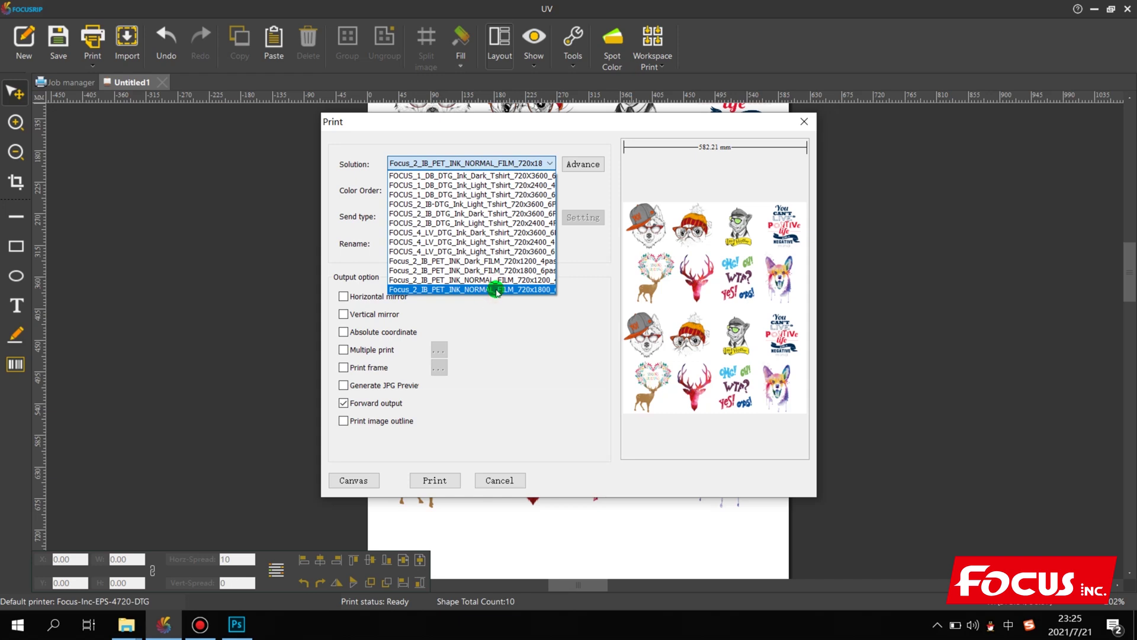
pyautogui.click(496, 290)
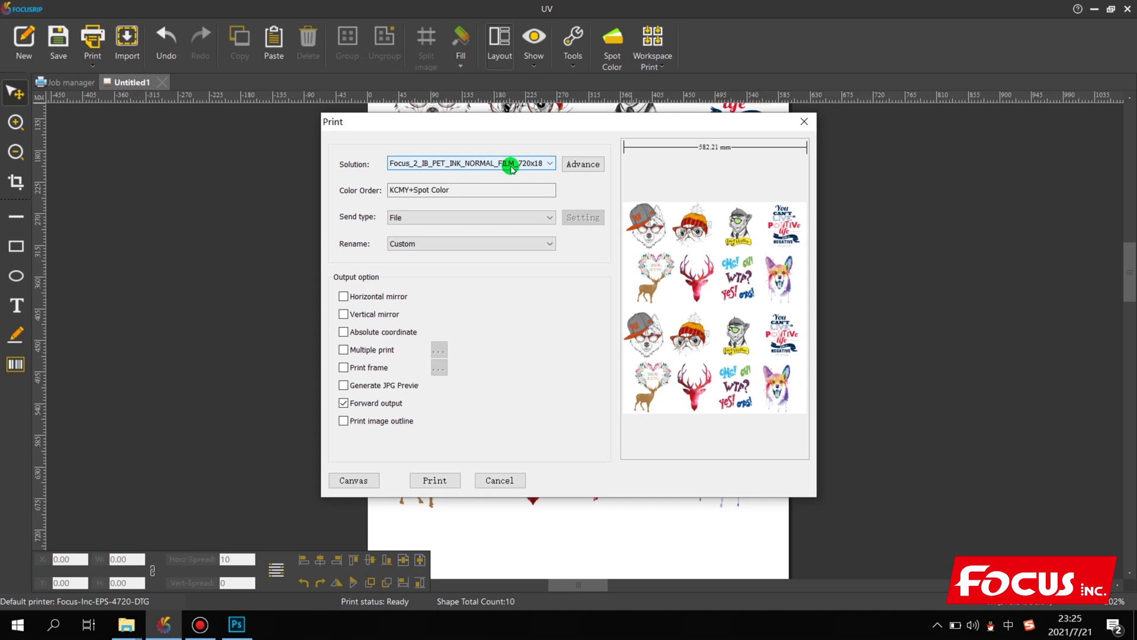
pyautogui.click(531, 168)
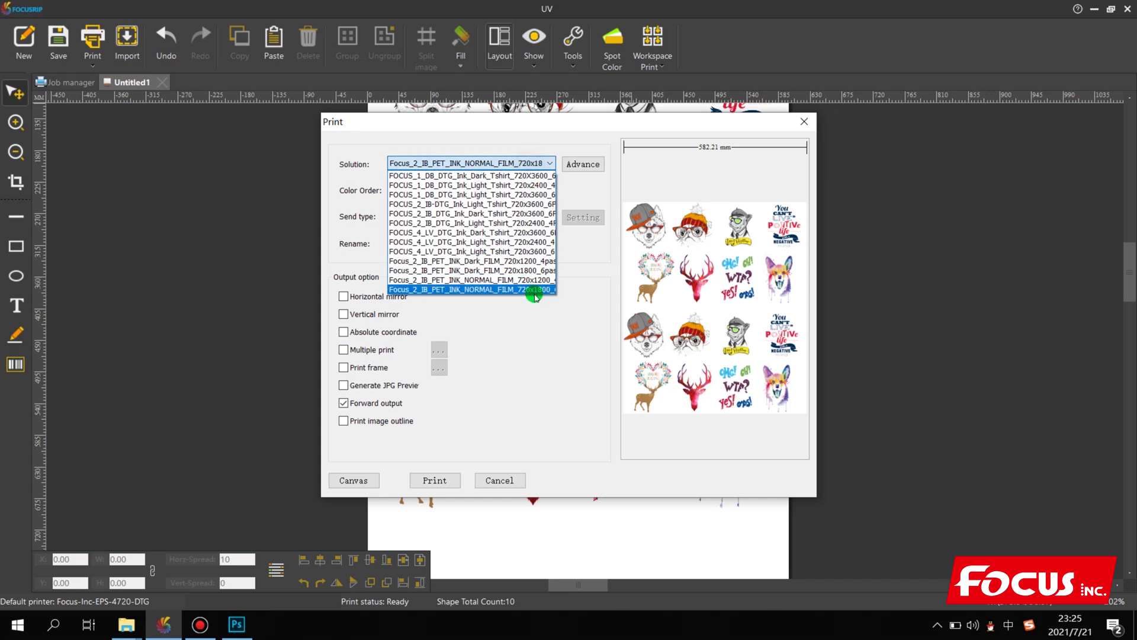
pyautogui.click(535, 290)
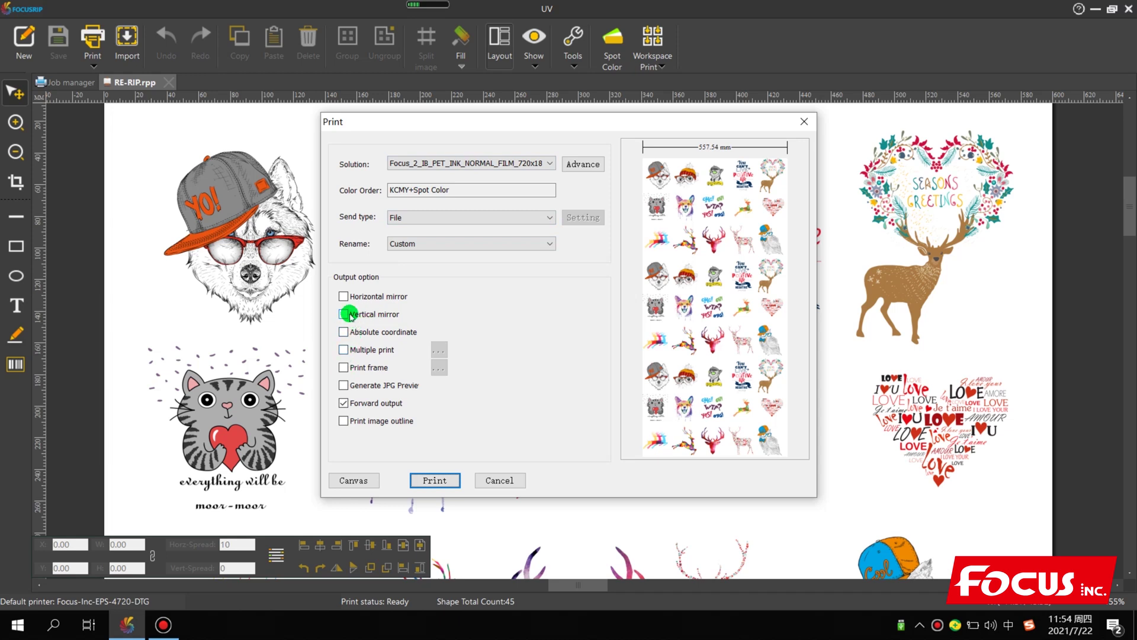
# Turn on Horizontal mirror and print, bringing up the PRN save dialog.
pyautogui.click(343, 297)
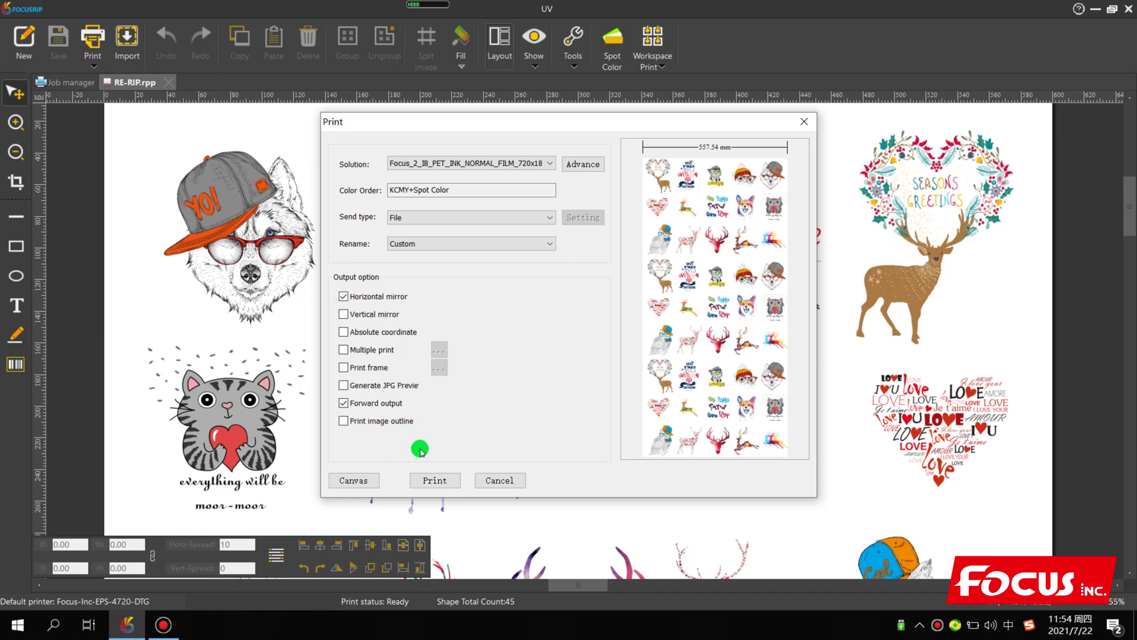
pyautogui.click(436, 480)
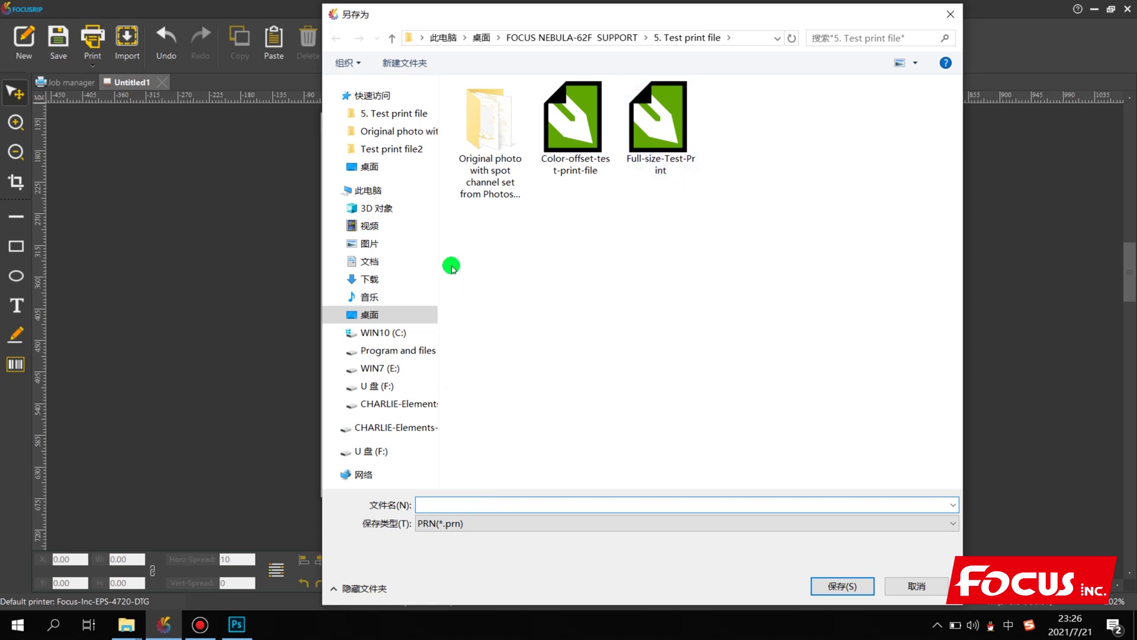
# Save the print file to the Desktop as Full-size-test-print, starting the job.
pyautogui.click(368, 316)
pyautogui.click(438, 504)
pyautogui.press('shift')
pyautogui.write('FU')
pyautogui.press('BackSpace')
pyautogui.press('capslock')
pyautogui.write('ull_size_')
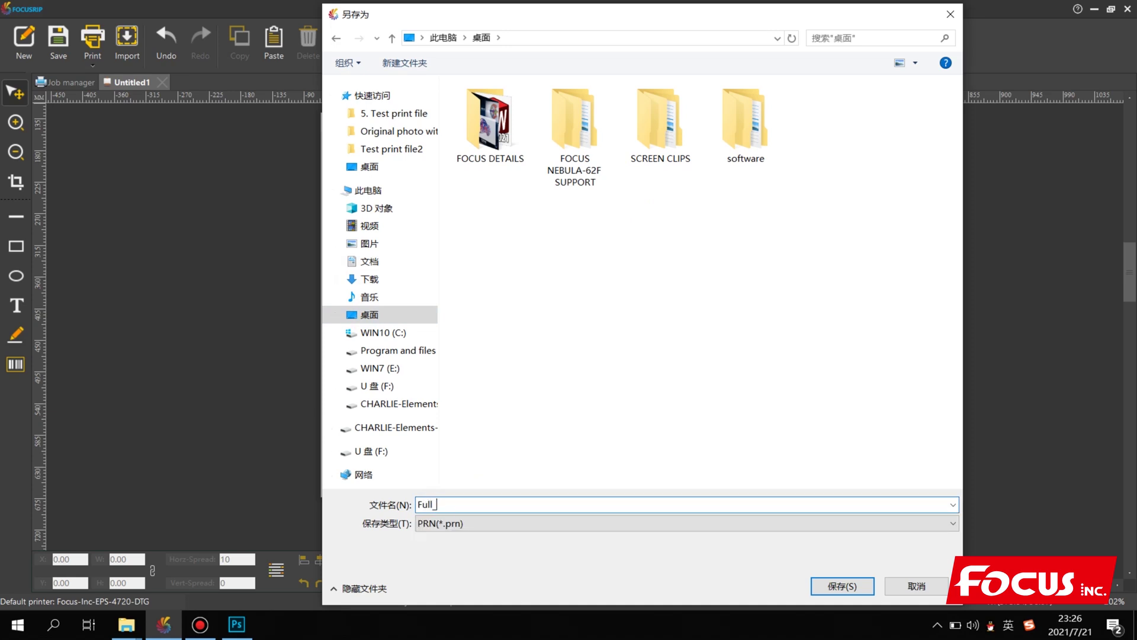
pyautogui.press('BackSpace')
pyautogui.press('BackSpace')
pyautogui.press('BackSpace')
pyautogui.press('BackSpace')
pyautogui.press('BackSpace')
pyautogui.press('BackSpace')
pyautogui.write('-size-test-print')
pyautogui.click(828, 586)
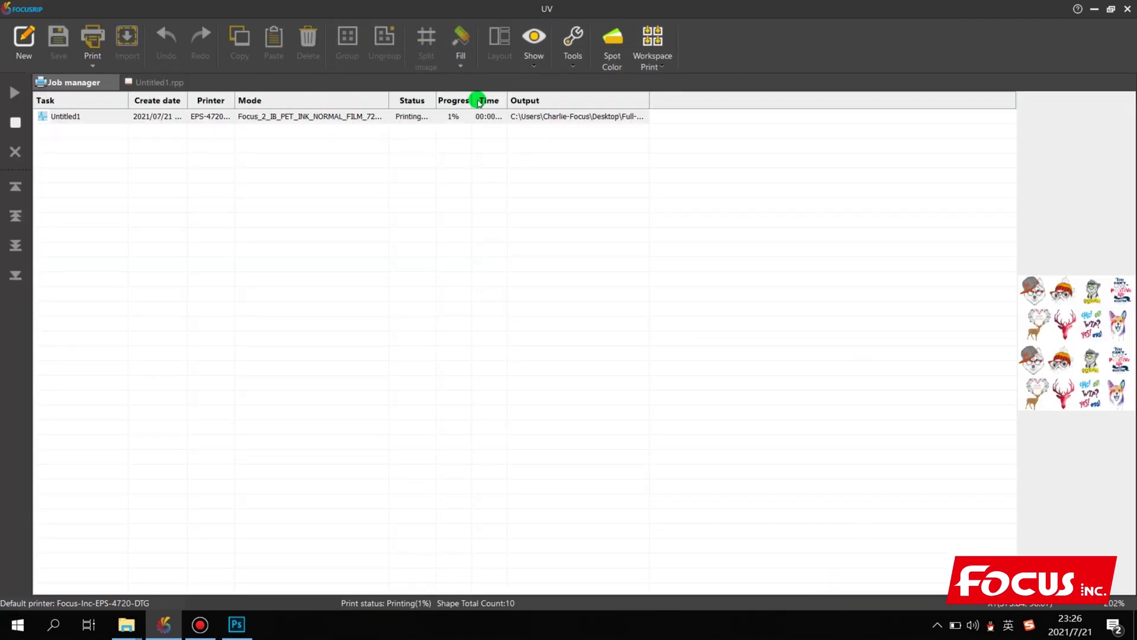
# Widen the Job manager's Progress column, then look over the Untitled1 layout.
pyautogui.moveTo(471, 99); pyautogui.dragTo(479, 99)
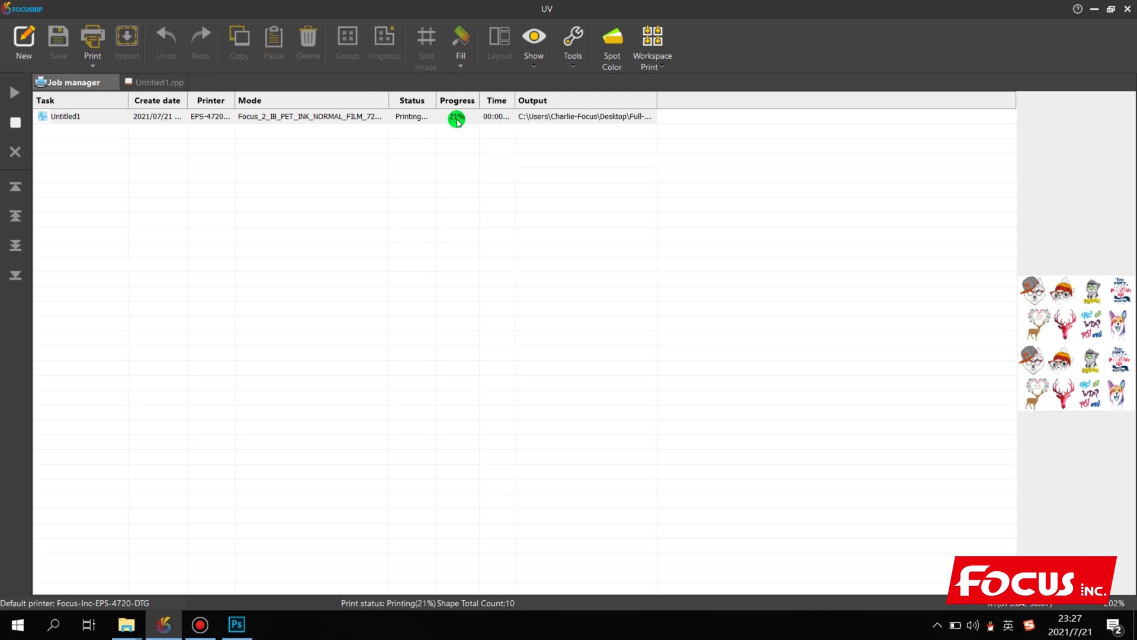
pyautogui.click(166, 81)
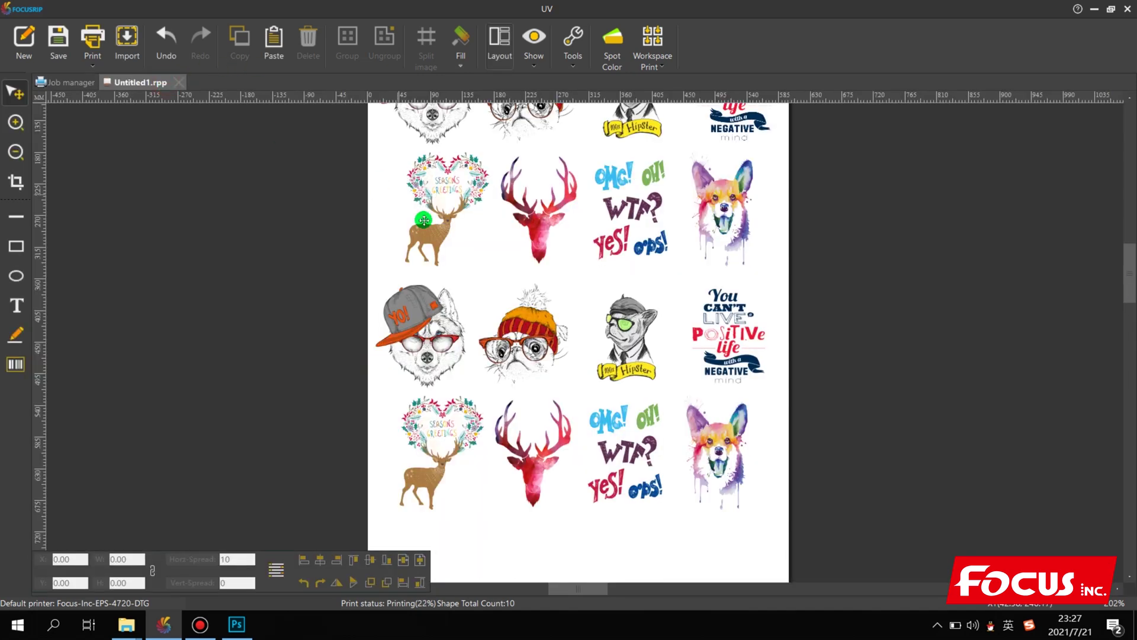
pyautogui.scroll(-2, 673, 376)
pyautogui.scroll(-3, 648, 415)
pyautogui.scroll(8, 648, 414)
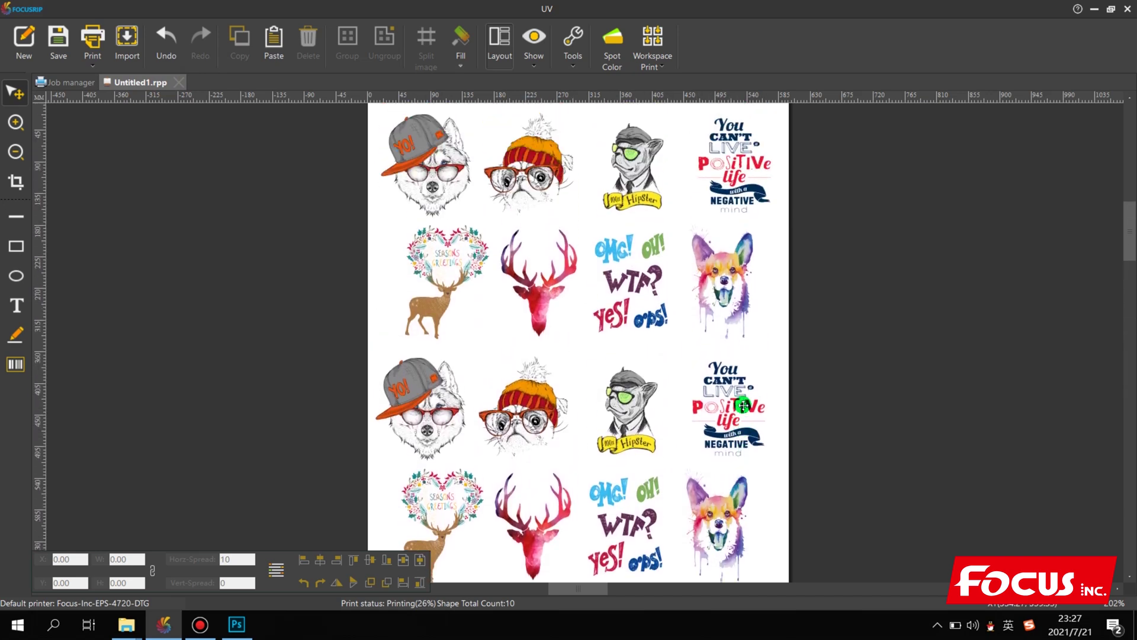
pyautogui.scroll(1, 743, 405)
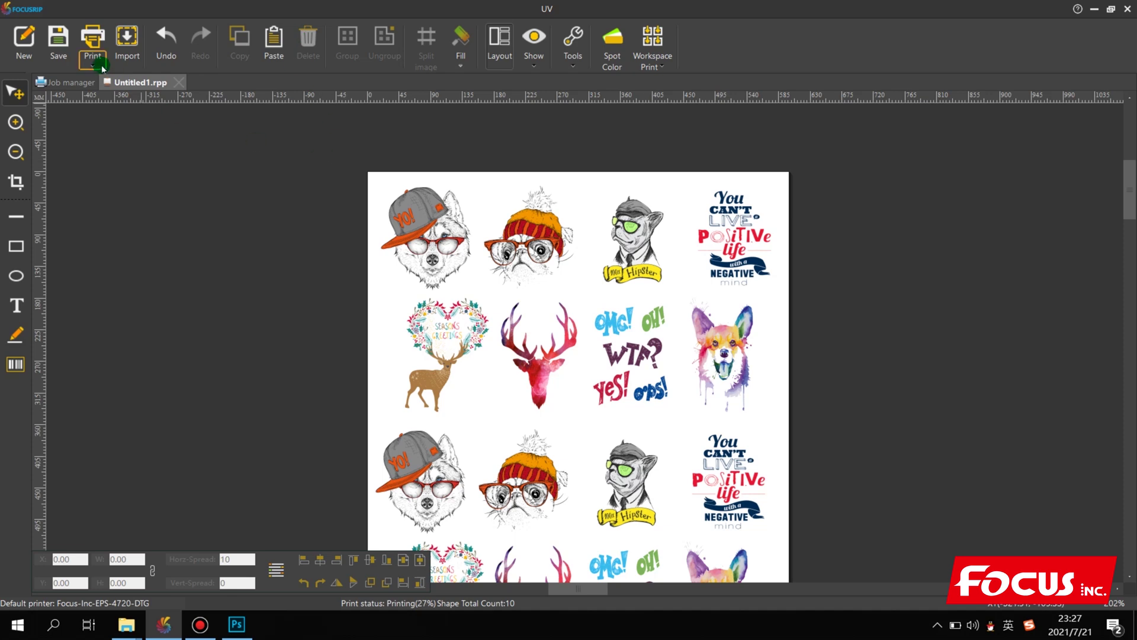
# Widen the Output column to show the full Desktop path, checking progress before returning to Untitled1.
pyautogui.click(80, 83)
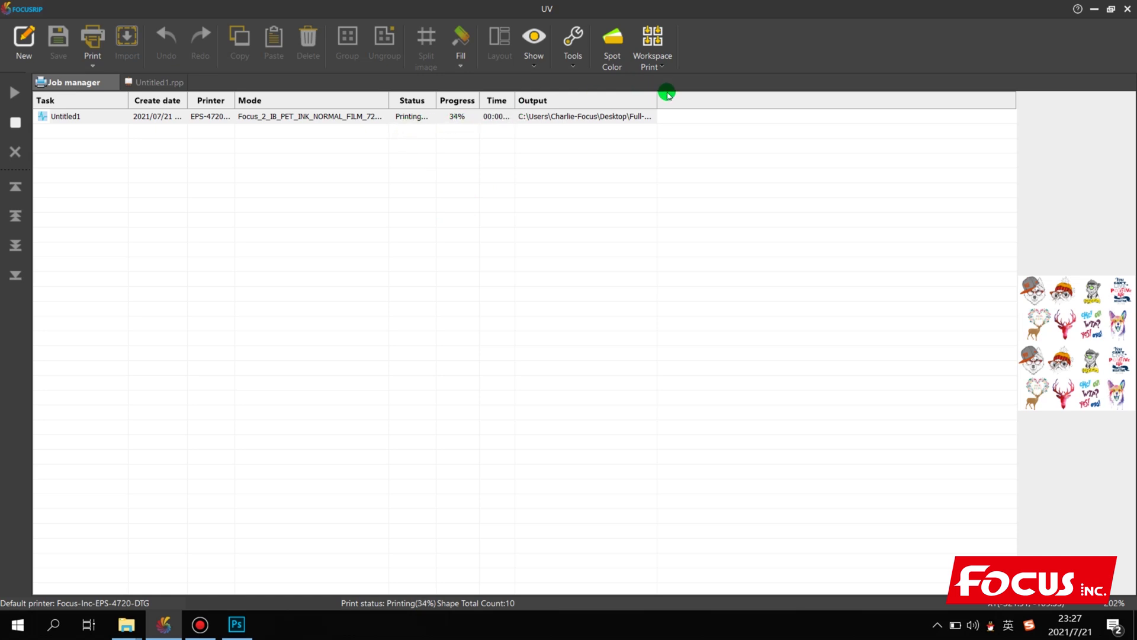
pyautogui.moveTo(657, 95); pyautogui.dragTo(812, 114)
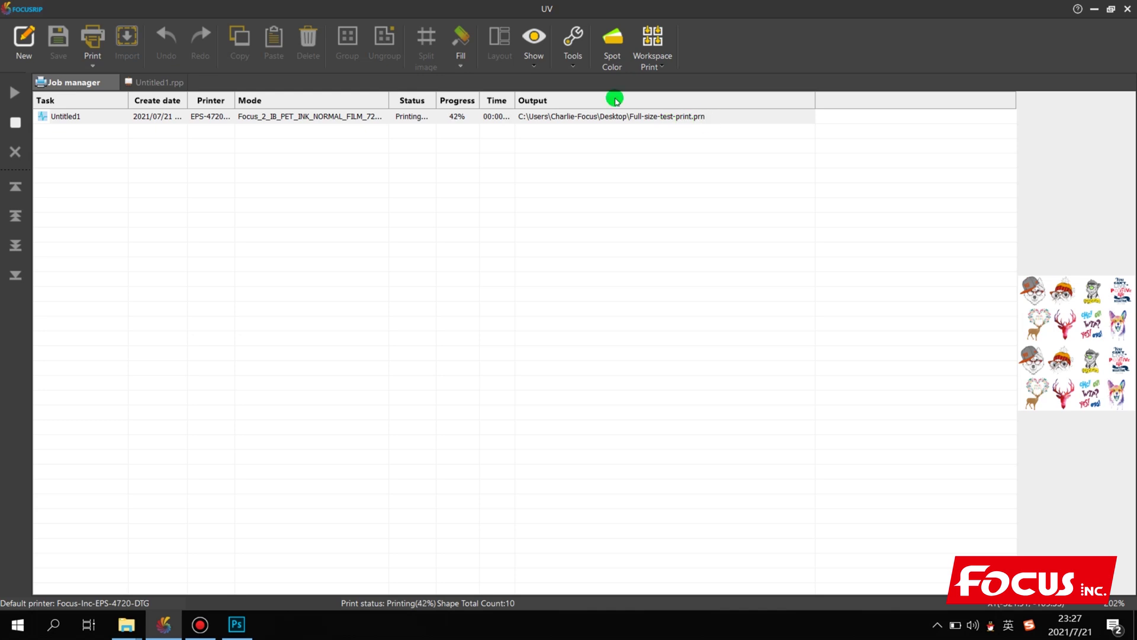
pyautogui.click(155, 83)
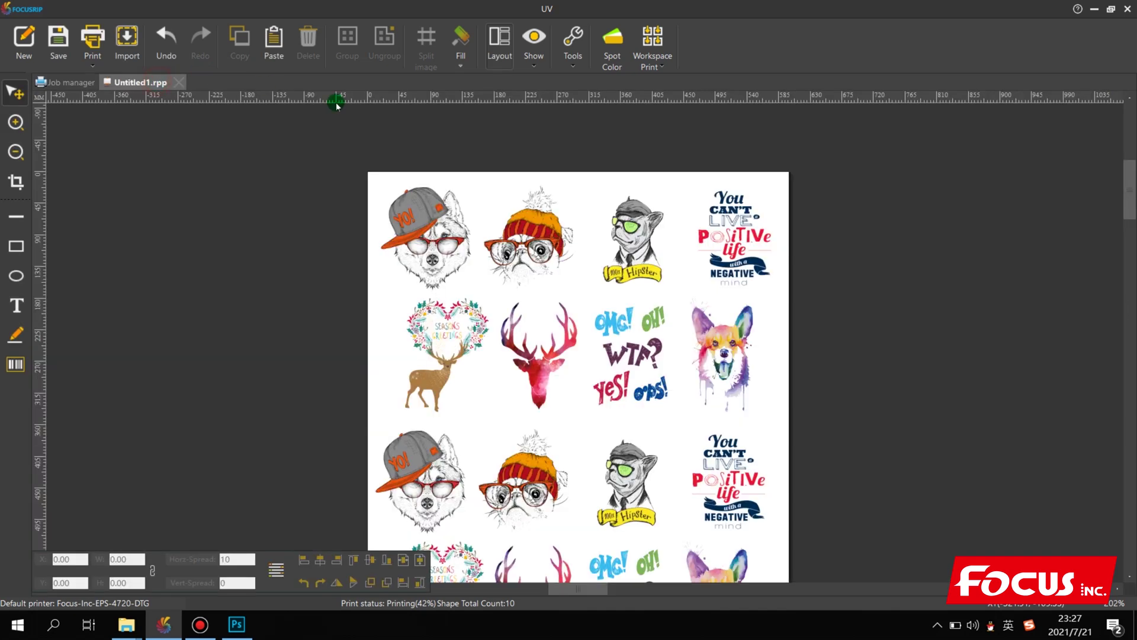
pyautogui.click(427, 212)
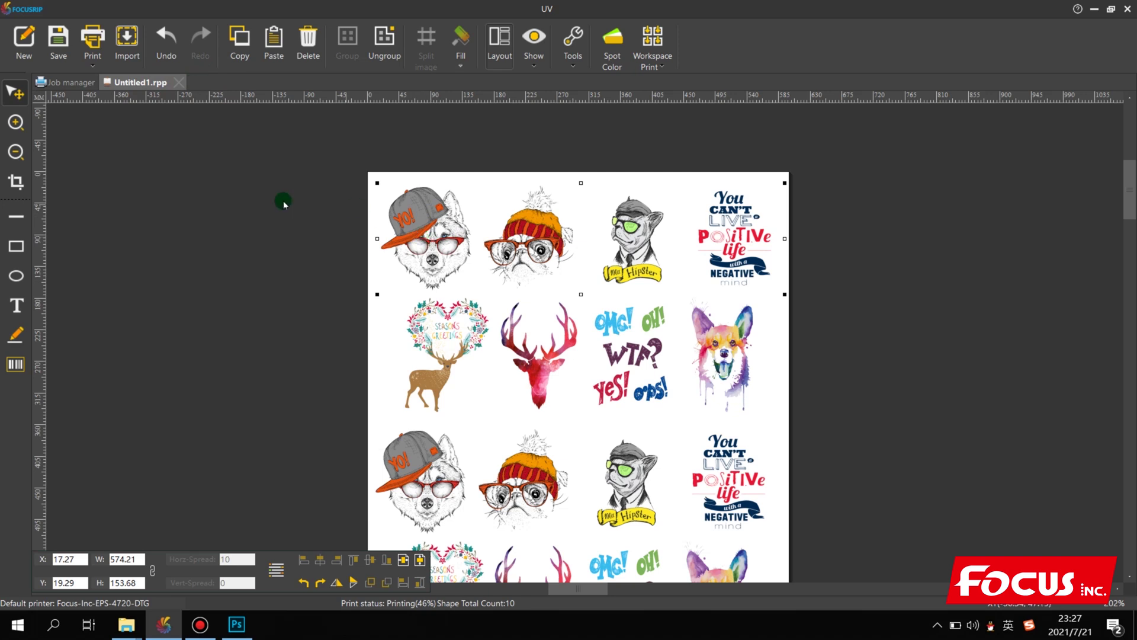
pyautogui.click(73, 83)
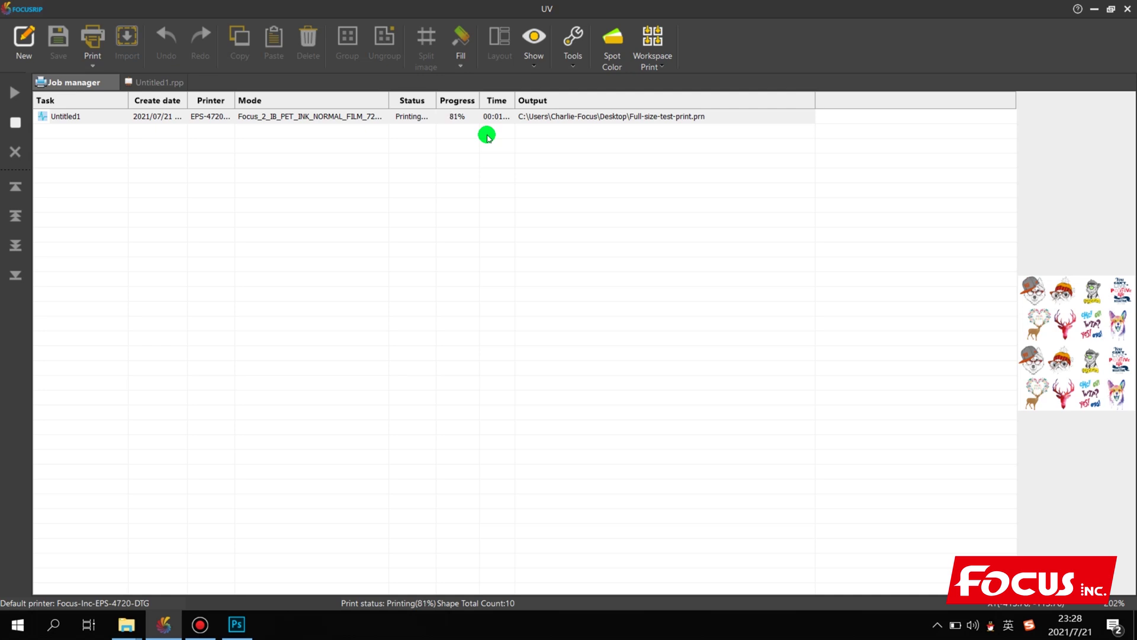
pyautogui.click(152, 83)
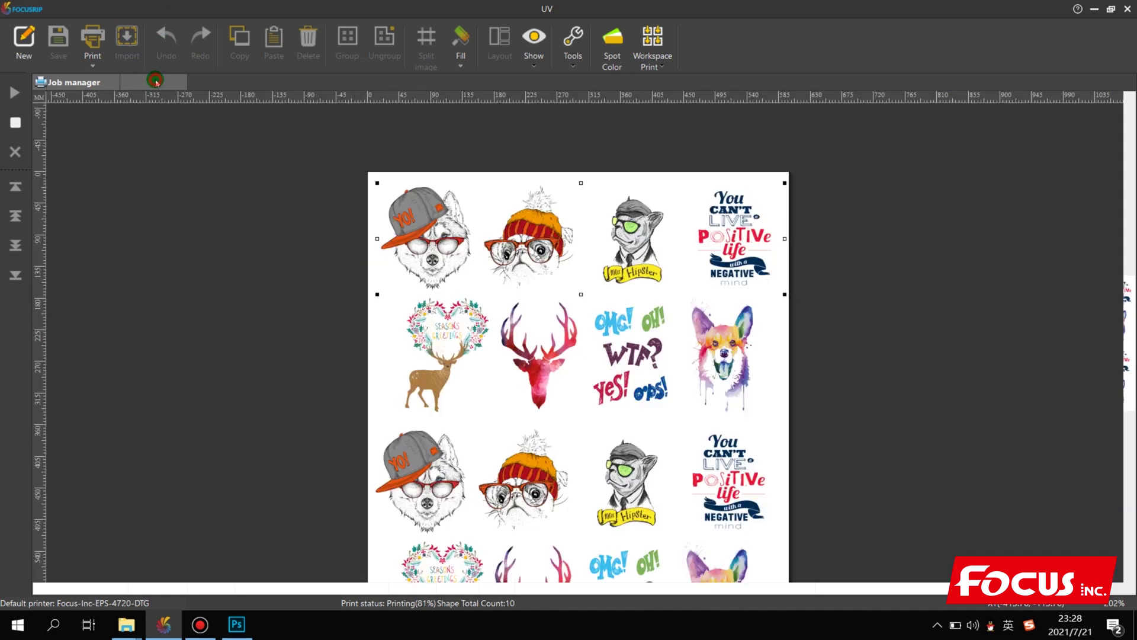
# Reopen and cancel Print, then confirm the Untitled1 job shows Finished at 100%.
pyautogui.click(98, 45)
pyautogui.click(506, 161)
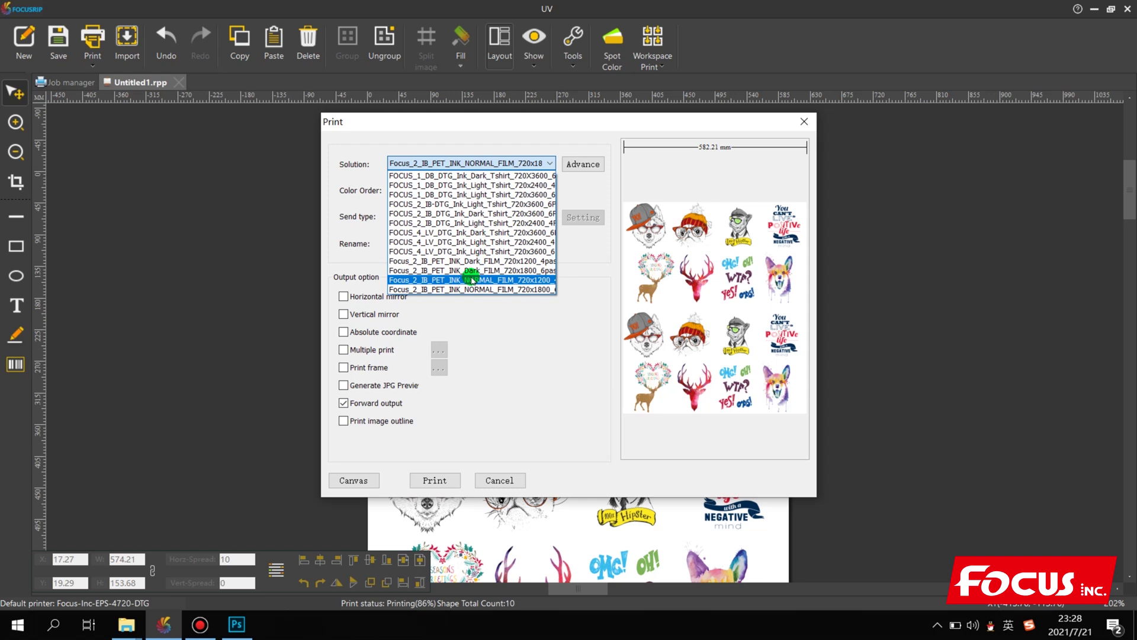
pyautogui.click(477, 289)
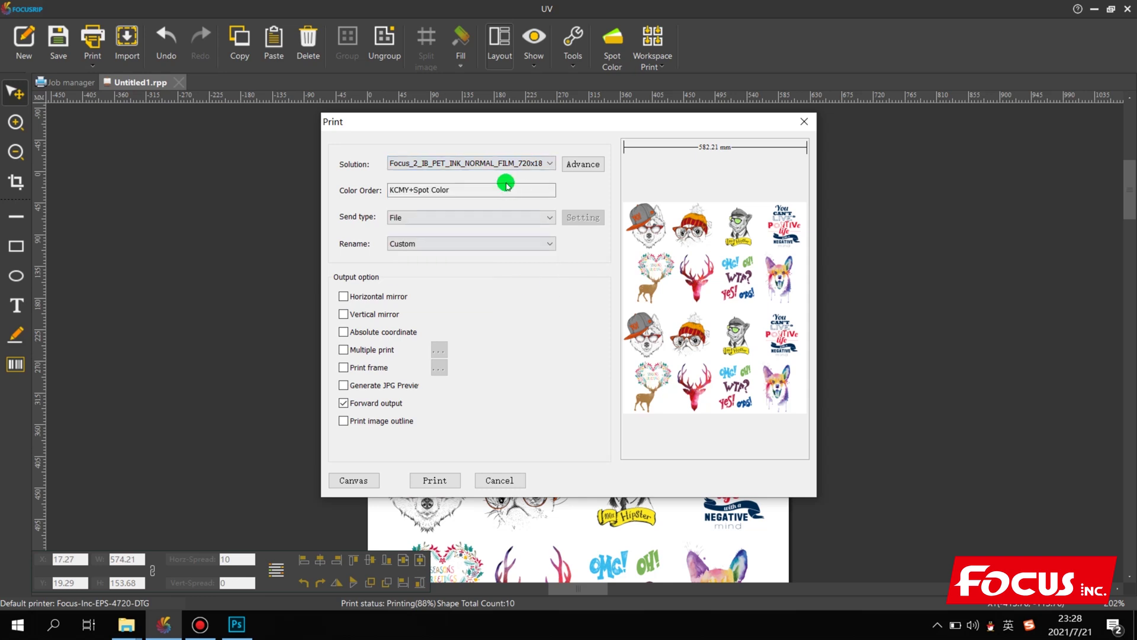
pyautogui.click(501, 479)
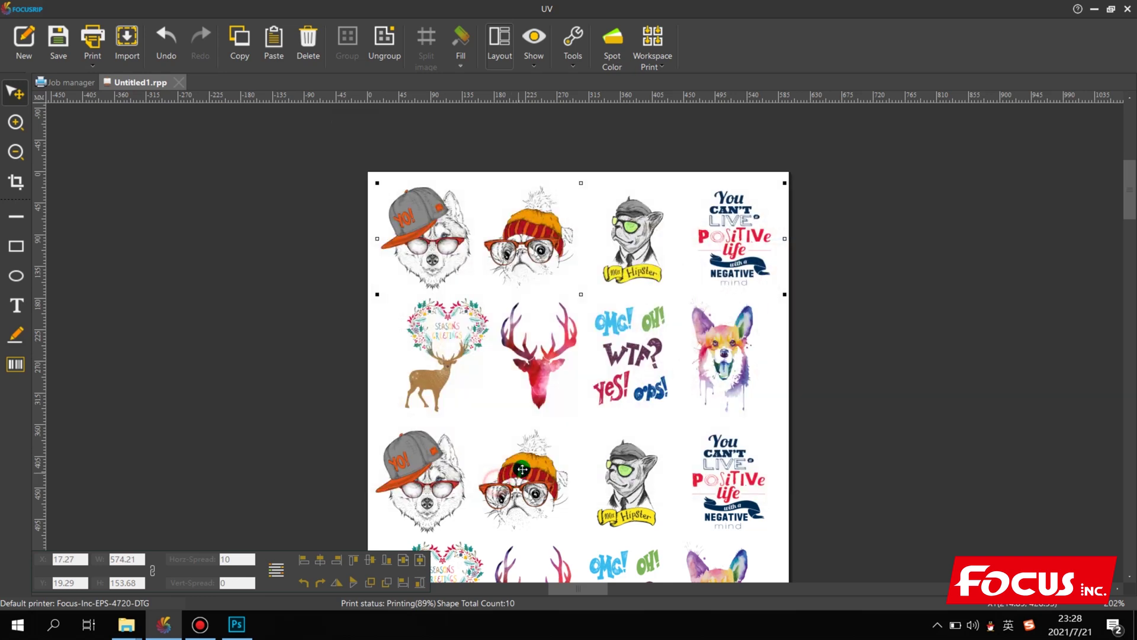
pyautogui.click(72, 82)
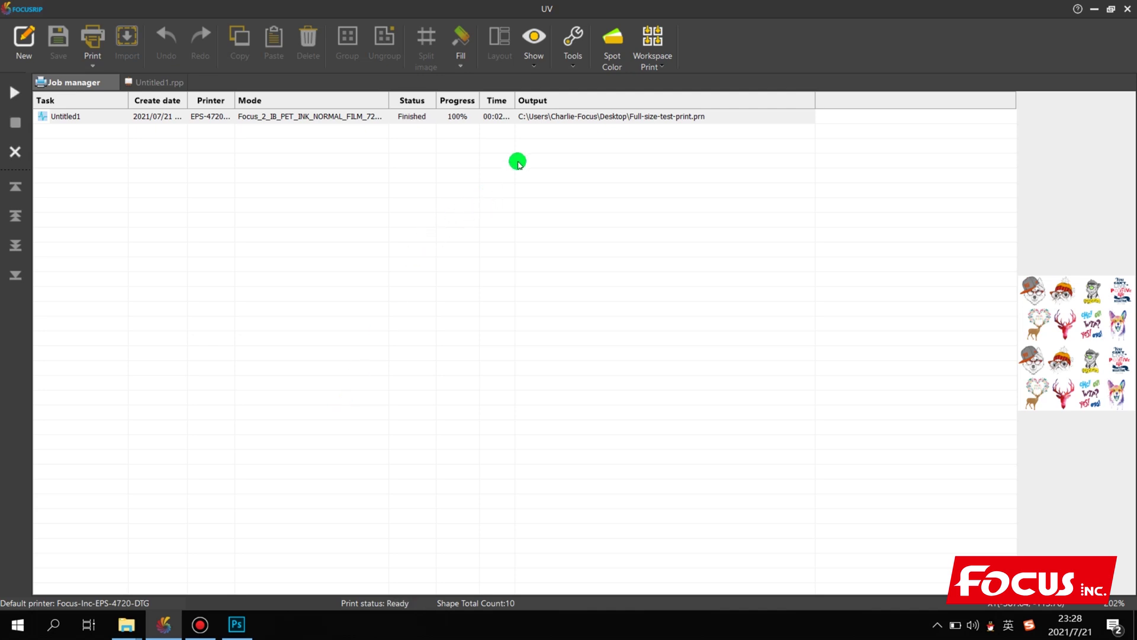
pyautogui.click(442, 124)
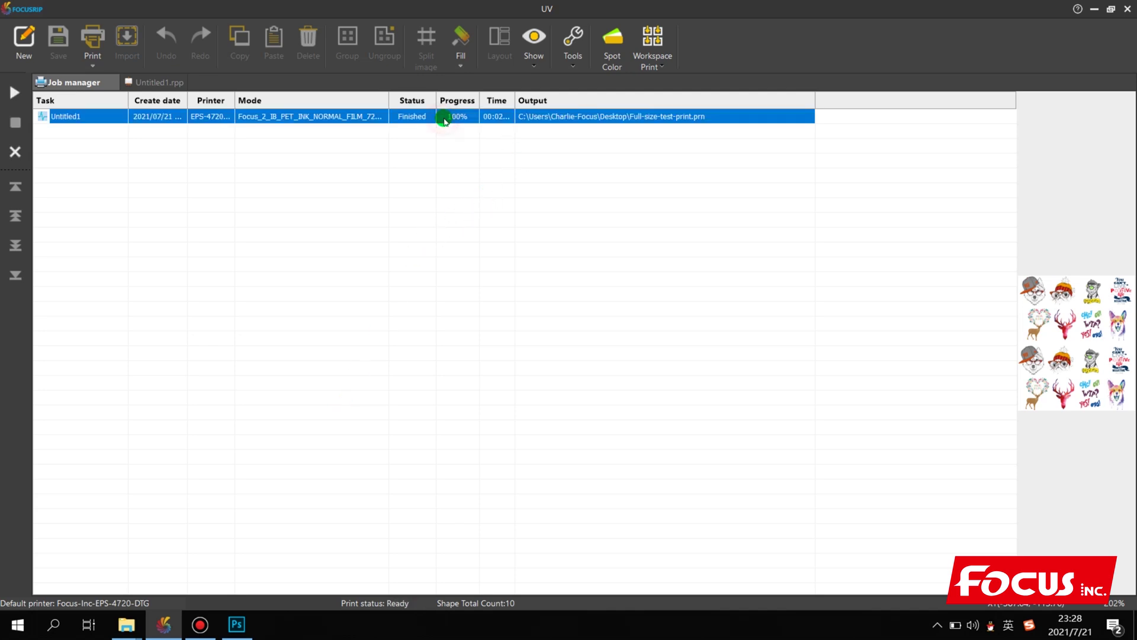
# On the desktop, move Full-size-test-print to the upper middle and bring up its context menu.
pyautogui.click(1135, 634)
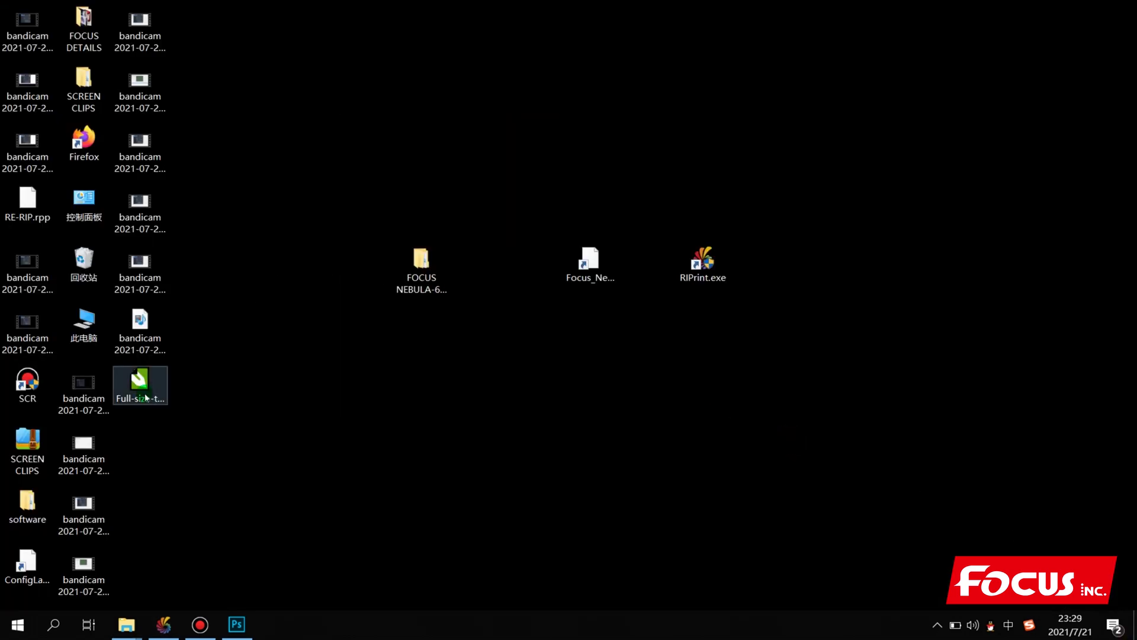
pyautogui.click(141, 398)
pyautogui.moveTo(140, 400); pyautogui.dragTo(388, 139)
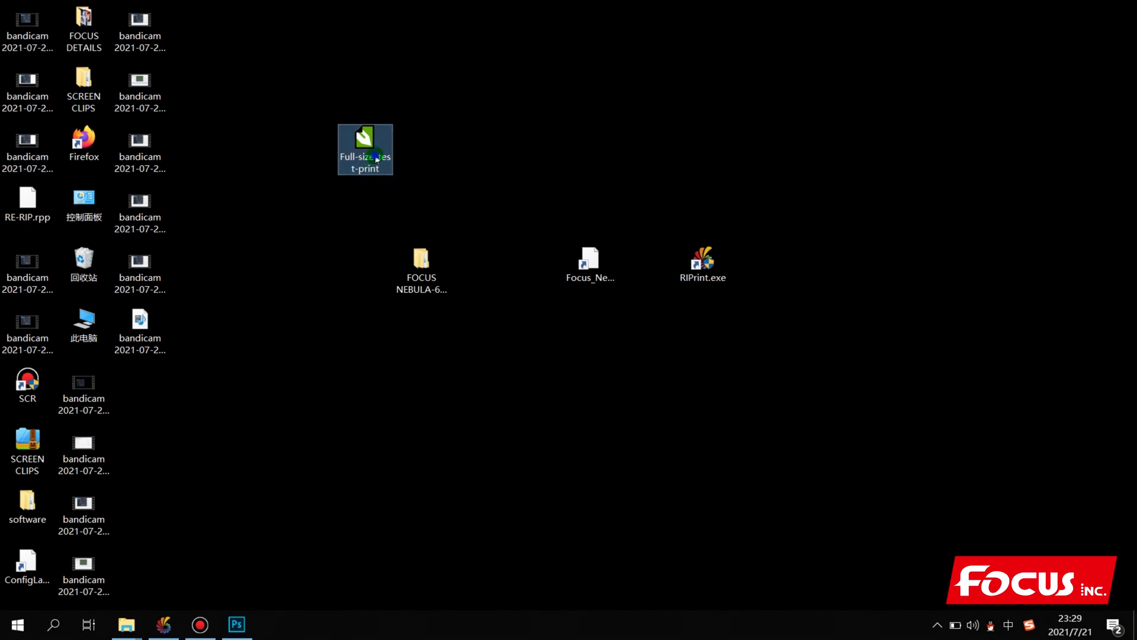
pyautogui.rightClick(375, 165)
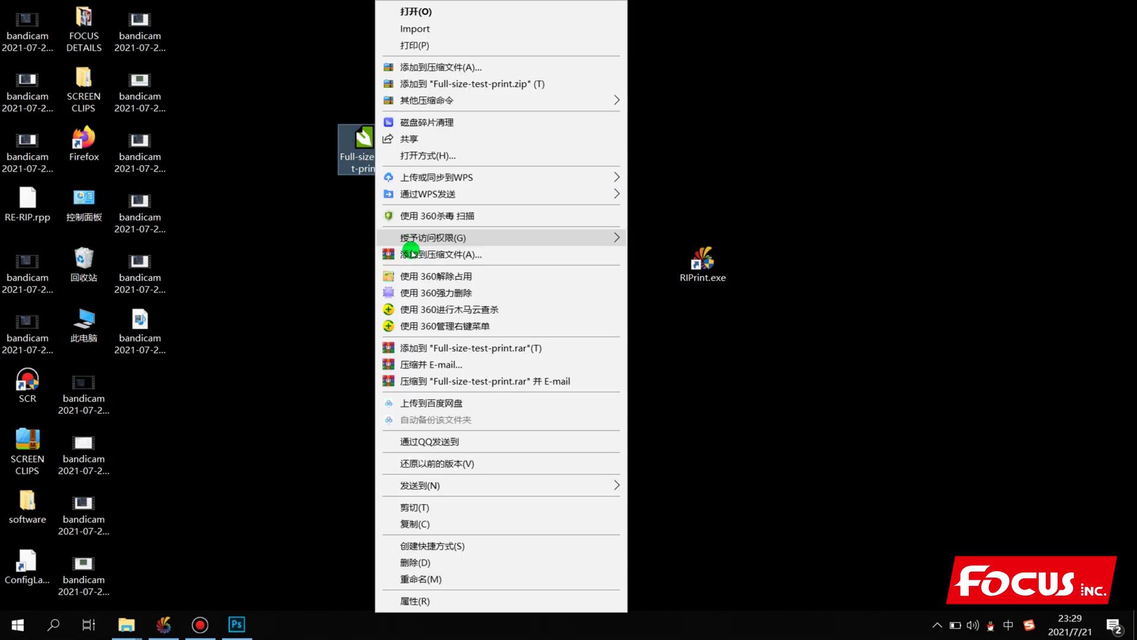
# View Full-size-test-print's properties, confirming a 935 MB .prn file, then close them.
pyautogui.click(425, 599)
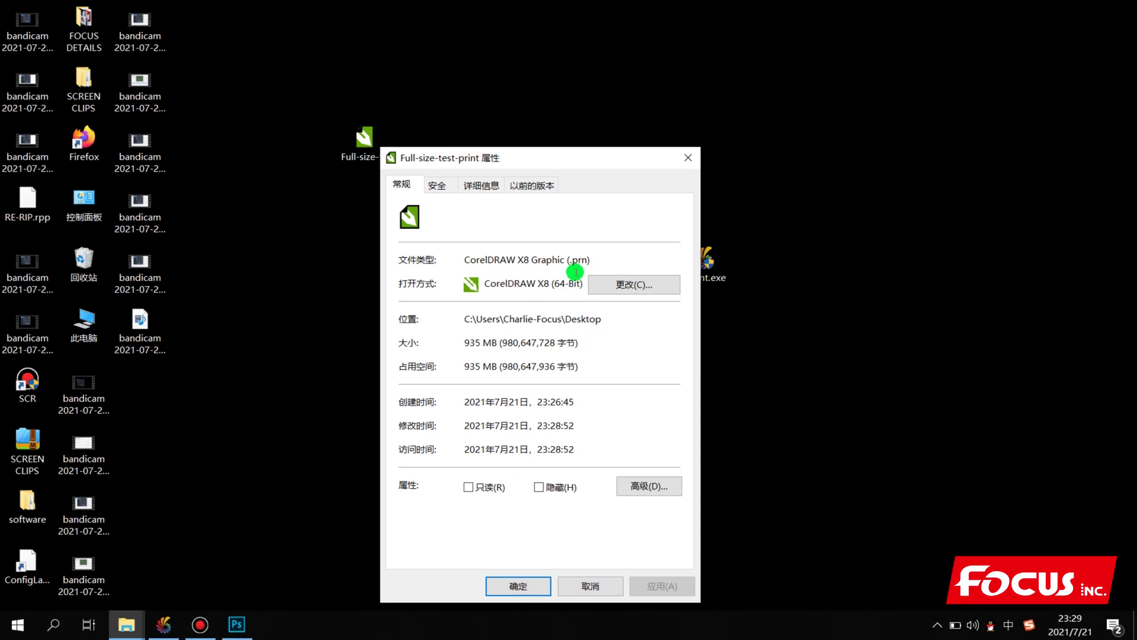
pyautogui.moveTo(566, 260); pyautogui.dragTo(588, 260)
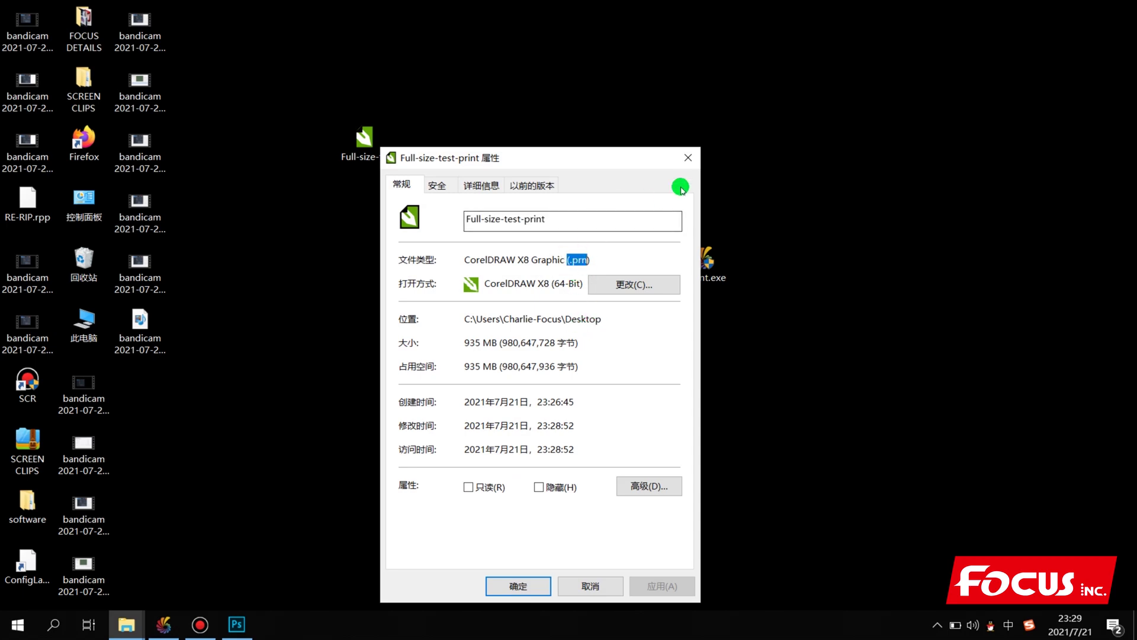
pyautogui.click(688, 157)
pyautogui.moveTo(376, 140)
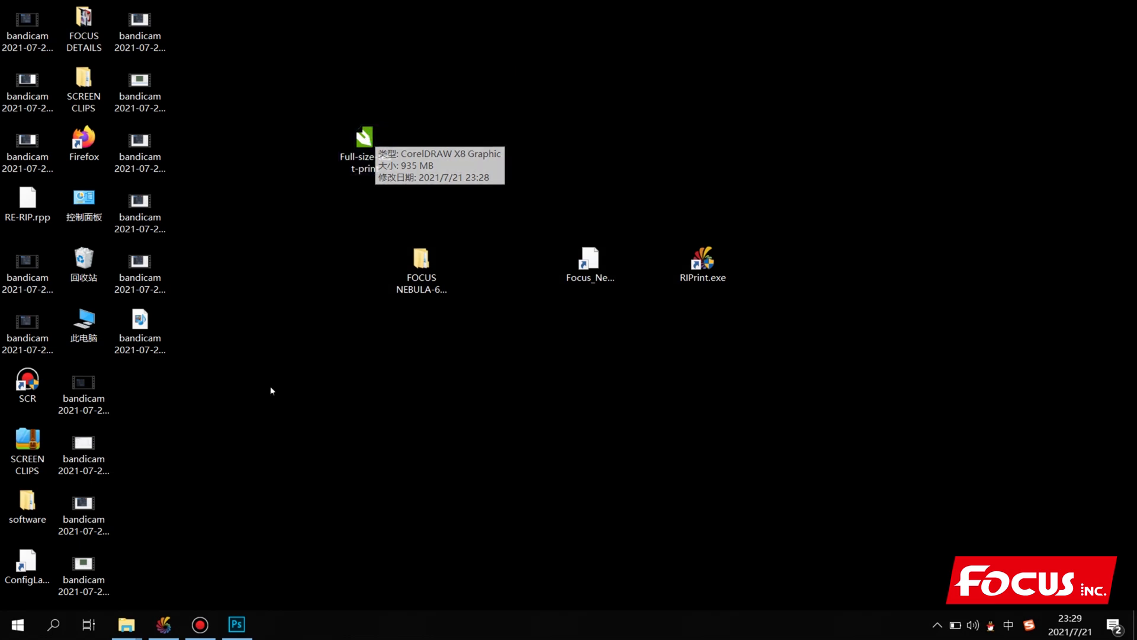
pyautogui.moveTo(204, 625)
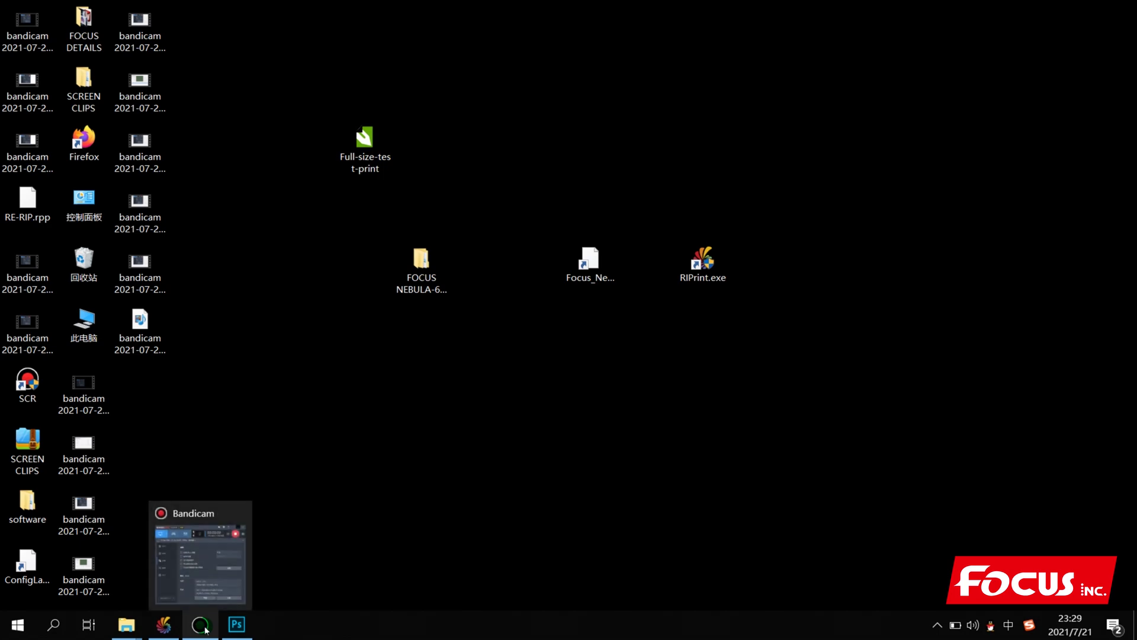